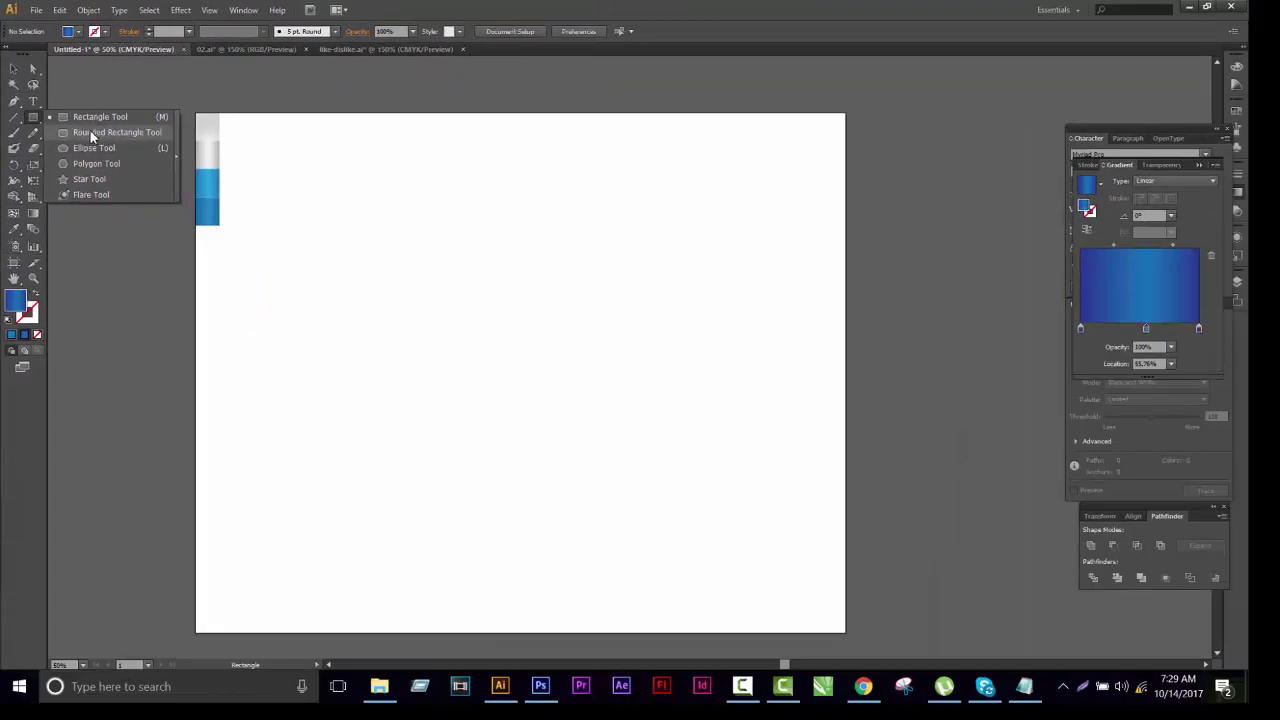
Draw a tall blue-gradient rounded rectangle (about 142 × 464.5 px) and move it left and down
{"action": "left_click", "coordinate": [89, 129]}
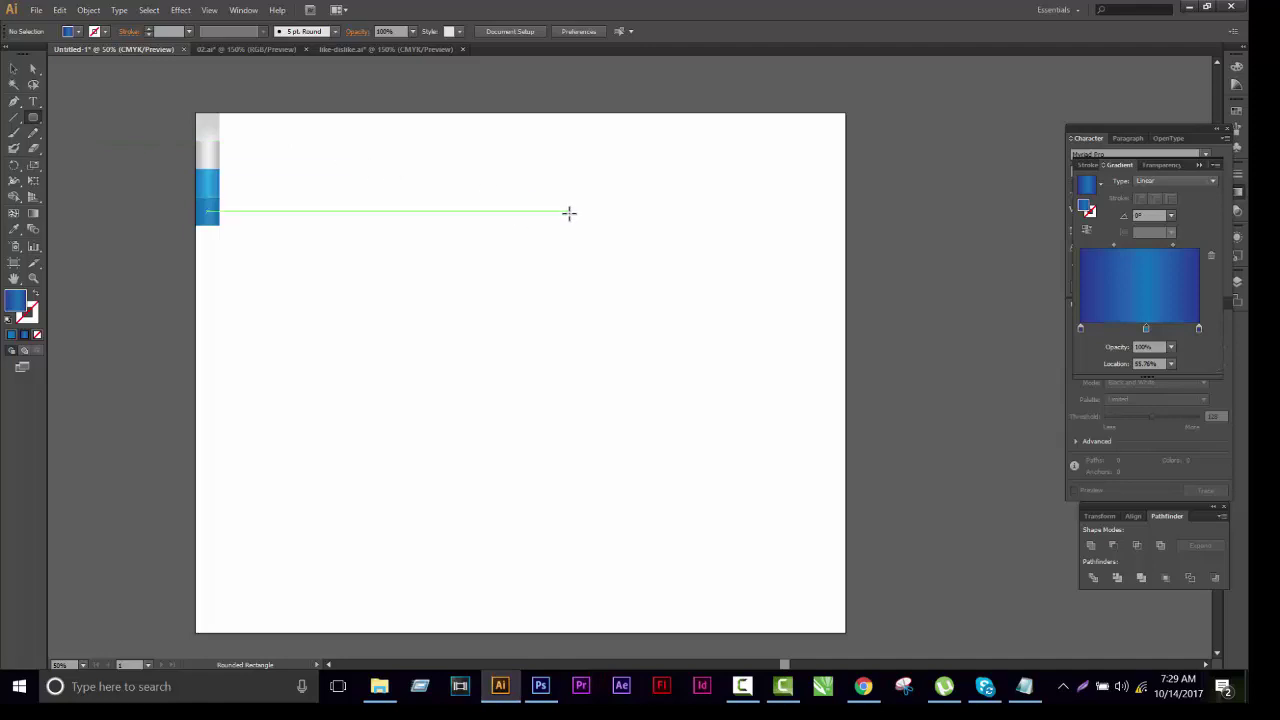
{"action": "mouse_move", "coordinate": [540, 184]}
{"action": "left_mouse_down"}
{"action": "mouse_move", "coordinate": [590, 279]}
{"action": "mouse_move", "coordinate": [602, 374]}
{"action": "mouse_move", "coordinate": [589, 374]}
{"action": "mouse_move", "coordinate": [587, 322]}
{"action": "left_mouse_up"}
{"action": "left_click", "coordinate": [20, 67]}
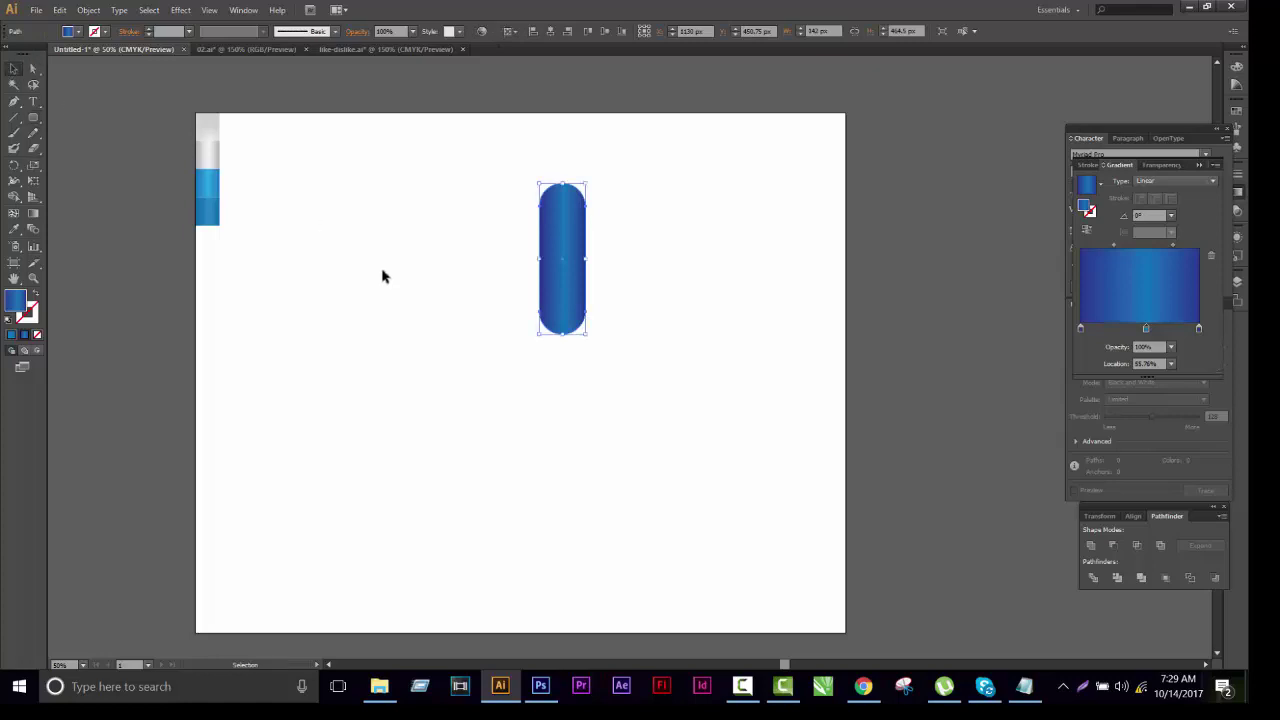
{"action": "scroll", "coordinate": [571, 309], "scroll_direction": "down", "scroll_amount": 2}
{"action": "left_click_drag", "start_coordinate": [551, 134], "coordinate": [497, 217]}
Fill the pill with solid blue and draw a horizontal line where its top cap begins
{"action": "scroll", "coordinate": [497, 211], "scroll_direction": "up", "scroll_amount": 2}
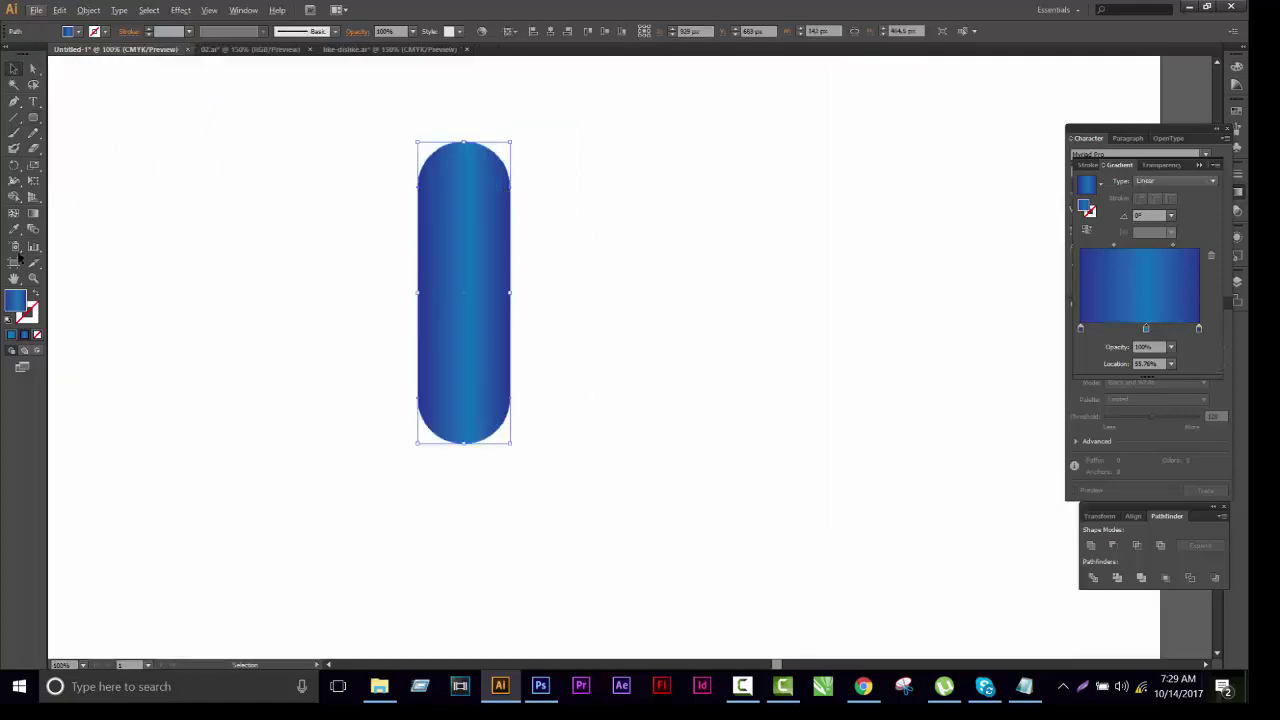
{"action": "left_click", "coordinate": [12, 336]}
{"action": "left_click_drag", "start_coordinate": [674, 260], "coordinate": [664, 276]}
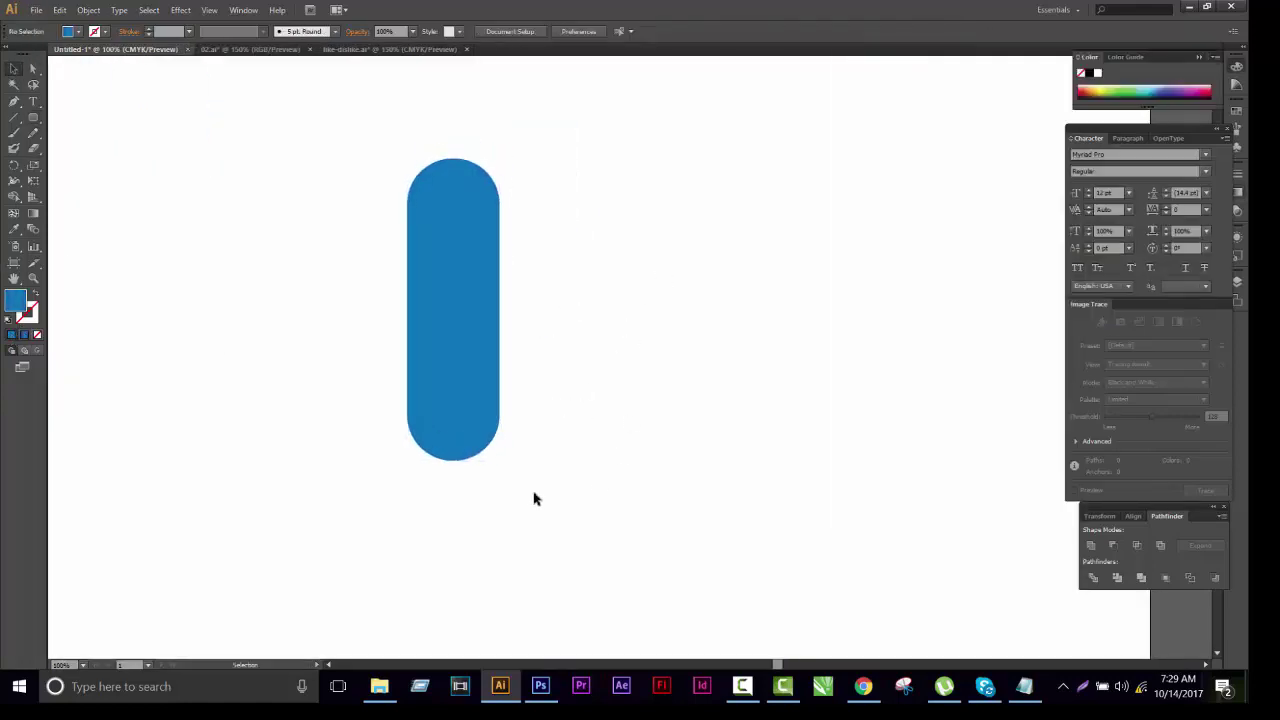
{"action": "left_click", "coordinate": [14, 118]}
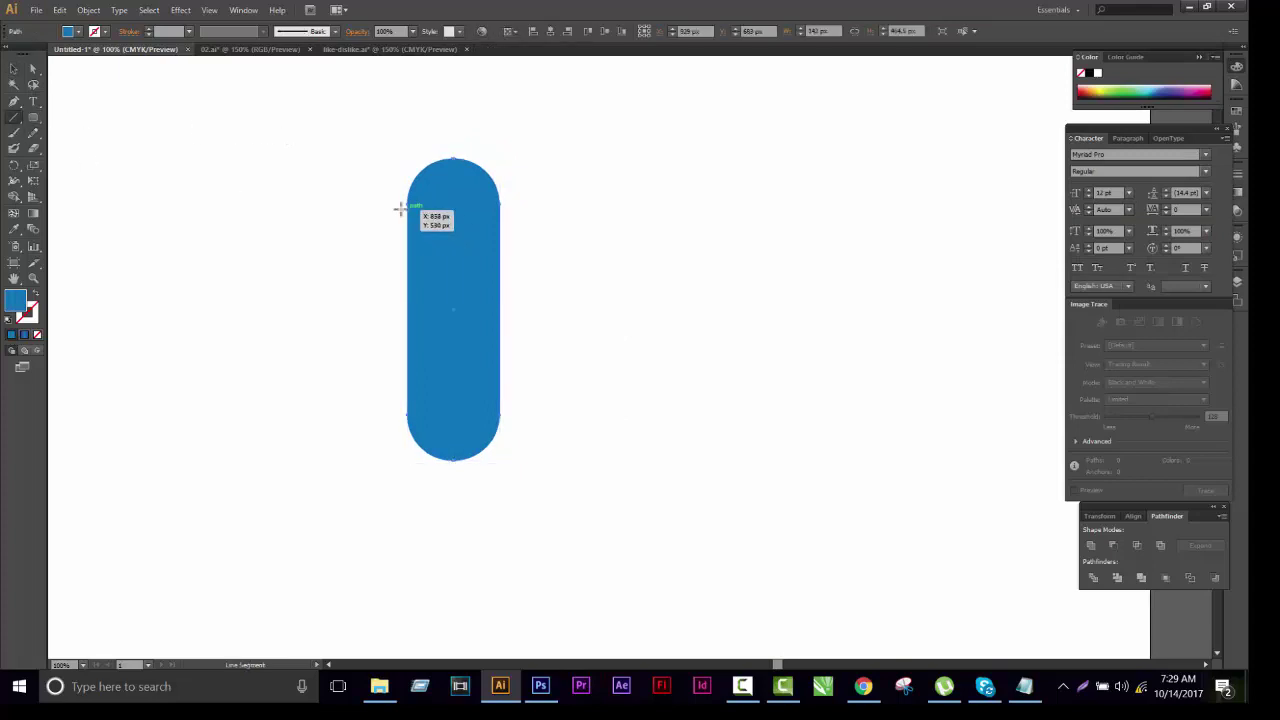
{"action": "left_click_drag", "start_coordinate": [393, 204], "coordinate": [561, 224]}
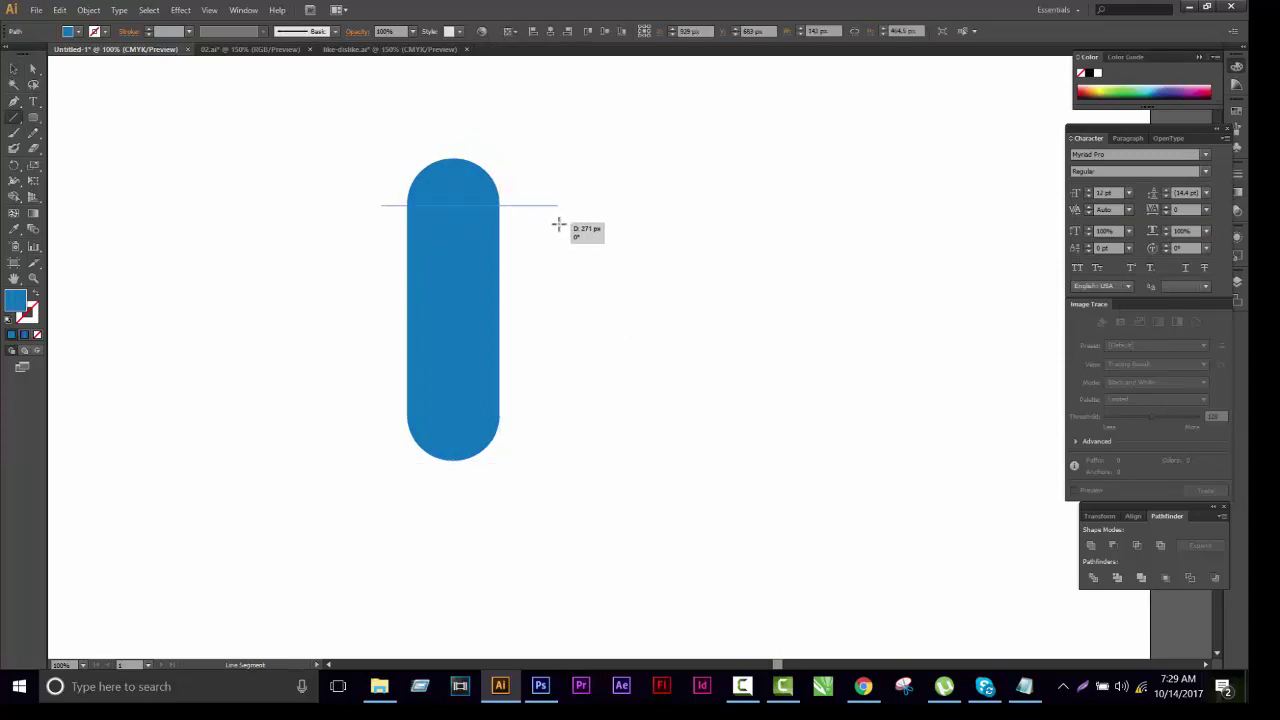
{"action": "left_click_drag", "start_coordinate": [557, 223], "coordinate": [557, 222]}
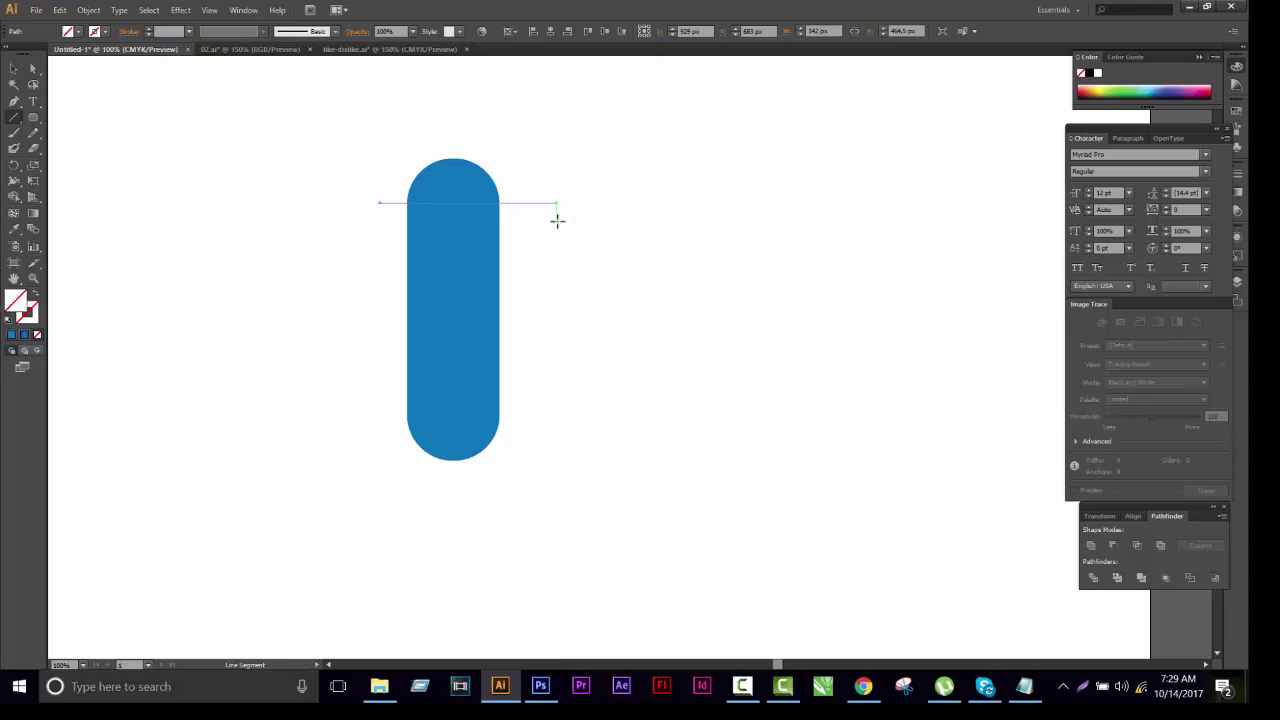
Copy the line straight down to the bottom cap and group the two lines
{"action": "left_click", "coordinate": [15, 68]}
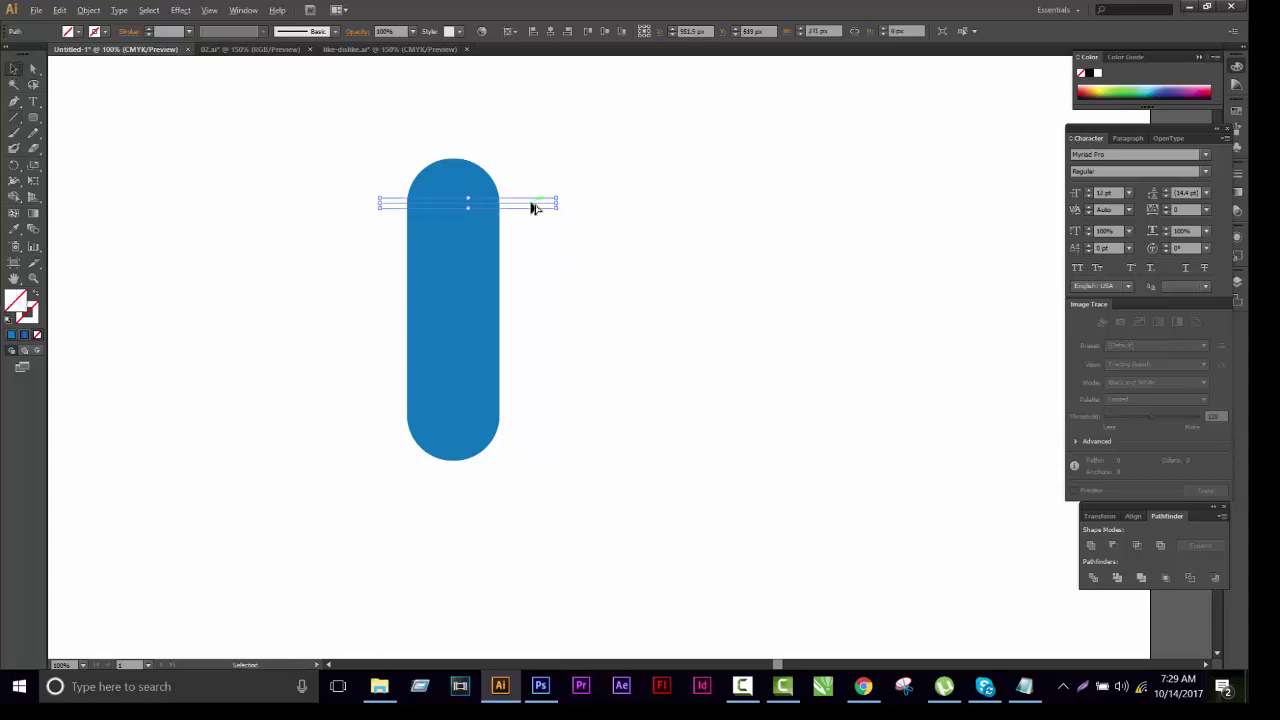
{"action": "left_click", "coordinate": [534, 300]}
{"action": "left_click", "coordinate": [537, 204]}
{"action": "left_click_drag", "start_coordinate": [522, 207], "coordinate": [522, 425]}
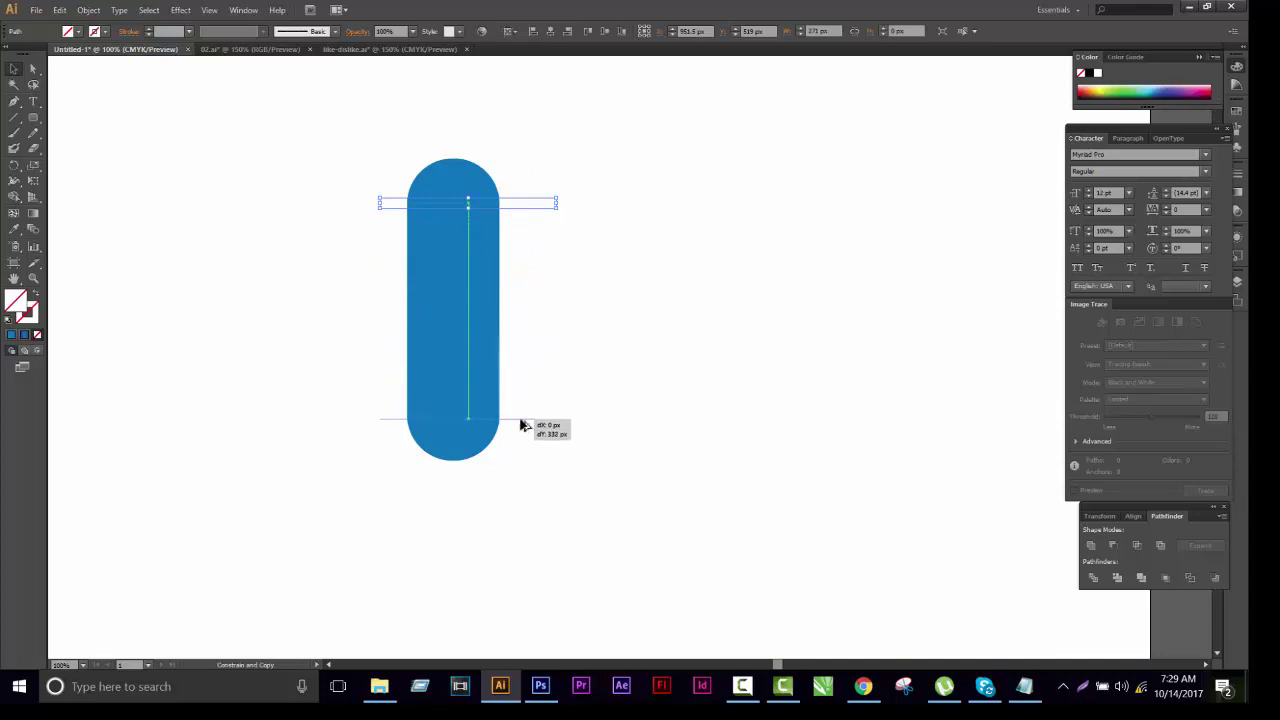
{"action": "left_click_drag", "start_coordinate": [553, 465], "coordinate": [533, 108]}
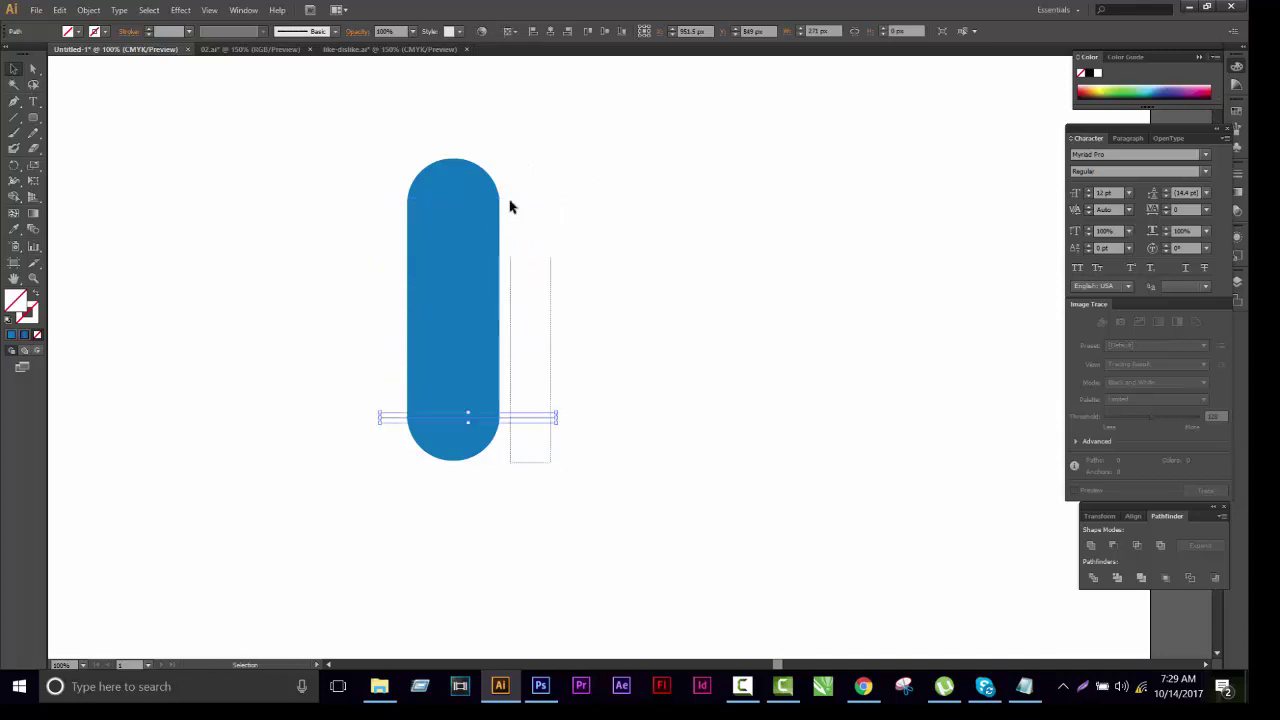
{"action": "right_click", "coordinate": [509, 241]}
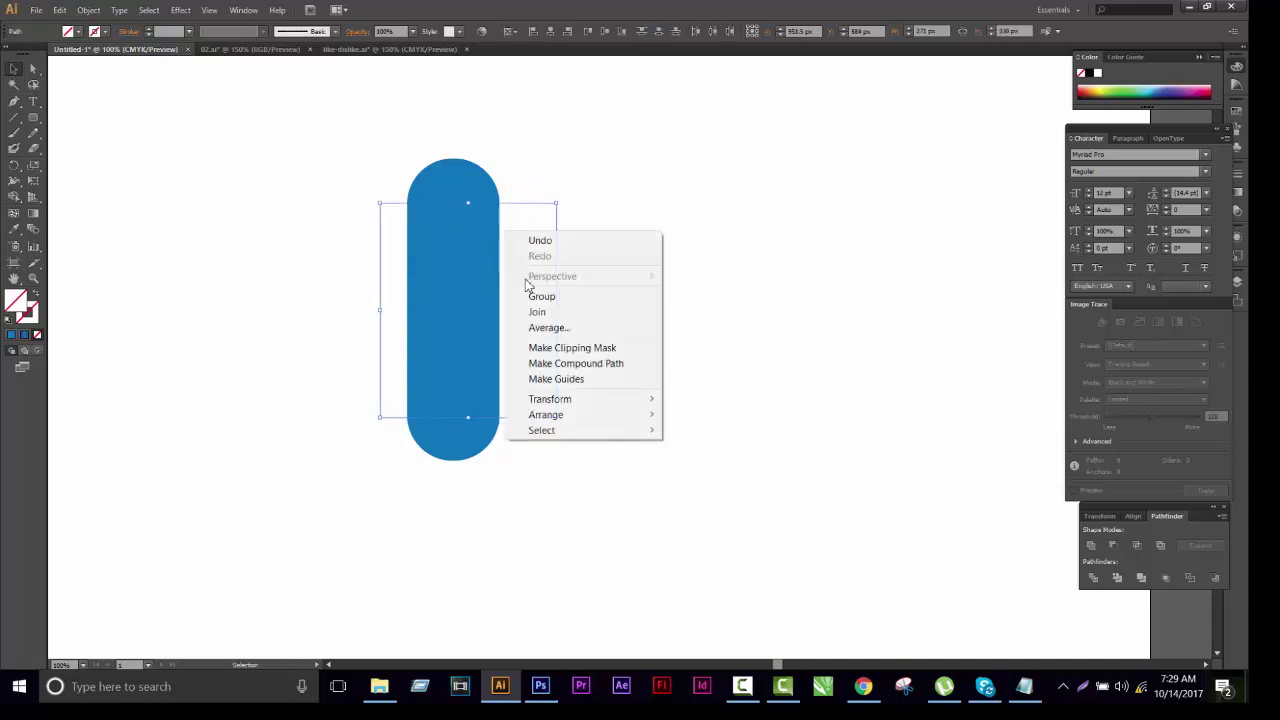
{"action": "left_click", "coordinate": [552, 297]}
Centre the lines on the pill, divide it with Pathfinder, and ungroup the pieces
{"action": "left_click_drag", "start_coordinate": [585, 477], "coordinate": [472, 286]}
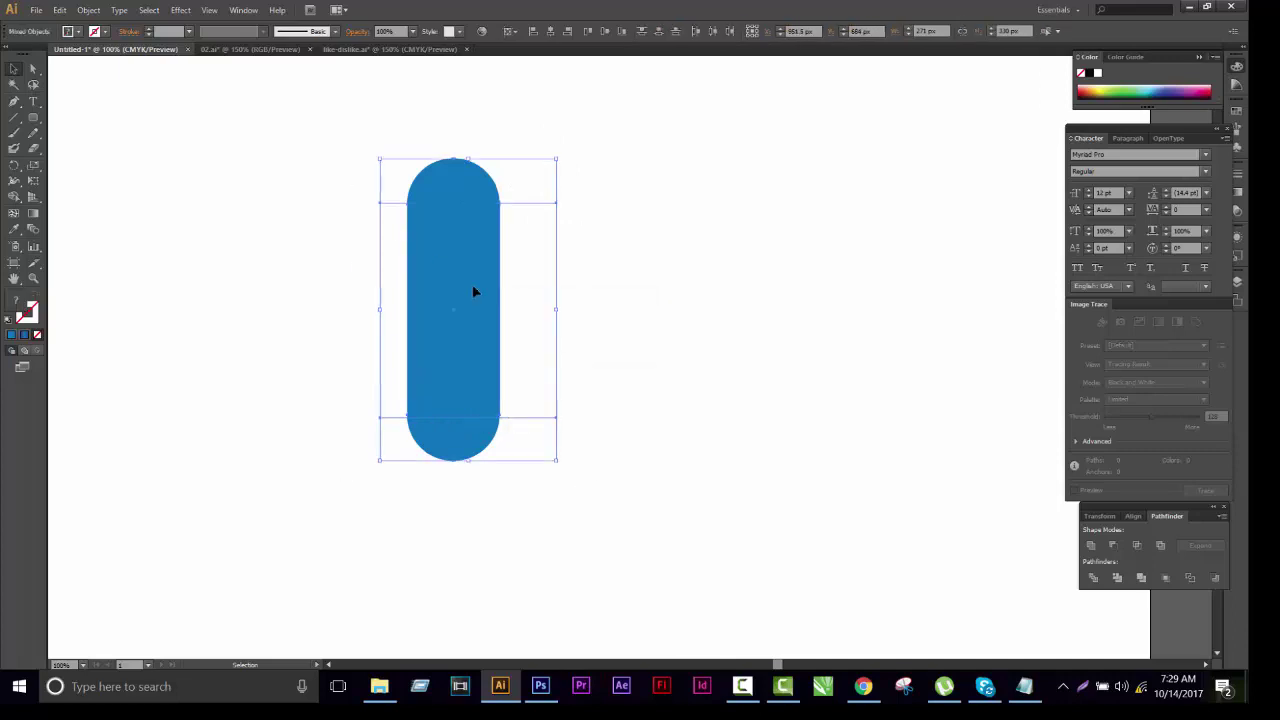
{"action": "left_click", "coordinate": [553, 31]}
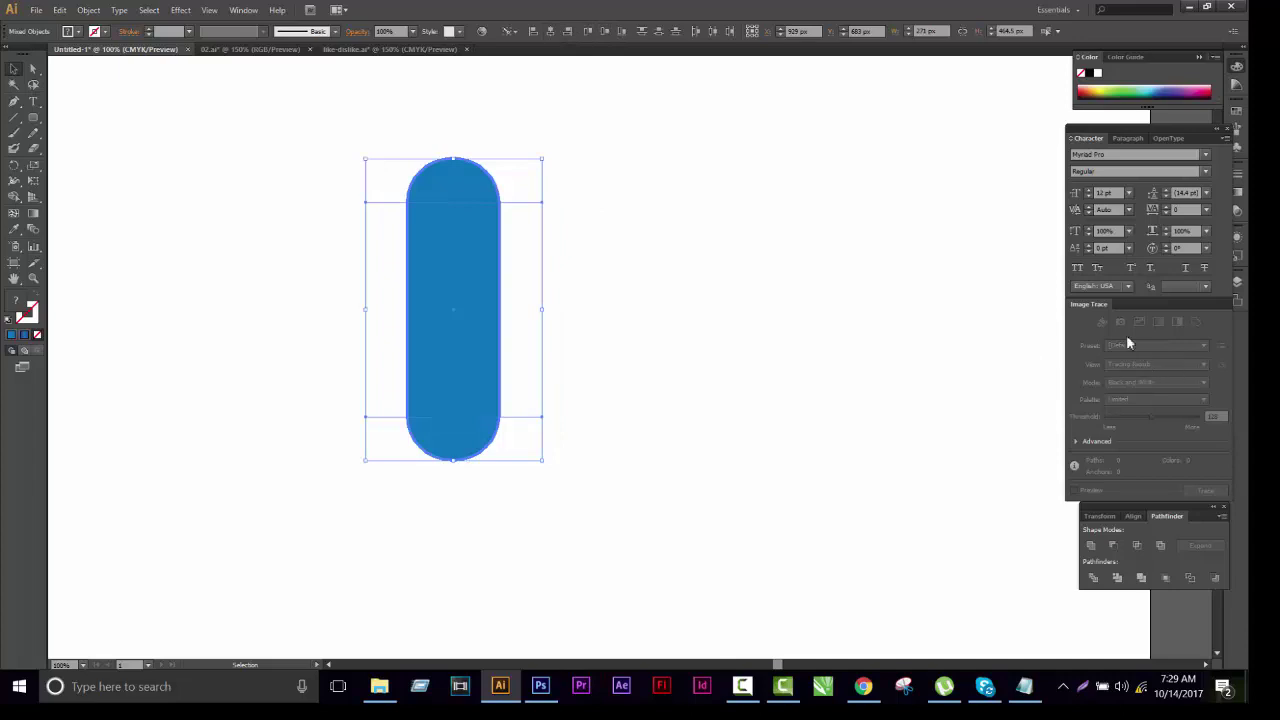
{"action": "left_click_drag", "start_coordinate": [1133, 511], "coordinate": [769, 215]}
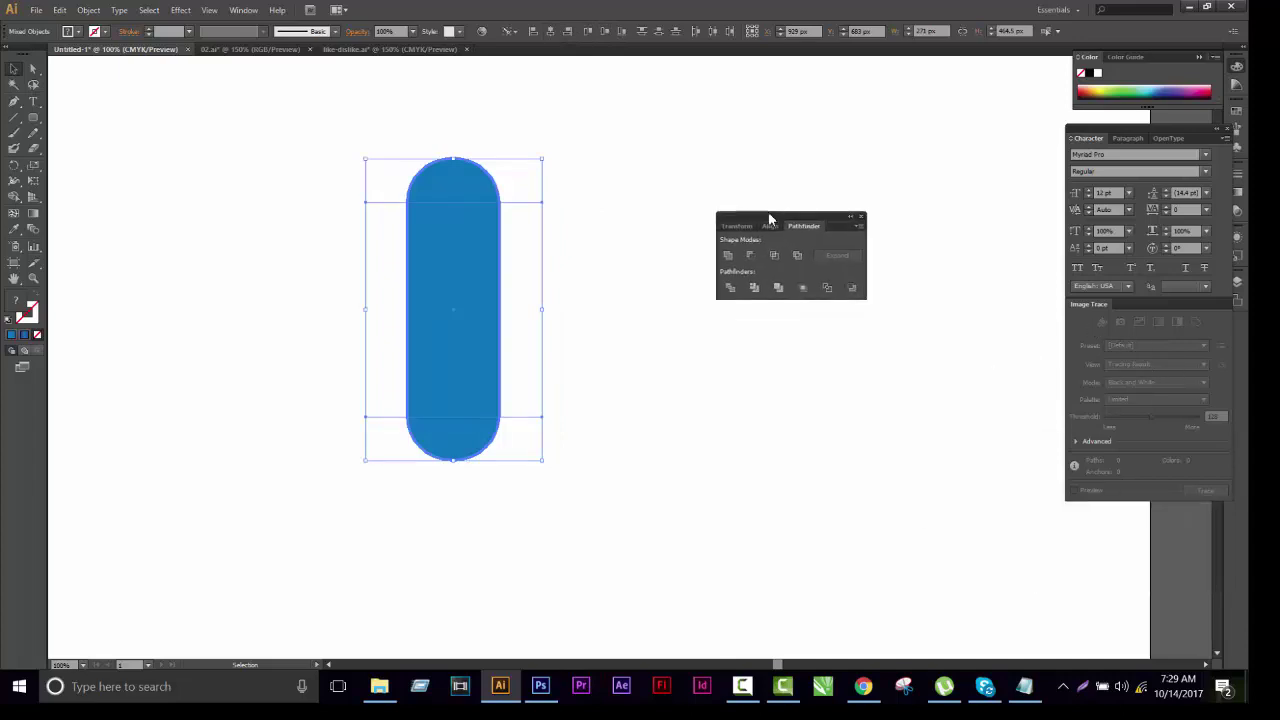
{"action": "left_click", "coordinate": [730, 288]}
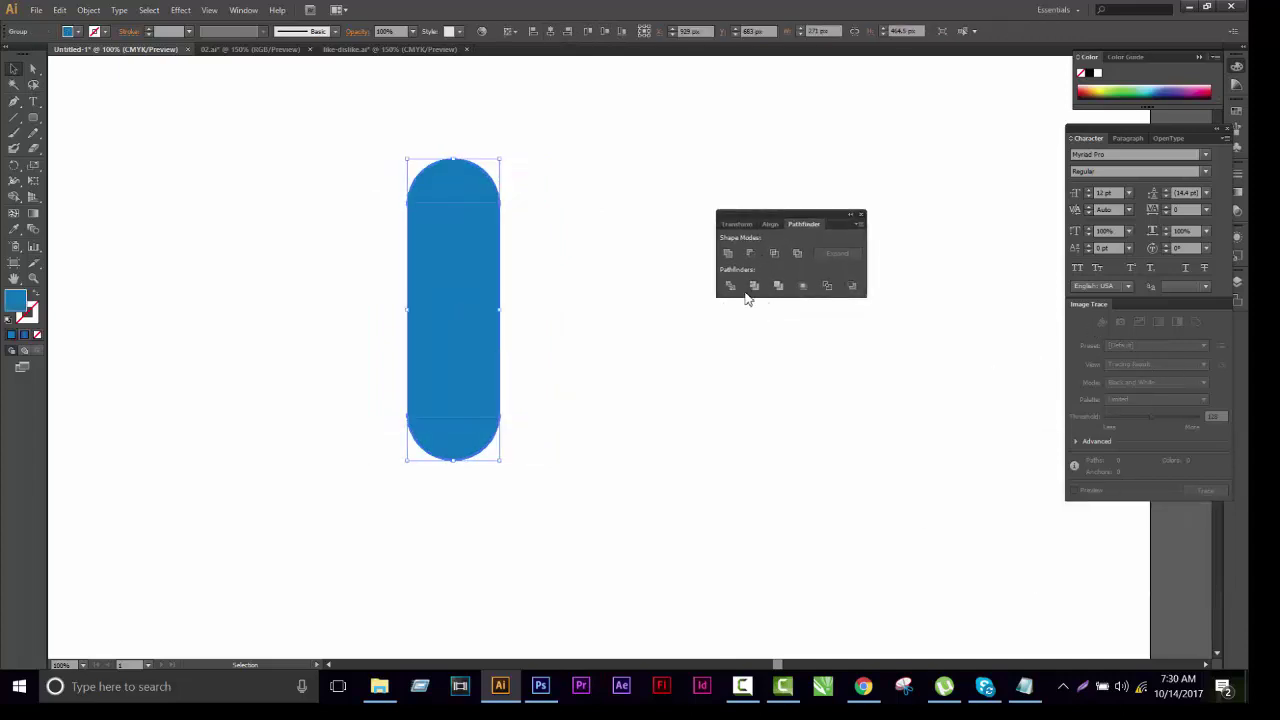
{"action": "right_click", "coordinate": [393, 206]}
{"action": "left_click", "coordinate": [452, 285]}
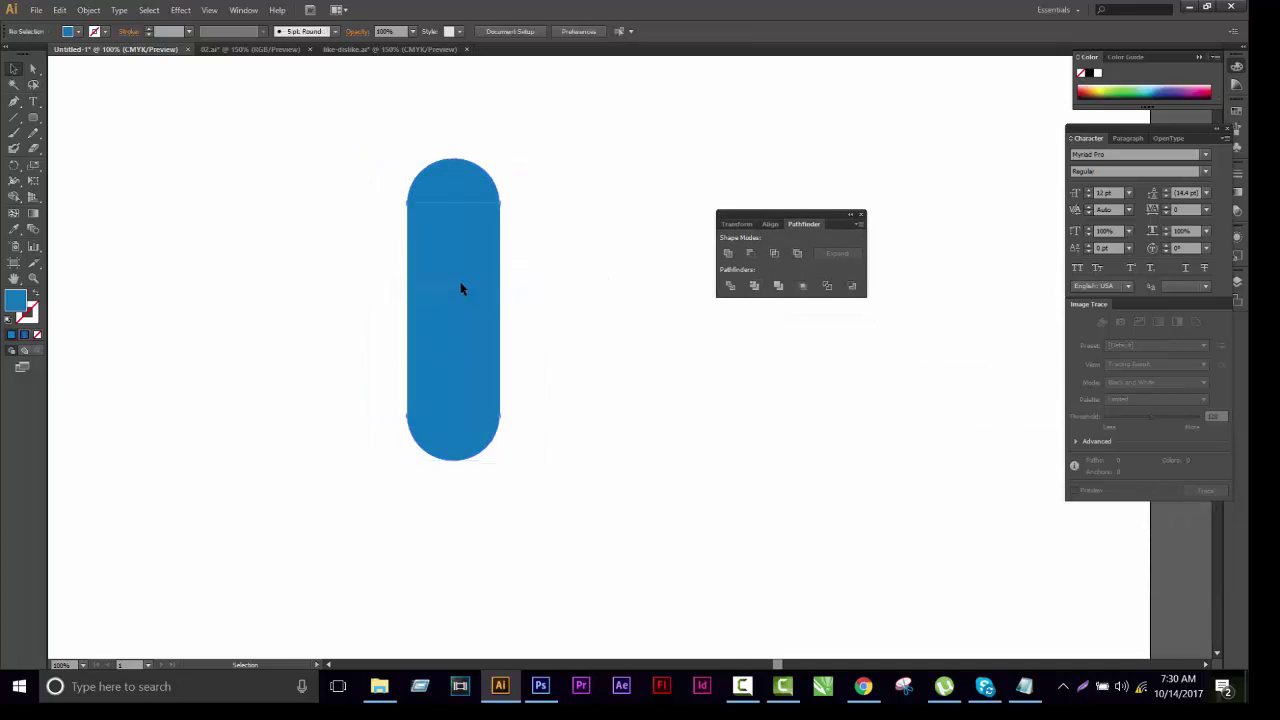
Draw a line across the middle piece, centre it, and divide the piece in two
{"action": "left_click", "coordinate": [452, 289]}
{"action": "left_click", "coordinate": [14, 117]}
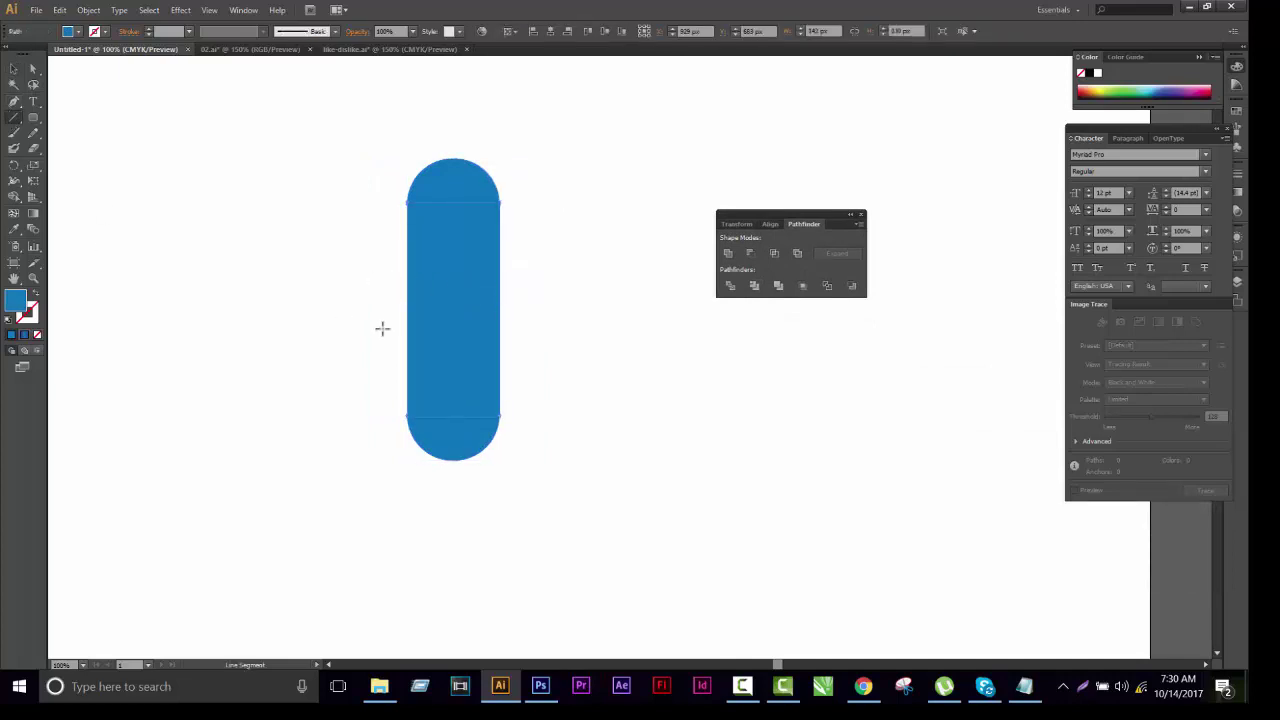
{"action": "left_click_drag", "start_coordinate": [304, 300], "coordinate": [589, 300]}
{"action": "key", "text": "v"}
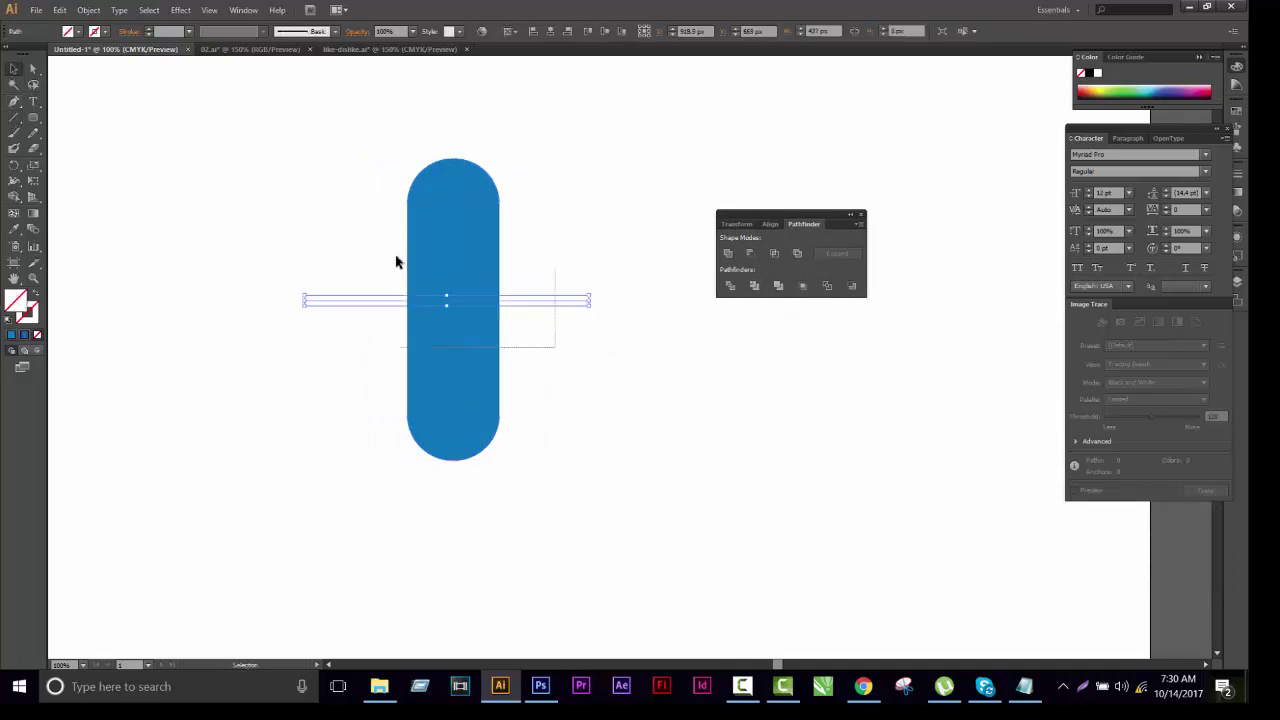
{"action": "left_click", "coordinate": [452, 265], "text": "shift"}
{"action": "left_click", "coordinate": [602, 33]}
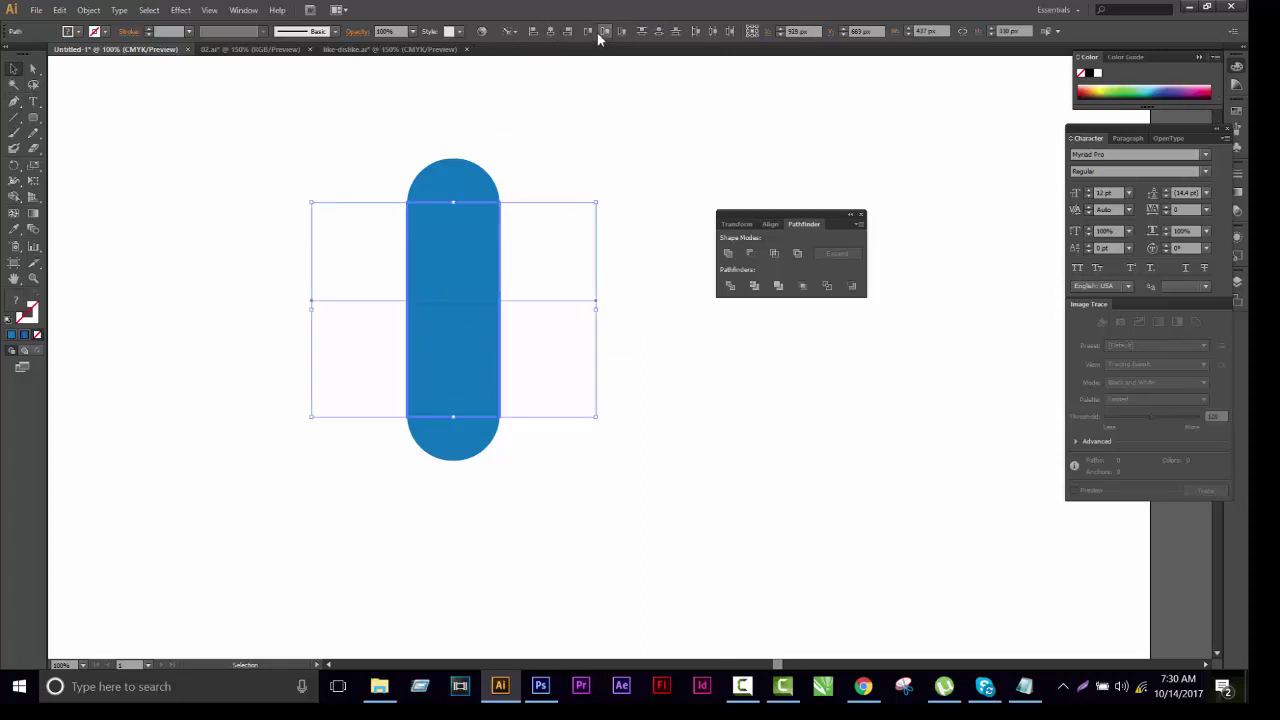
{"action": "left_click", "coordinate": [658, 31]}
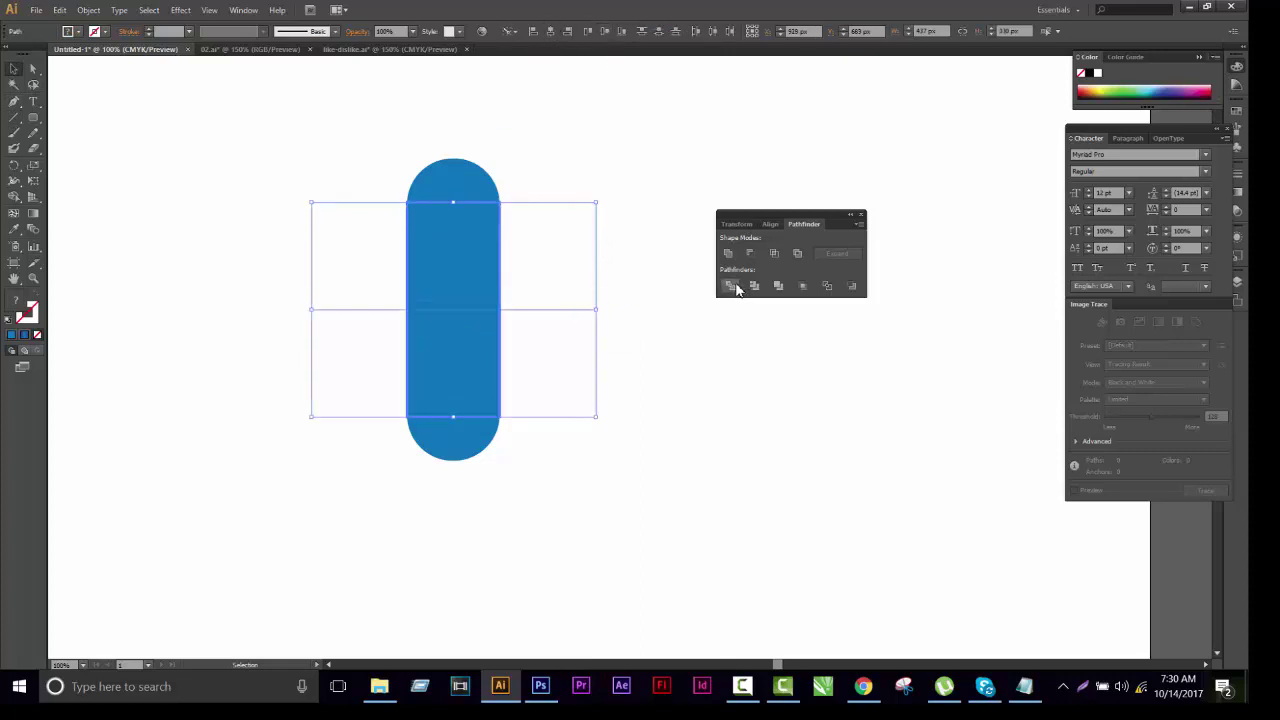
{"action": "left_click", "coordinate": [731, 287]}
Select all the pill pieces and group them together
{"action": "right_click", "coordinate": [526, 297]}
{"action": "left_click", "coordinate": [573, 375]}
{"action": "left_click", "coordinate": [586, 456]}
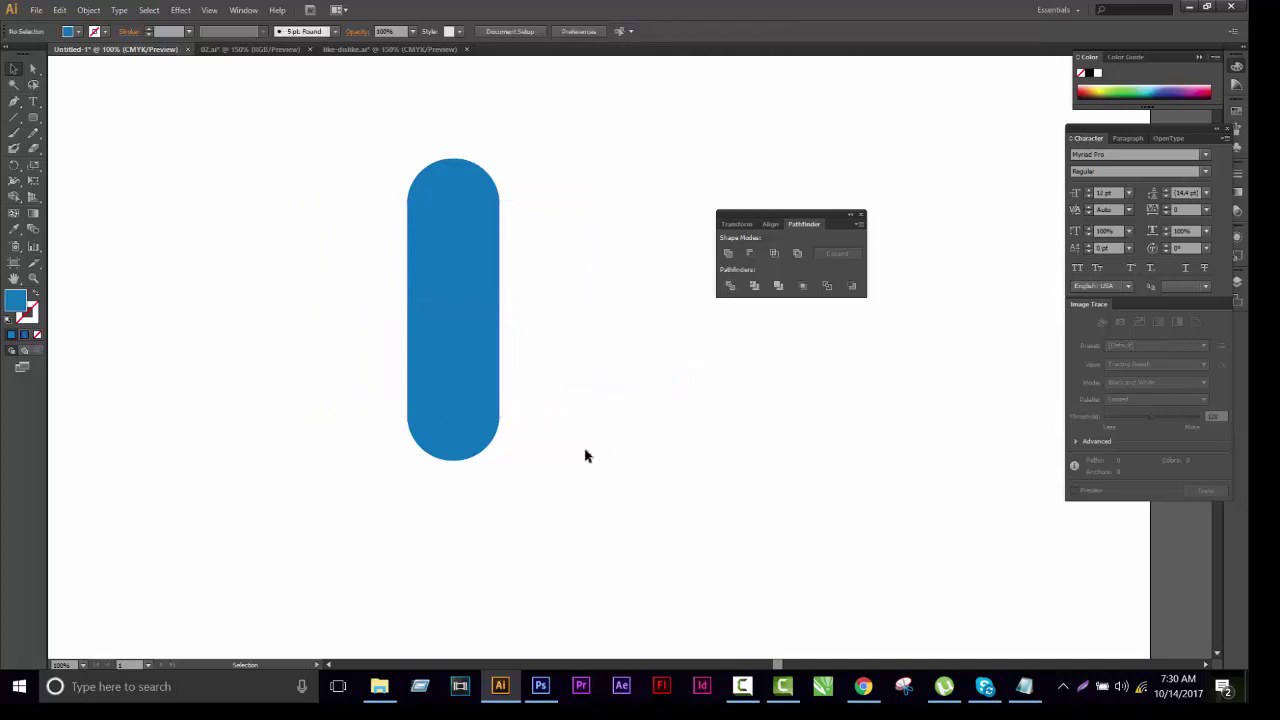
{"action": "left_click_drag", "start_coordinate": [543, 509], "coordinate": [330, 131]}
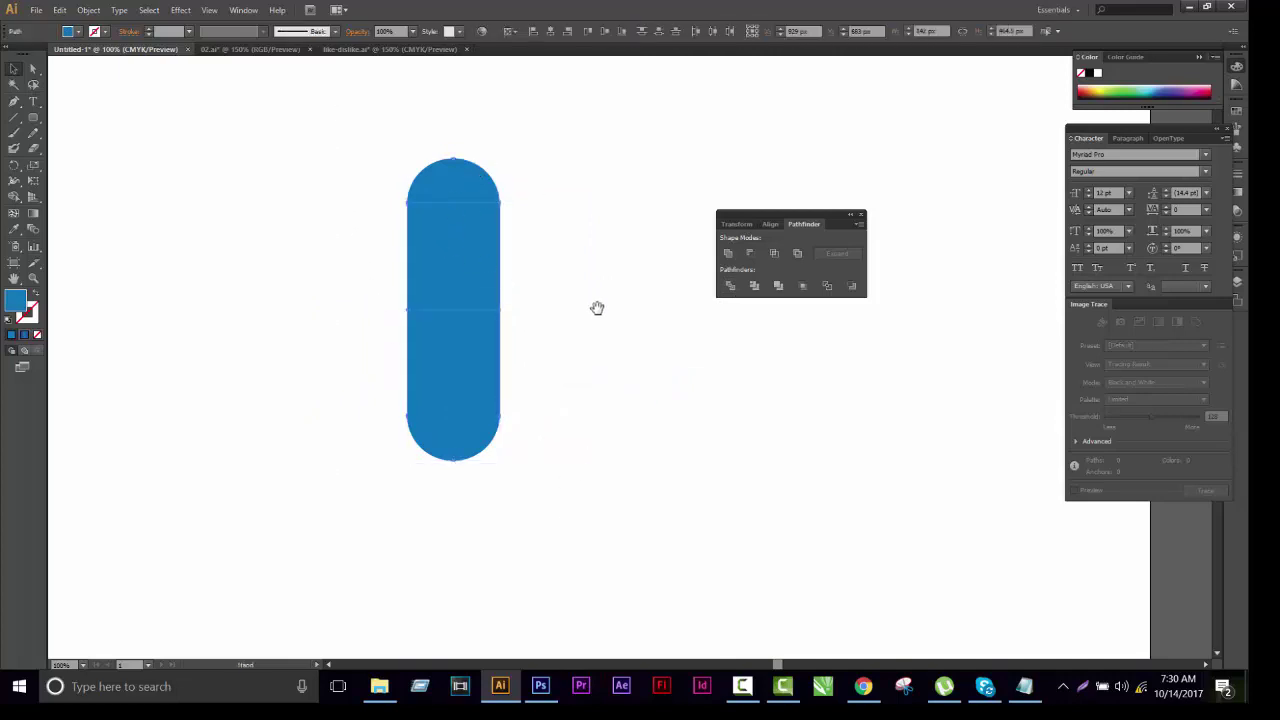
{"action": "left_click_drag", "start_coordinate": [597, 307], "coordinate": [553, 302]}
{"action": "left_click_drag", "start_coordinate": [748, 218], "coordinate": [948, 260]}
{"action": "scroll", "coordinate": [351, 246], "scroll_direction": "down", "scroll_amount": 1}
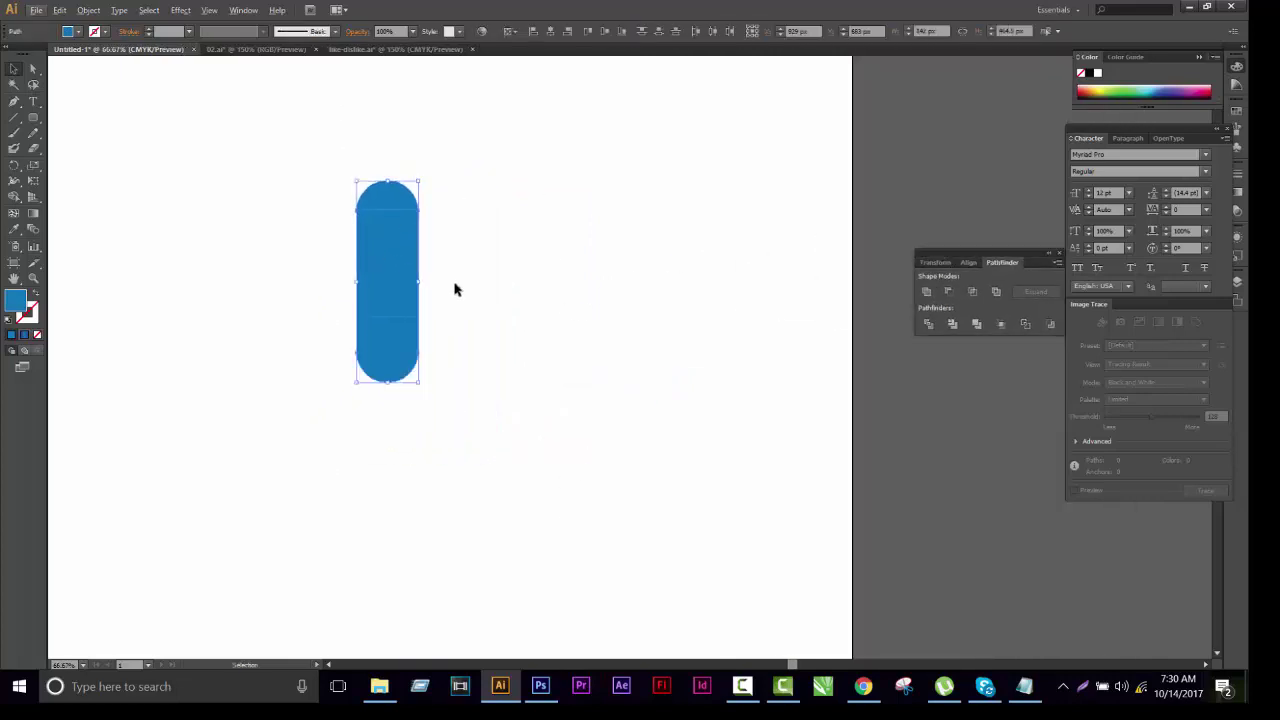
{"action": "scroll", "coordinate": [454, 286], "scroll_direction": "left", "scroll_amount": 2}
{"action": "scroll", "coordinate": [549, 277], "scroll_direction": "down", "scroll_amount": 2}
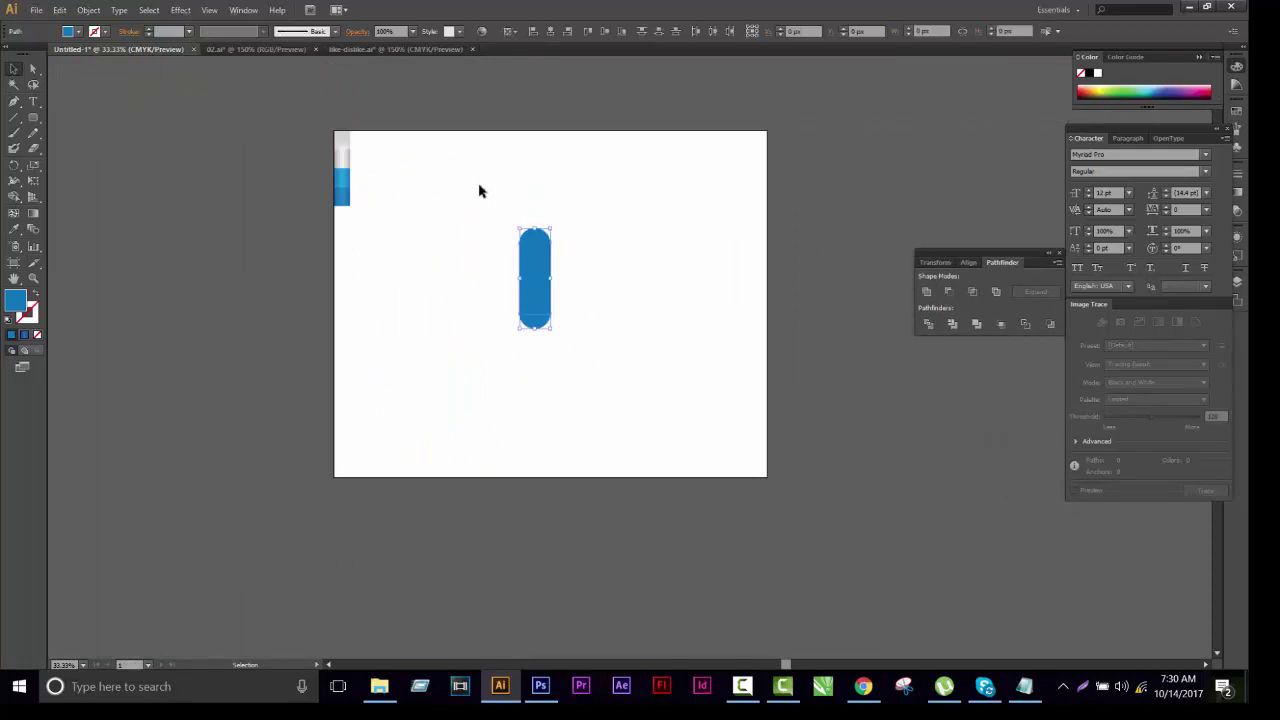
{"action": "right_click", "coordinate": [535, 264]}
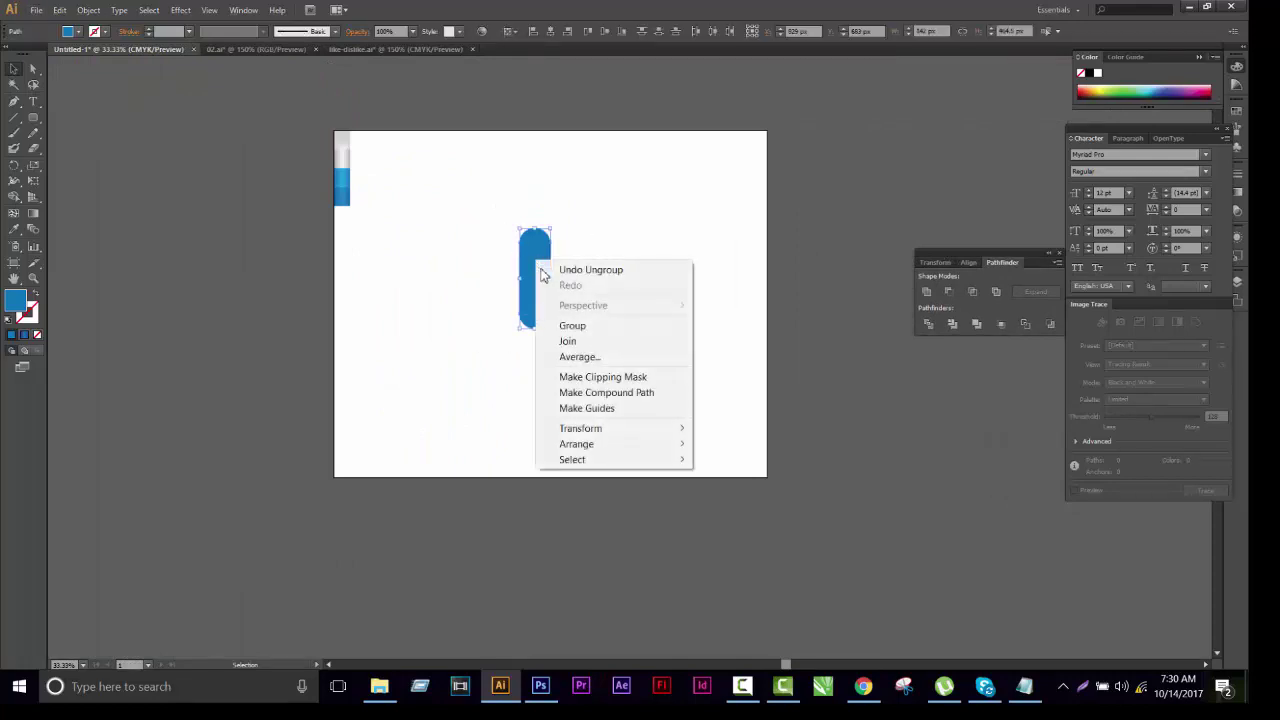
{"action": "left_click", "coordinate": [617, 321]}
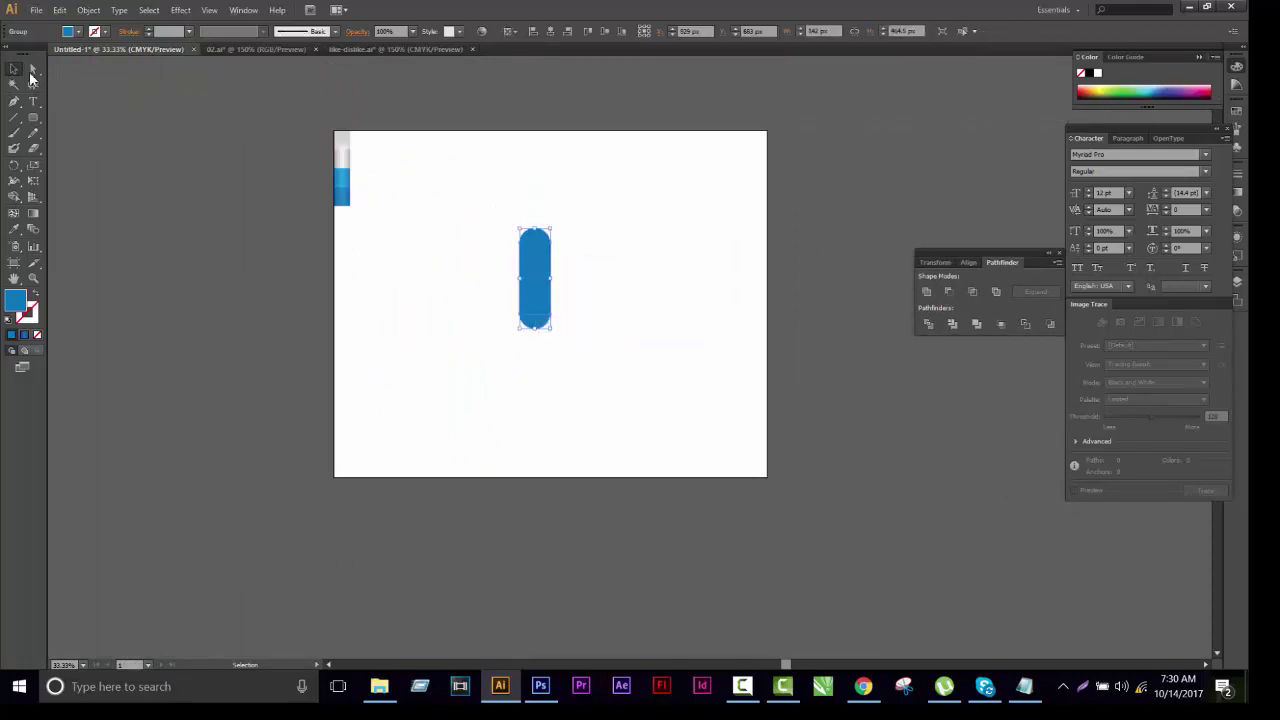
{"action": "left_click", "coordinate": [33, 117]}
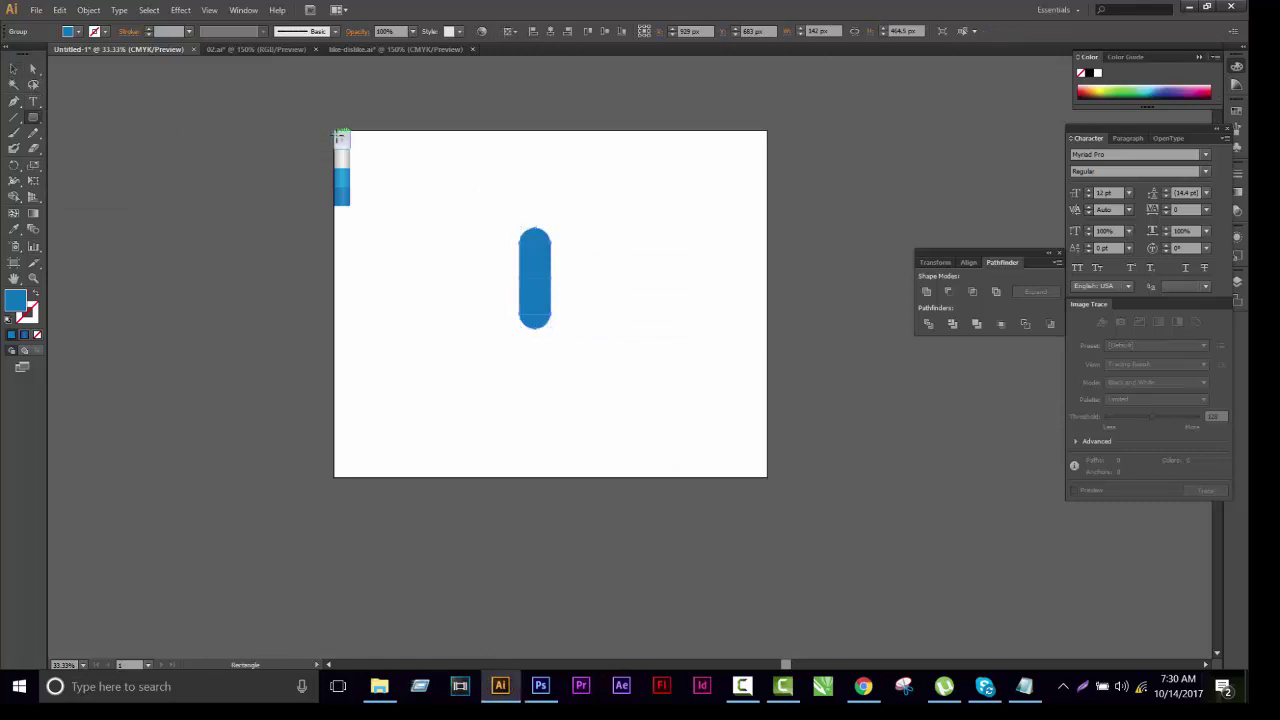
Draw an artboard-sized rectangle behind the pill and fill it dark grey
{"action": "left_click_drag", "start_coordinate": [335, 131], "coordinate": [767, 478]}
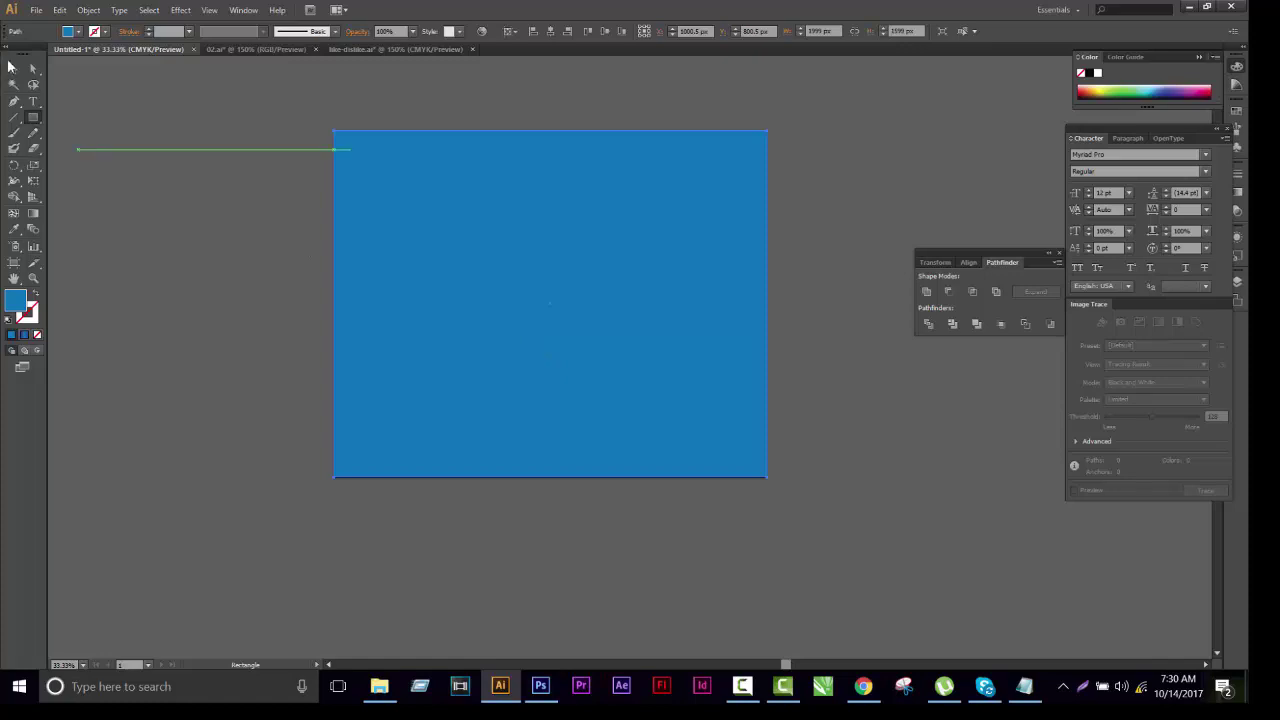
{"action": "left_click", "coordinate": [13, 70]}
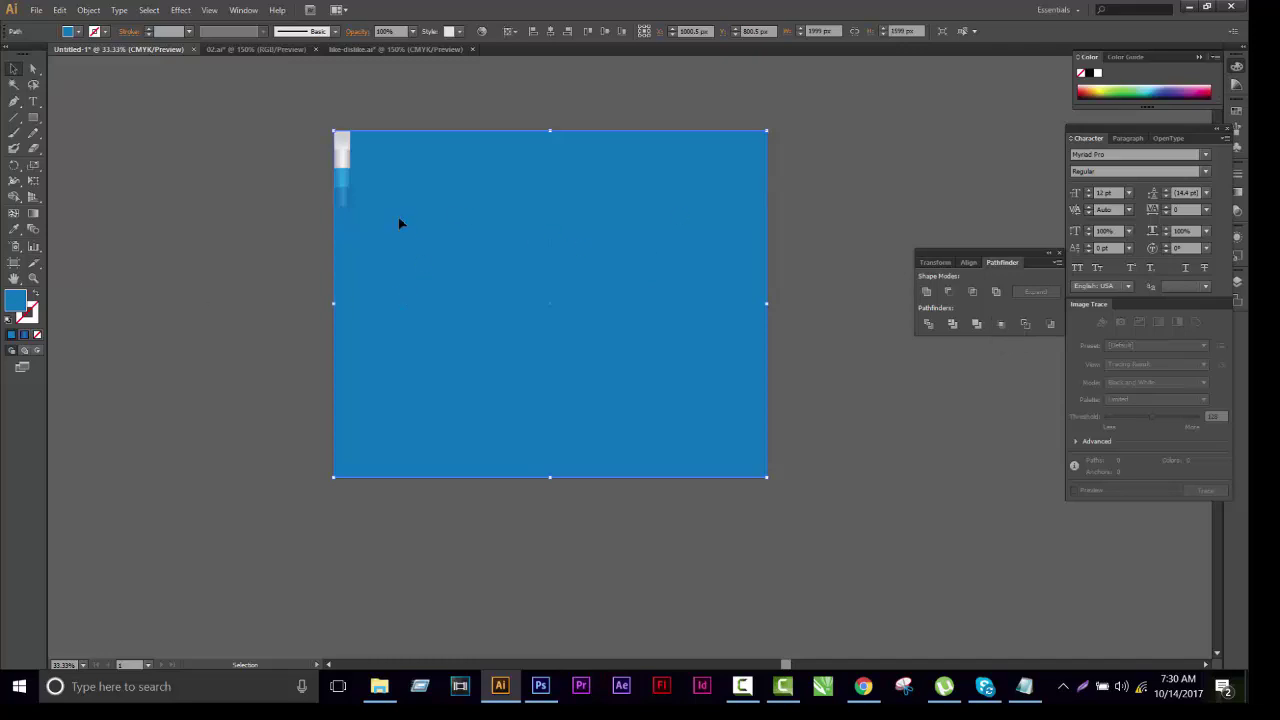
{"action": "left_click", "coordinate": [76, 31]}
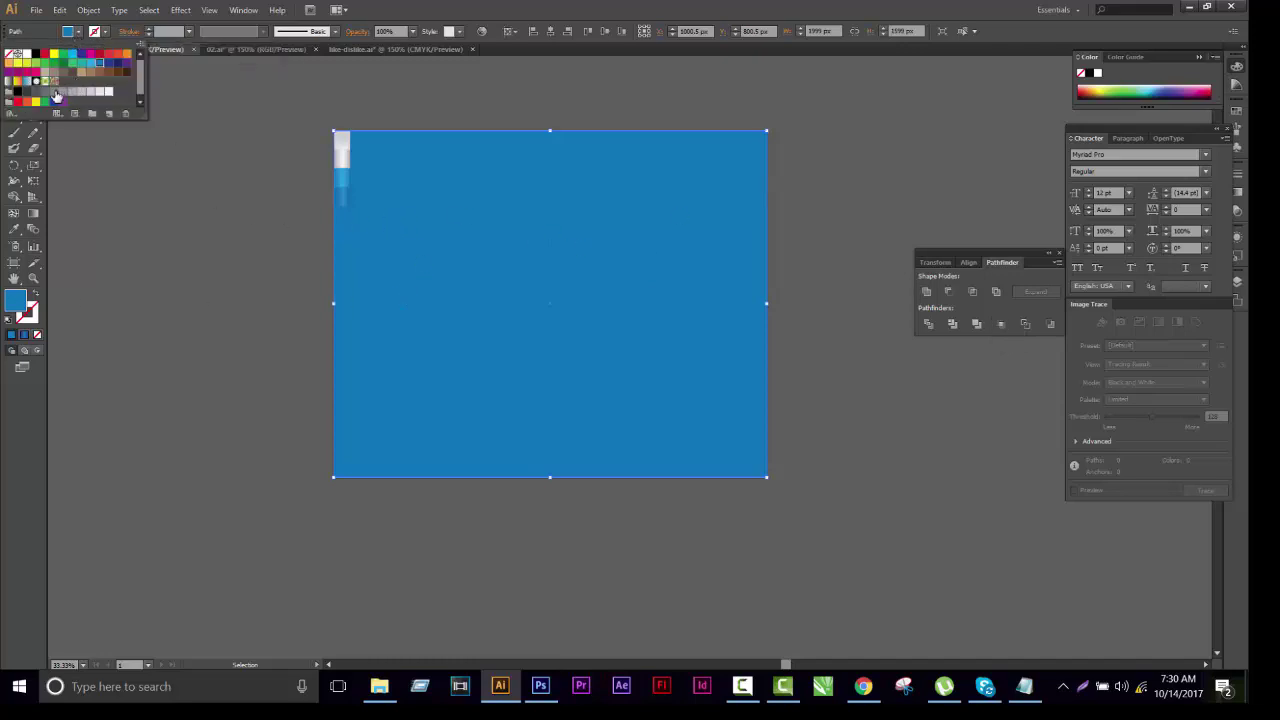
{"action": "left_click", "coordinate": [36, 92]}
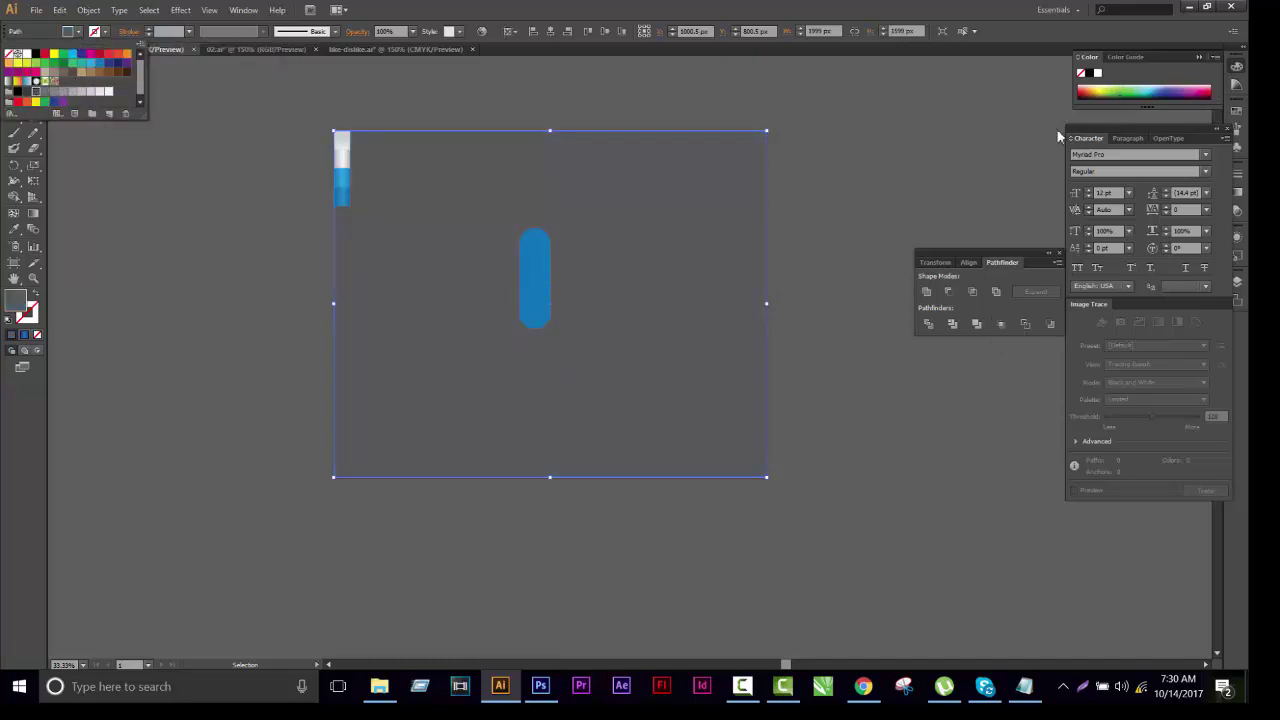
{"action": "key", "text": "Escape"}
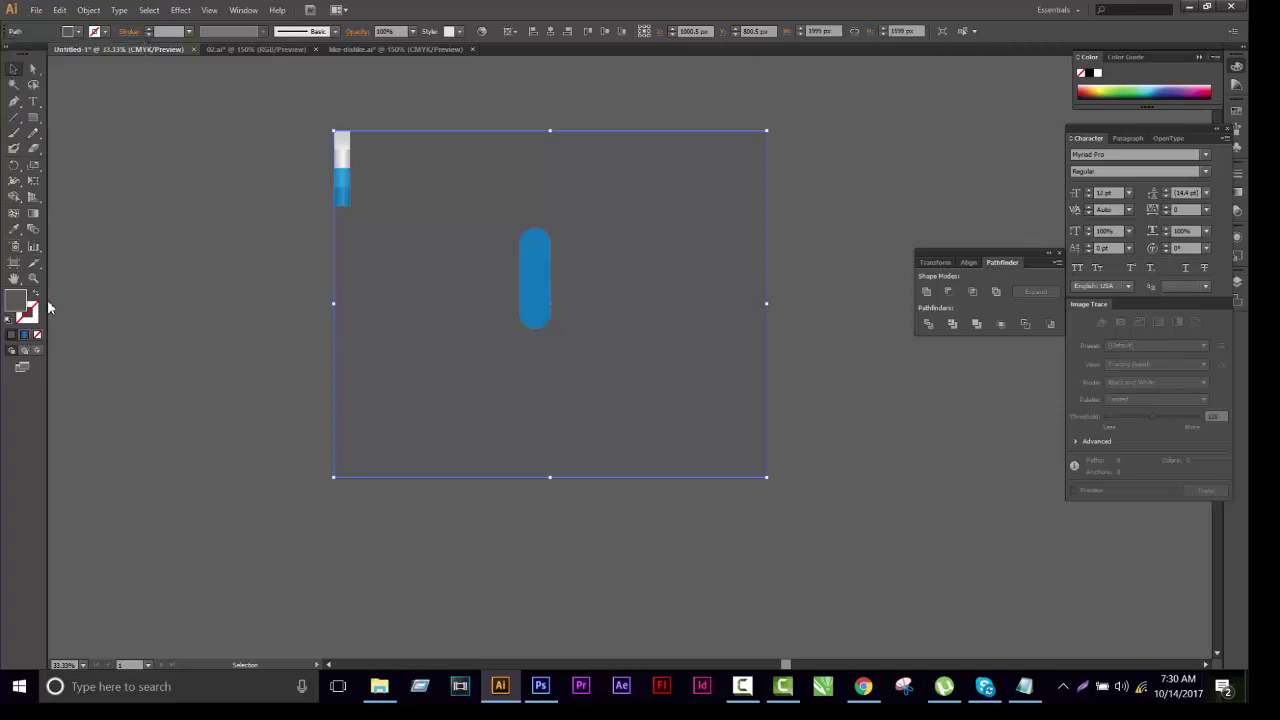
Give the background a radial gradient using the Super Soft Black Vignette preset
{"action": "left_click", "coordinate": [25, 335]}
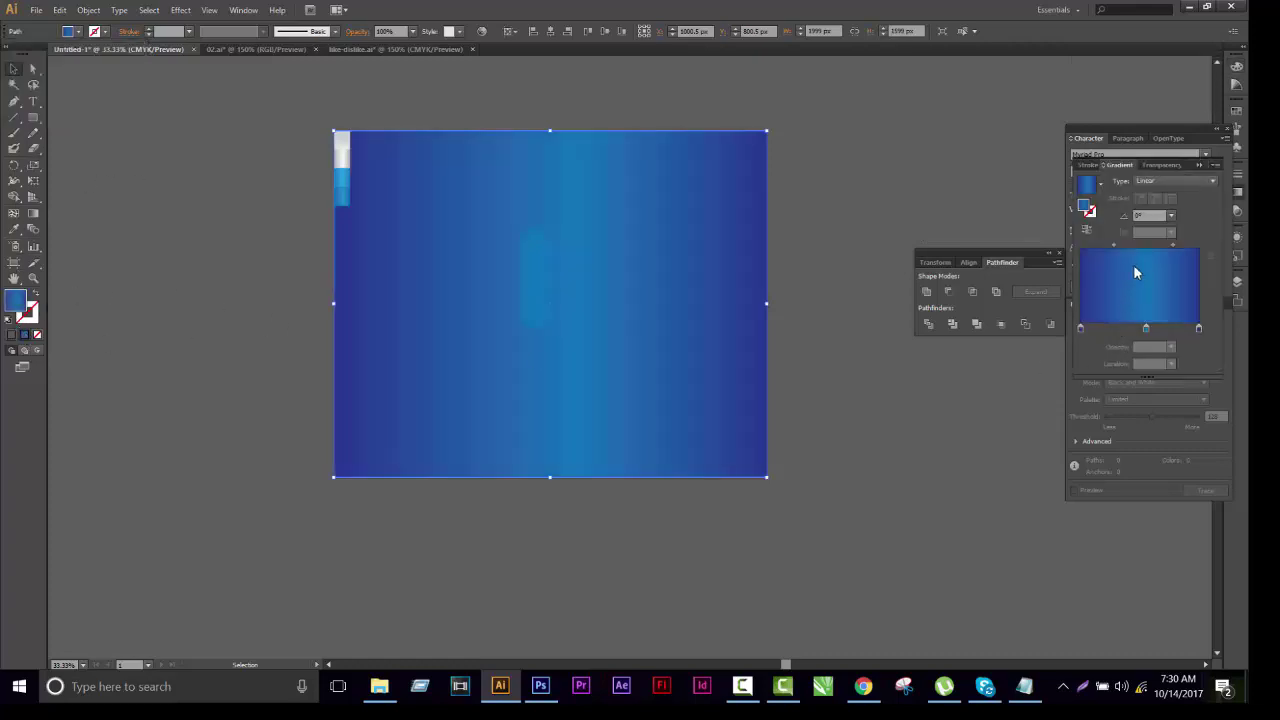
{"action": "left_click", "coordinate": [1172, 186]}
{"action": "left_click", "coordinate": [1166, 196]}
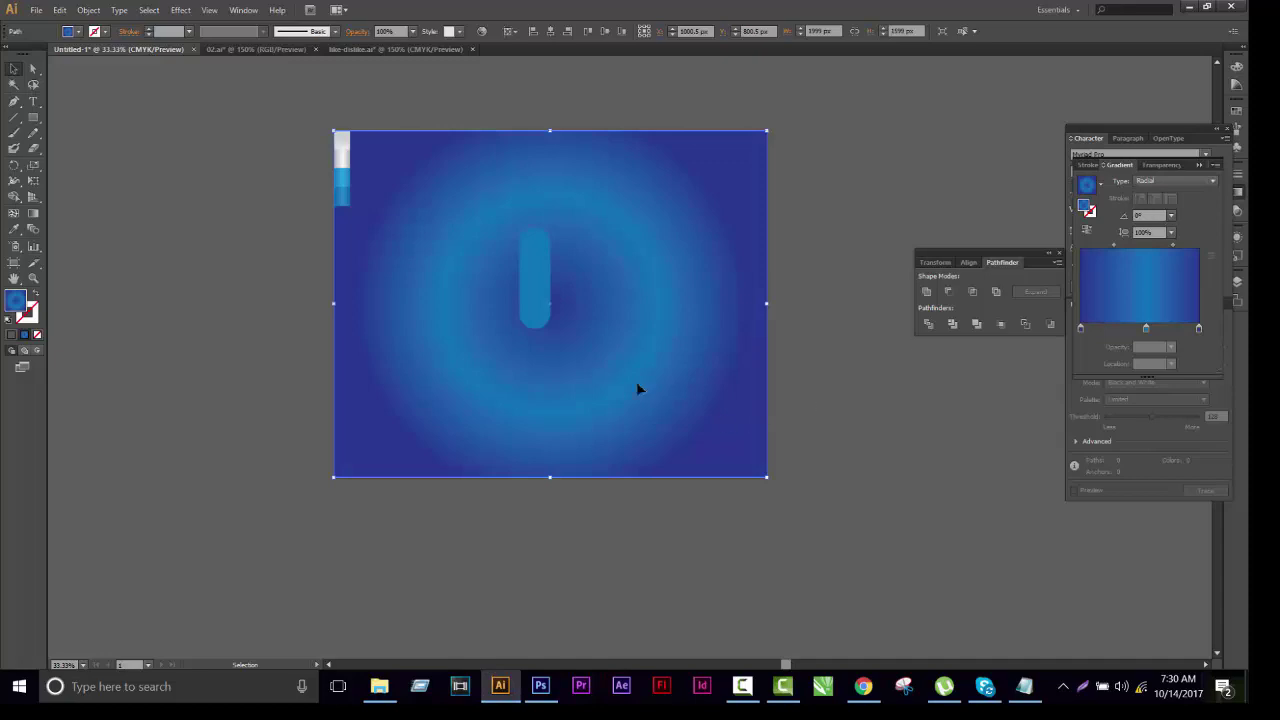
{"action": "left_click", "coordinate": [1100, 188]}
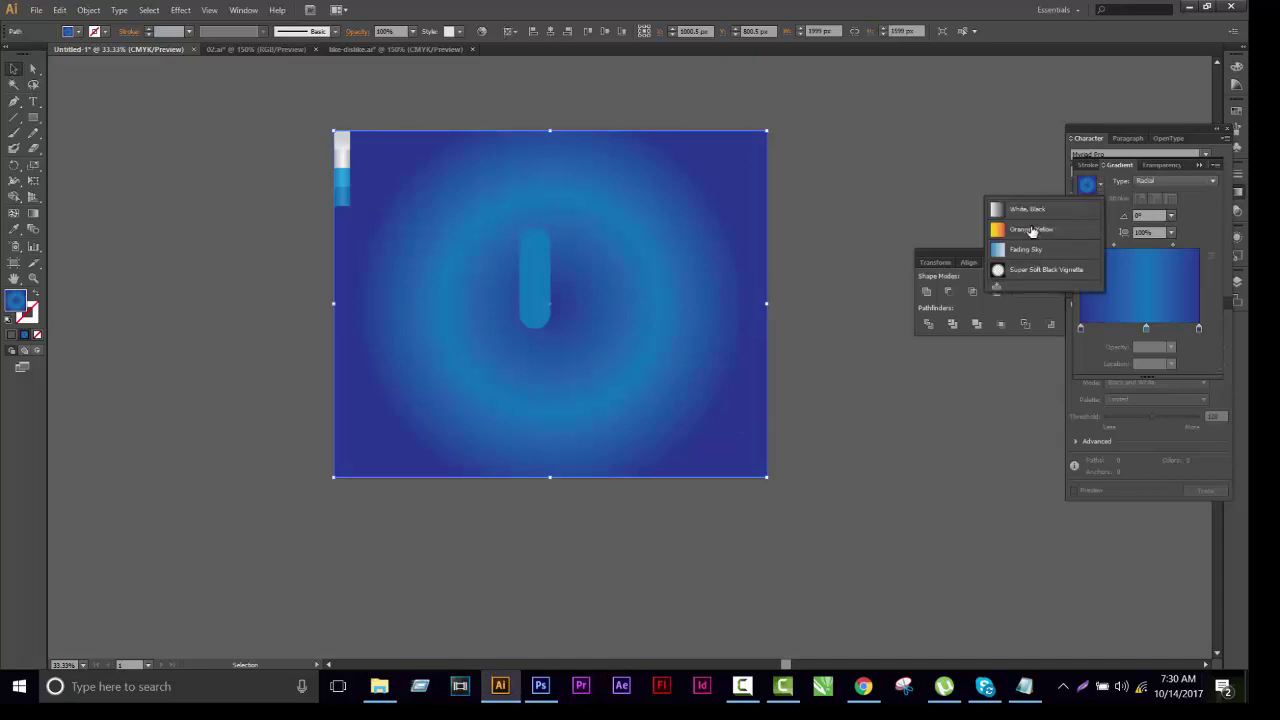
{"action": "left_click", "coordinate": [1030, 269]}
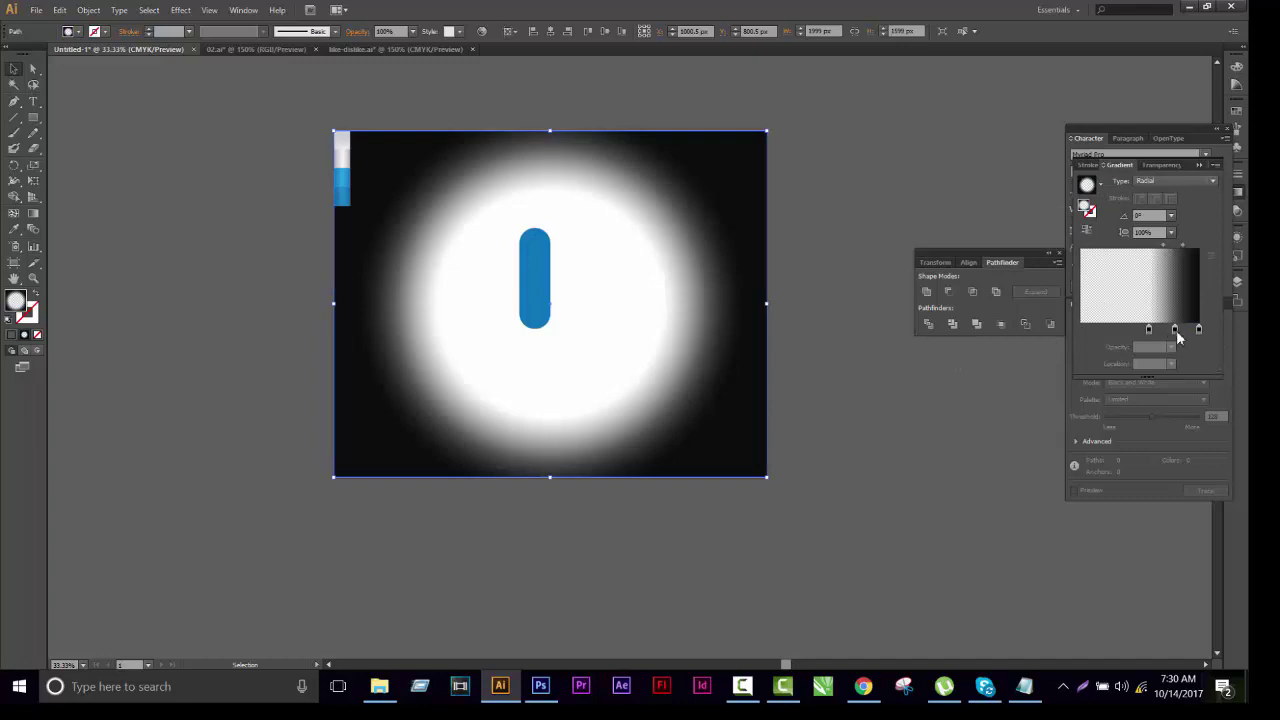
Remove the gradient's middle stop and make the outer stop light grey
{"action": "left_click_drag", "start_coordinate": [1174, 331], "coordinate": [1182, 387]}
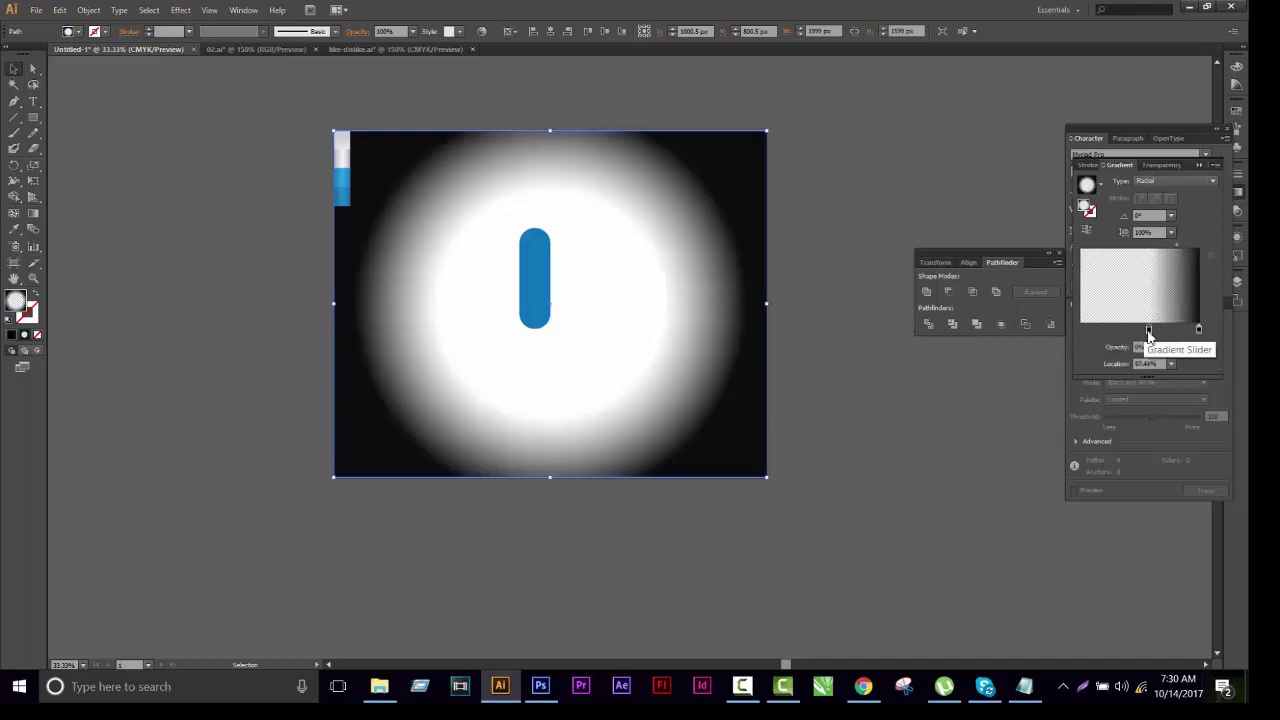
{"action": "left_click_drag", "start_coordinate": [1148, 330], "coordinate": [1078, 330]}
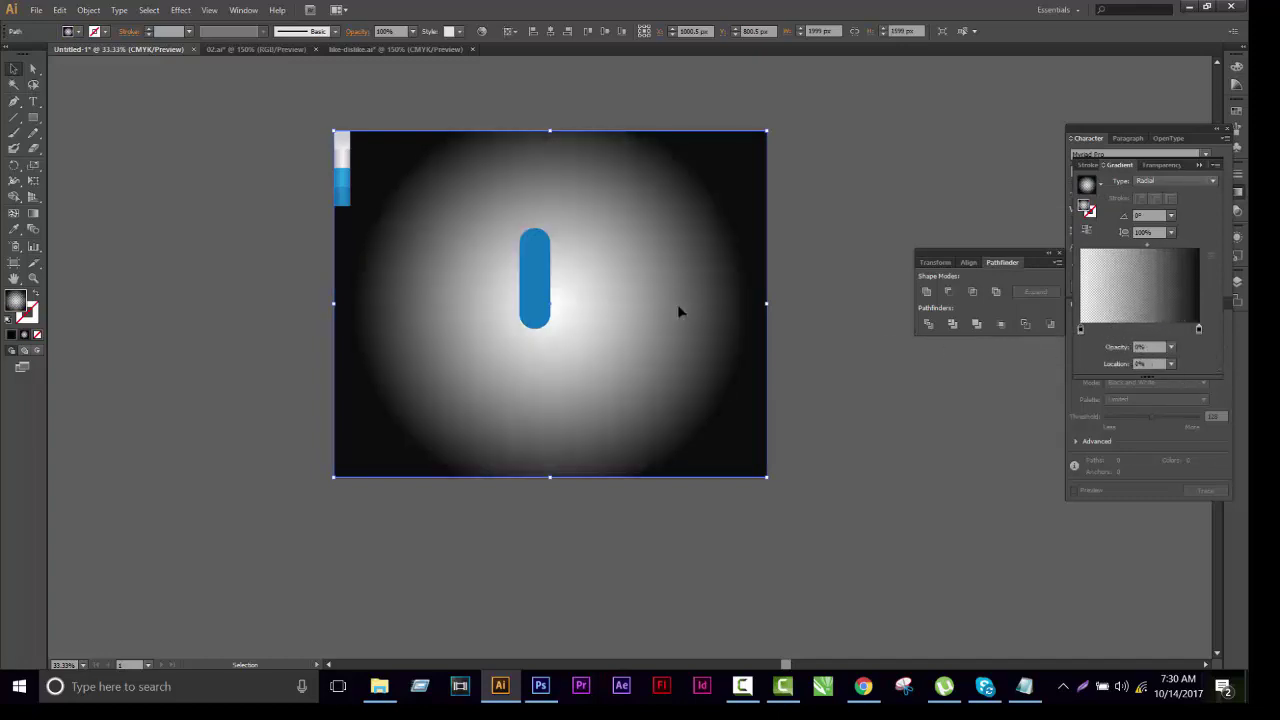
{"action": "left_click", "coordinate": [1199, 332]}
{"action": "double_click", "coordinate": [1199, 331]}
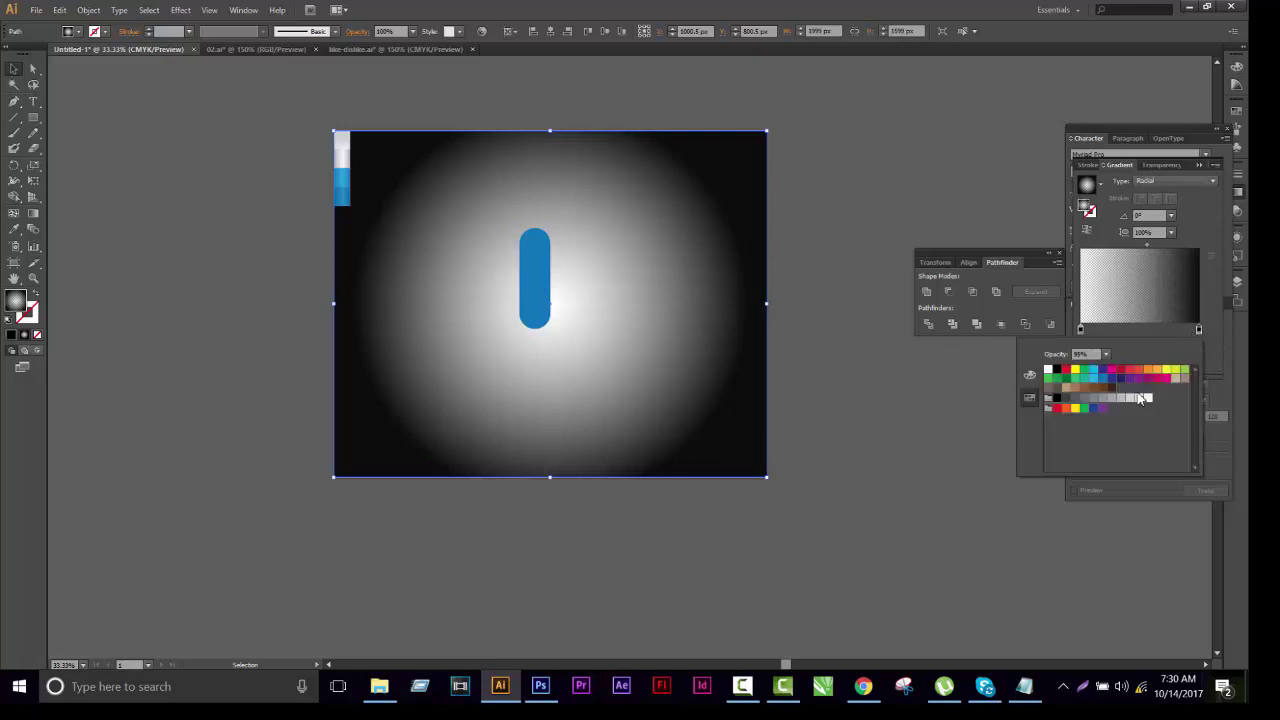
{"action": "left_click", "coordinate": [1066, 398]}
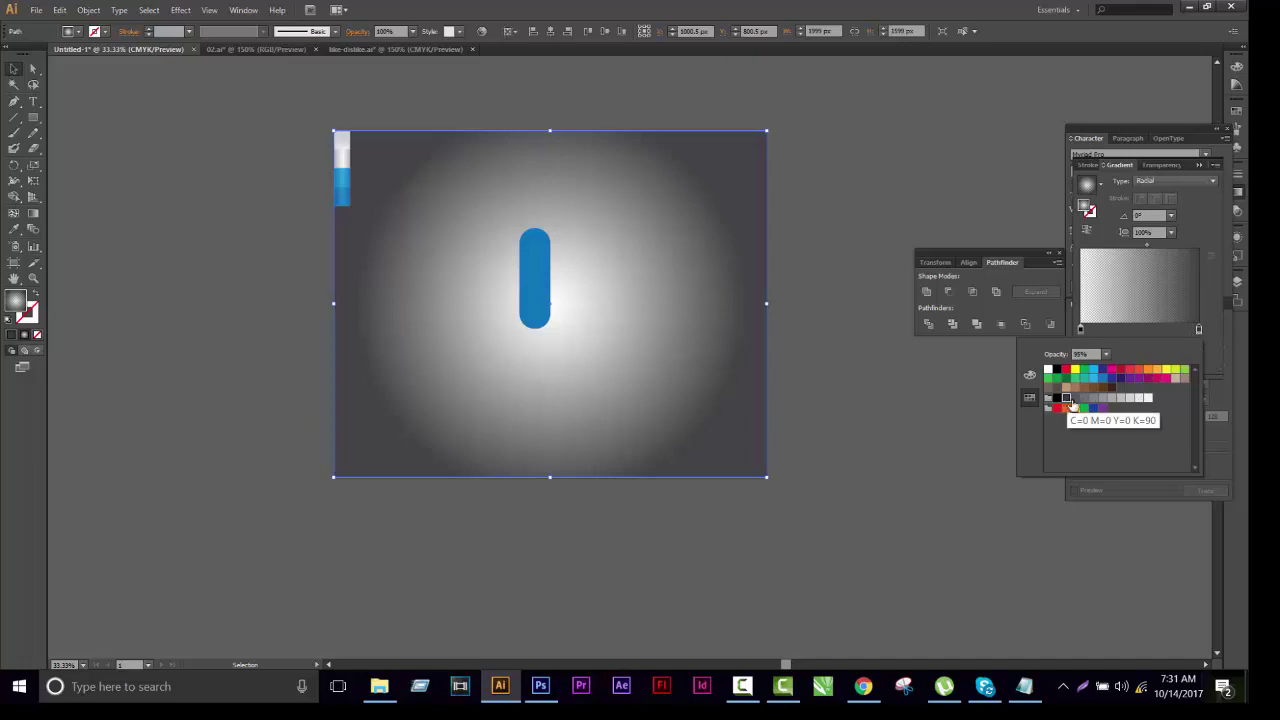
{"action": "left_click", "coordinate": [1075, 398]}
{"action": "left_click", "coordinate": [1090, 398]}
{"action": "left_click", "coordinate": [1100, 398]}
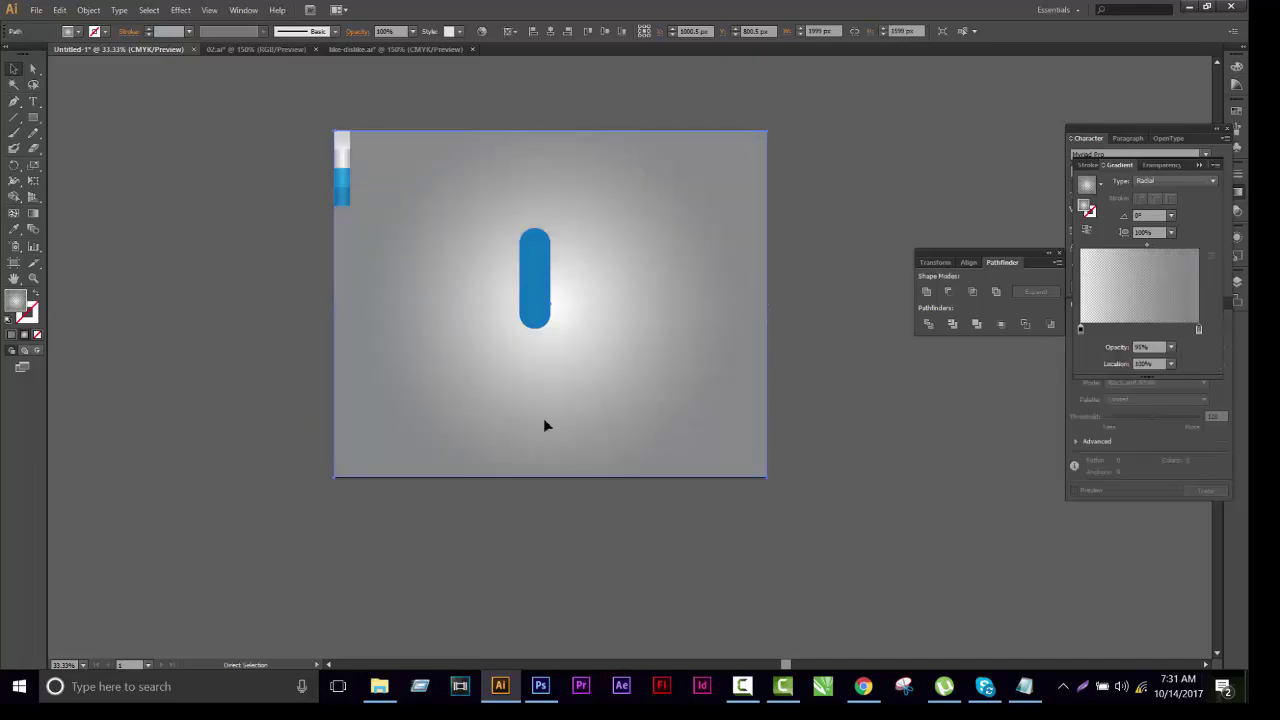
{"action": "key", "text": "ctrl+shift+a"}
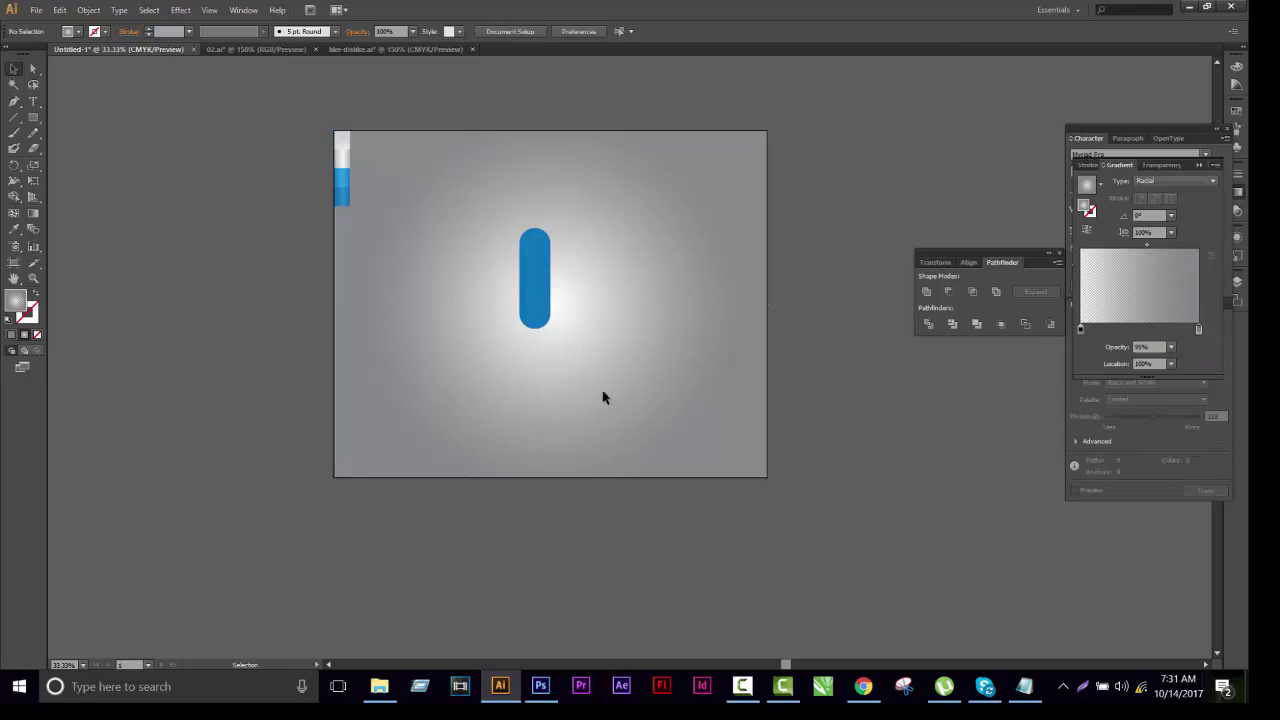
Enlarge the blue pill group and ungroup it into separate parts
{"action": "left_click_drag", "start_coordinate": [542, 236], "coordinate": [551, 261]}
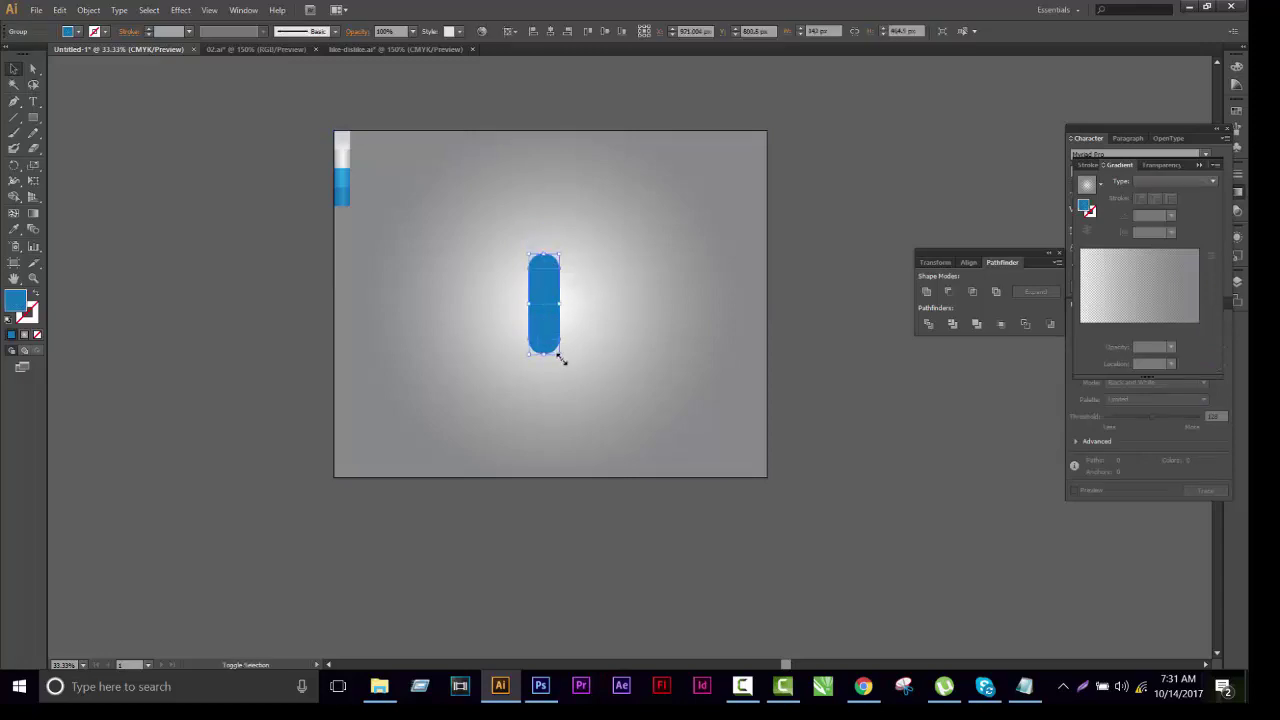
{"action": "left_click_drag", "start_coordinate": [562, 360], "coordinate": [564, 366]}
{"action": "left_click", "coordinate": [623, 369]}
{"action": "scroll", "coordinate": [543, 334], "scroll_direction": "up", "scroll_amount": 1}
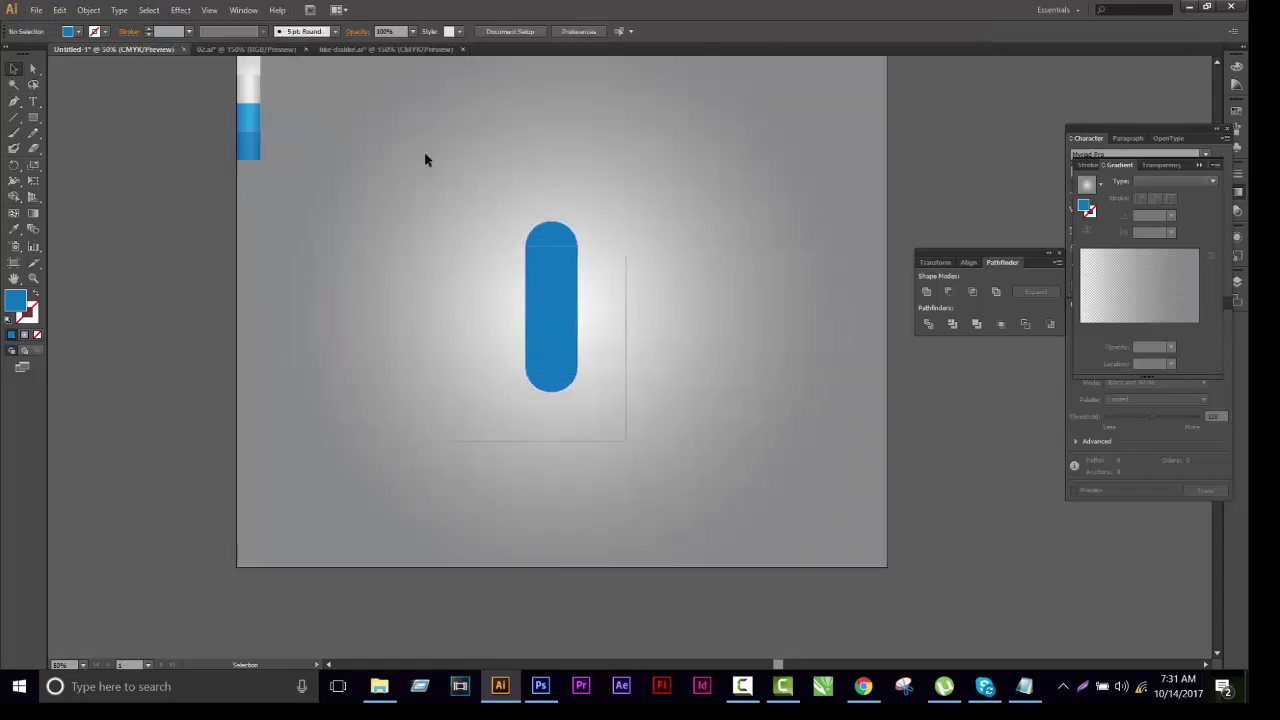
{"action": "left_click", "coordinate": [551, 240]}
{"action": "scroll", "coordinate": [591, 286], "scroll_direction": "up", "scroll_amount": 2}
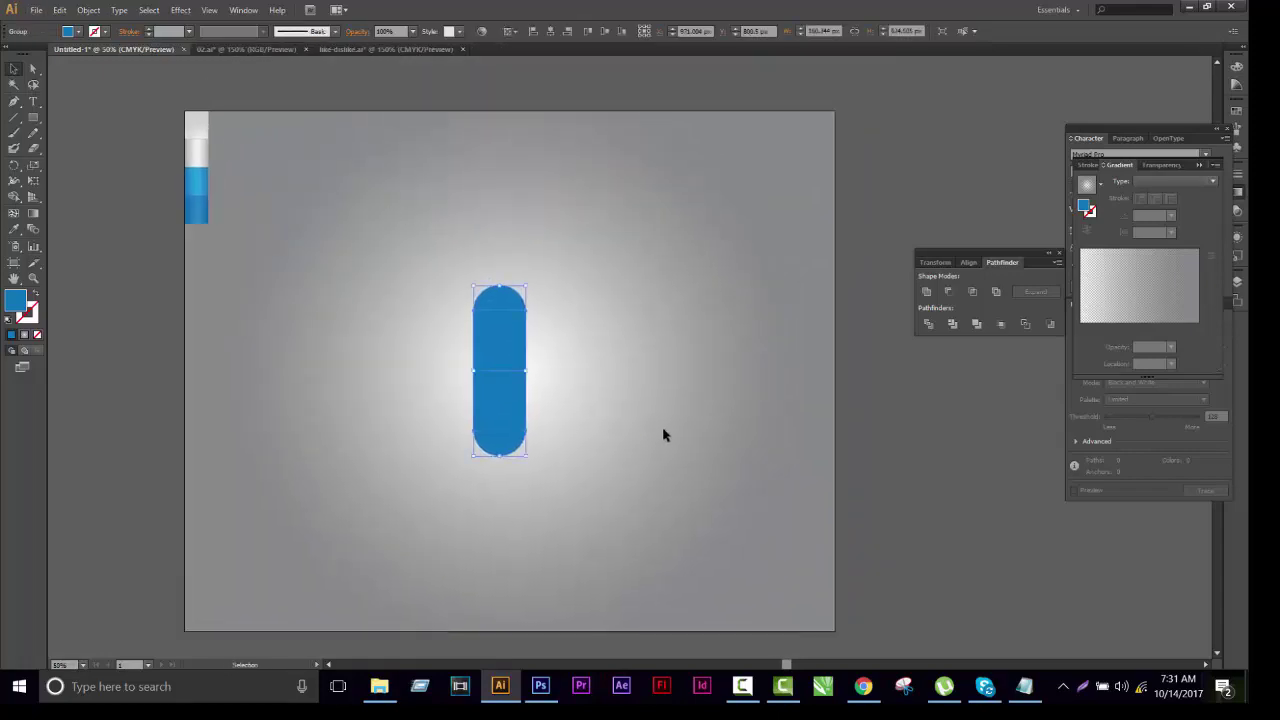
{"action": "right_click", "coordinate": [511, 437]}
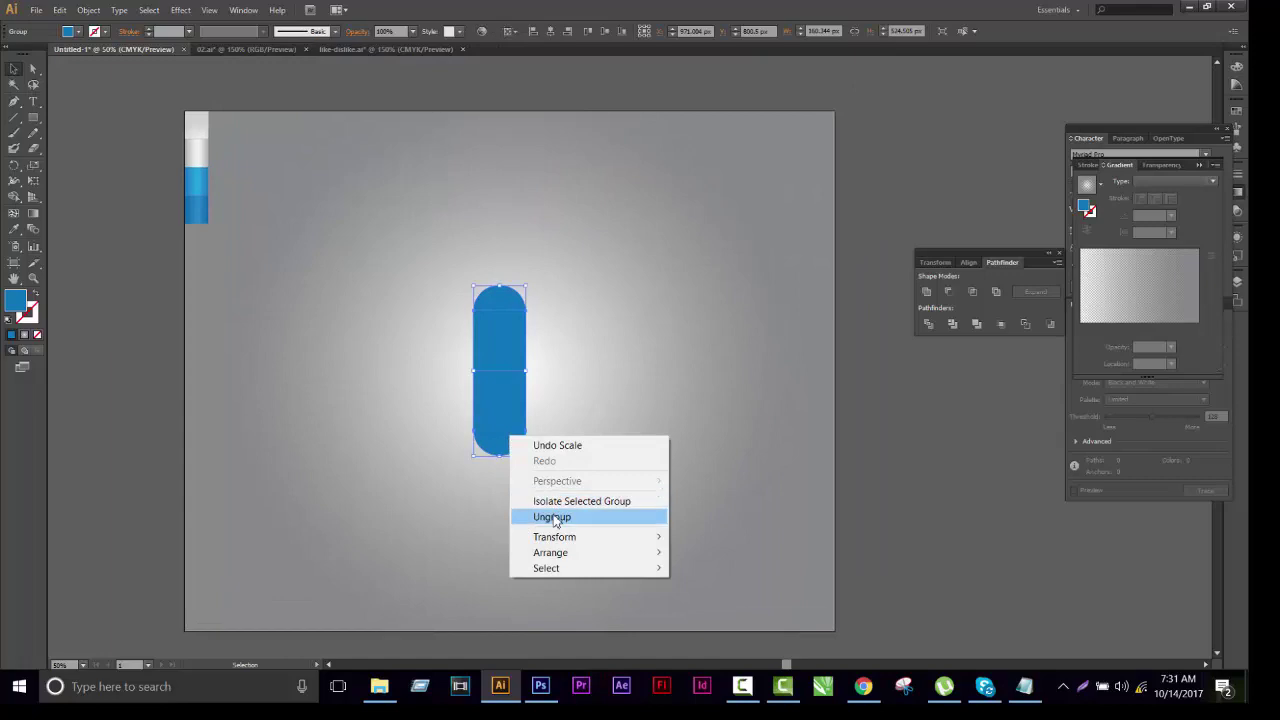
{"action": "left_click", "coordinate": [553, 517]}
Apply the White, Black linear gradient to the bottom cap and add a middle stop
{"action": "left_click", "coordinate": [490, 440]}
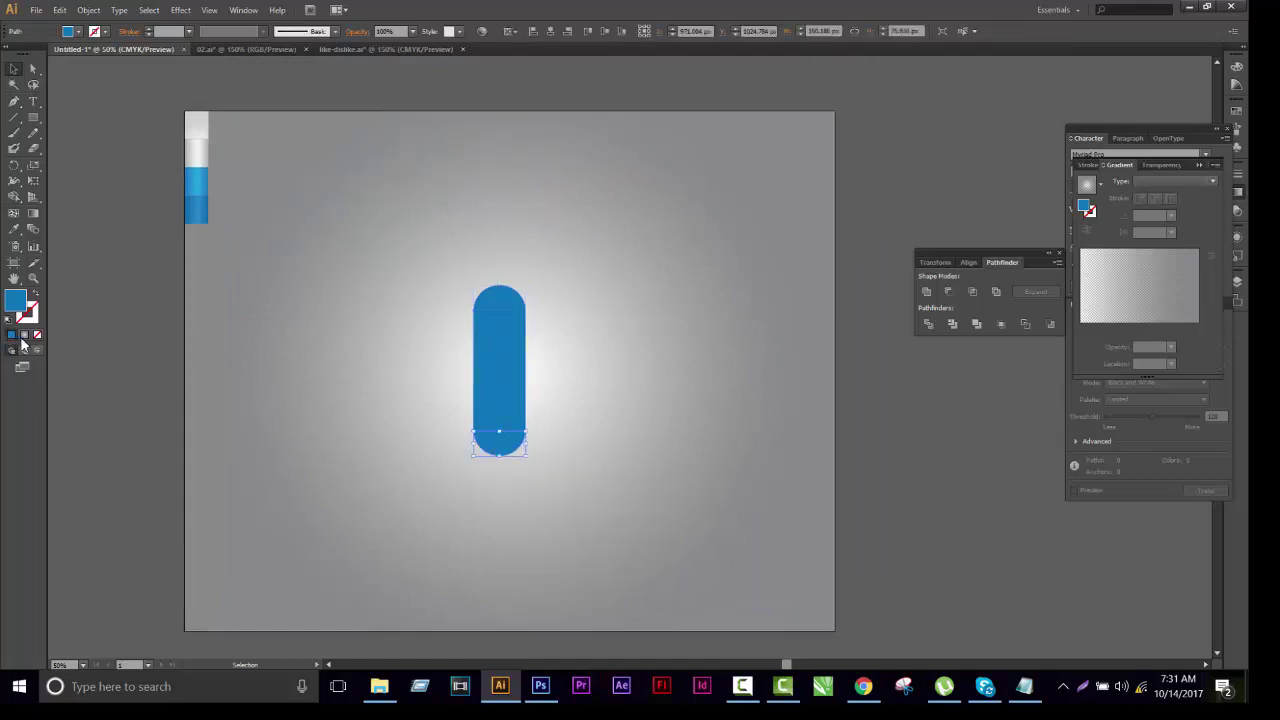
{"action": "left_click", "coordinate": [25, 337]}
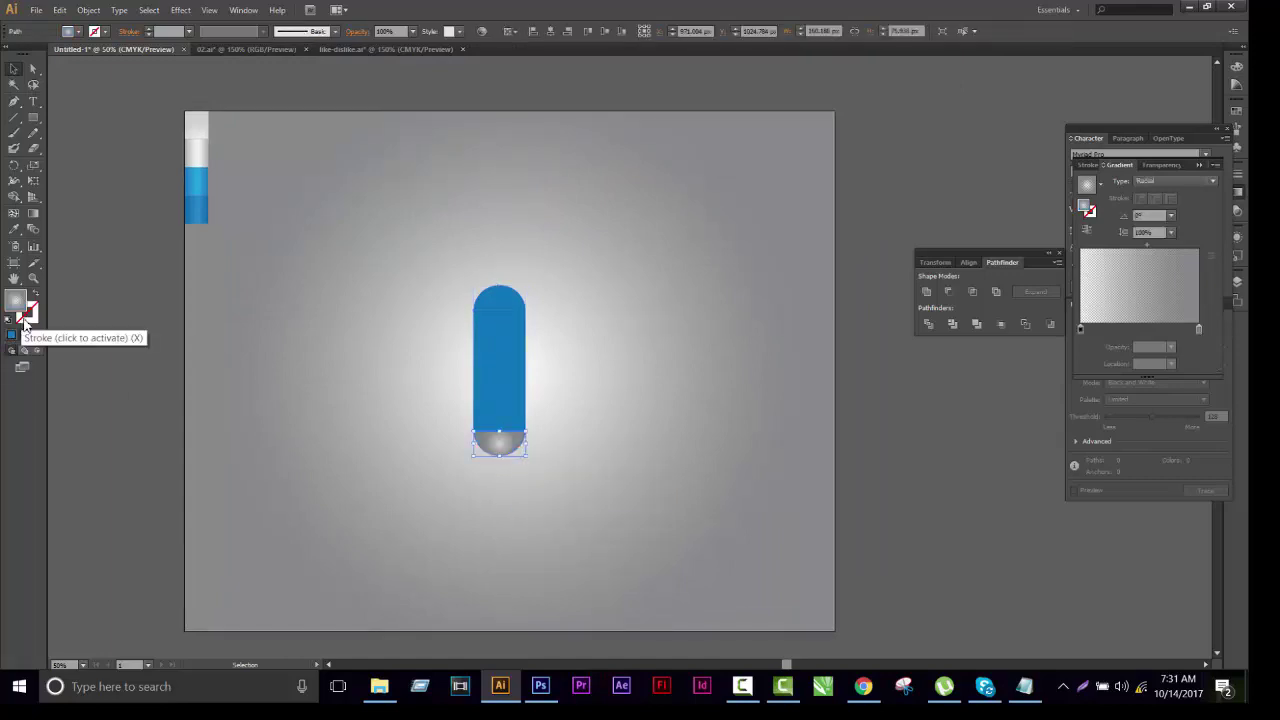
{"action": "left_click", "coordinate": [1101, 185]}
{"action": "left_click", "coordinate": [1045, 210]}
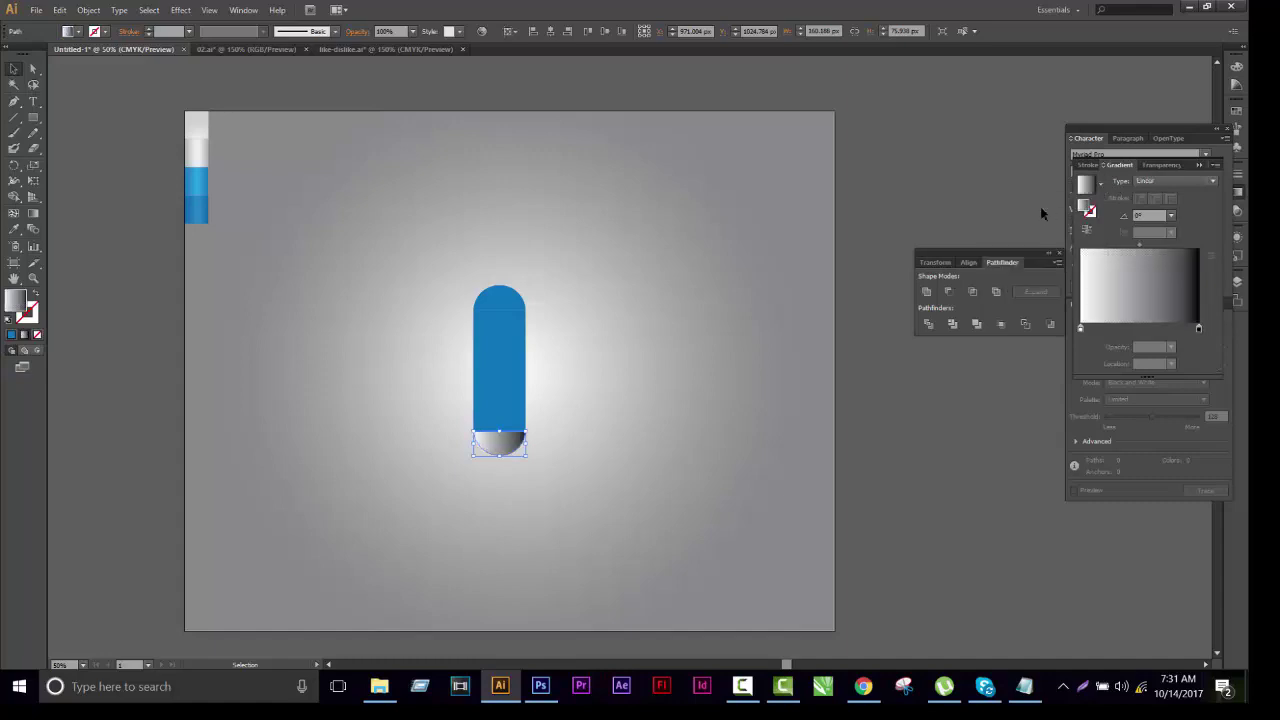
{"action": "left_click_drag", "start_coordinate": [1092, 330], "coordinate": [1141, 330]}
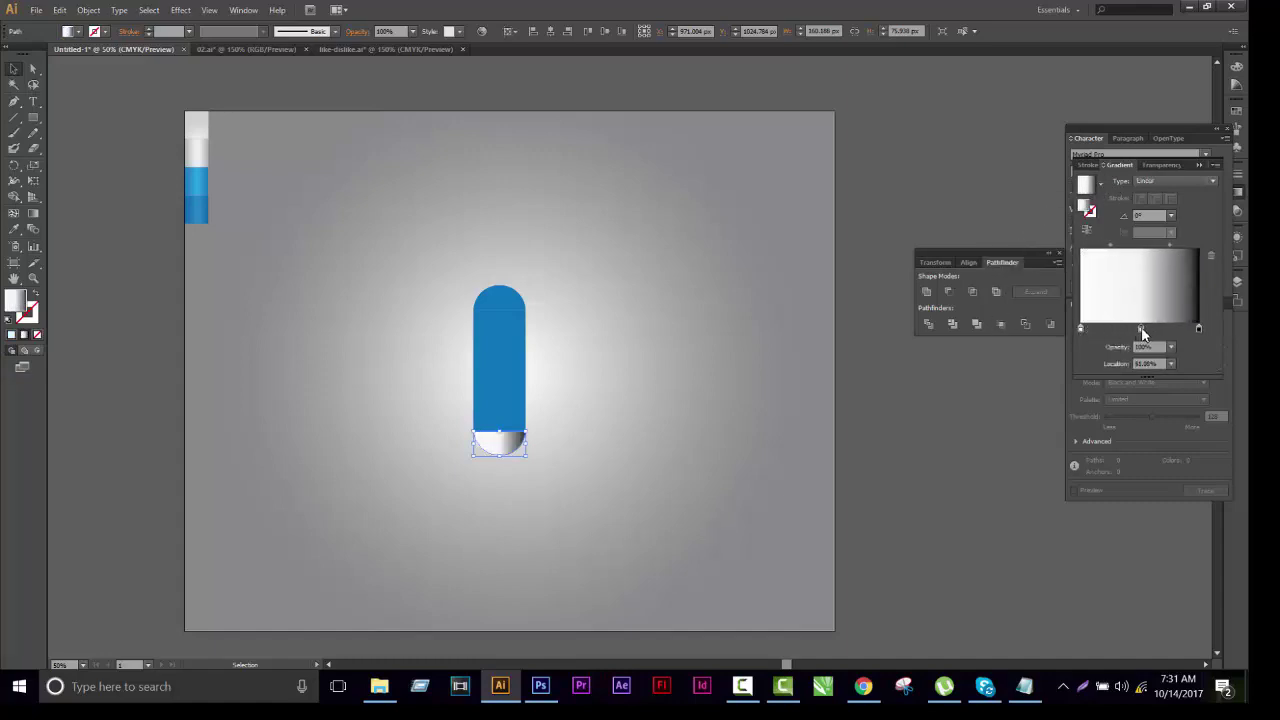
Colour the cap's gradient stops blue-purple on the left, cyan in the middle, blue on the right
{"action": "double_click", "coordinate": [1081, 331]}
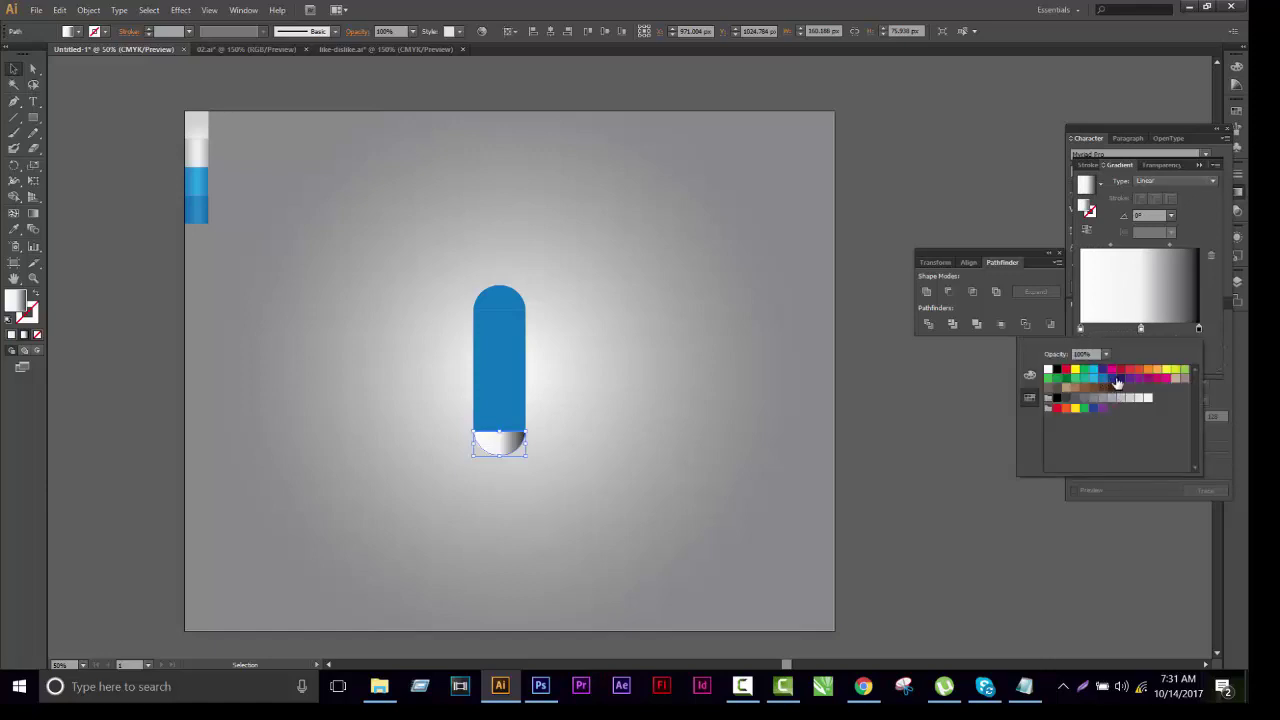
{"action": "left_click", "coordinate": [1117, 380]}
{"action": "left_click", "coordinate": [1199, 329]}
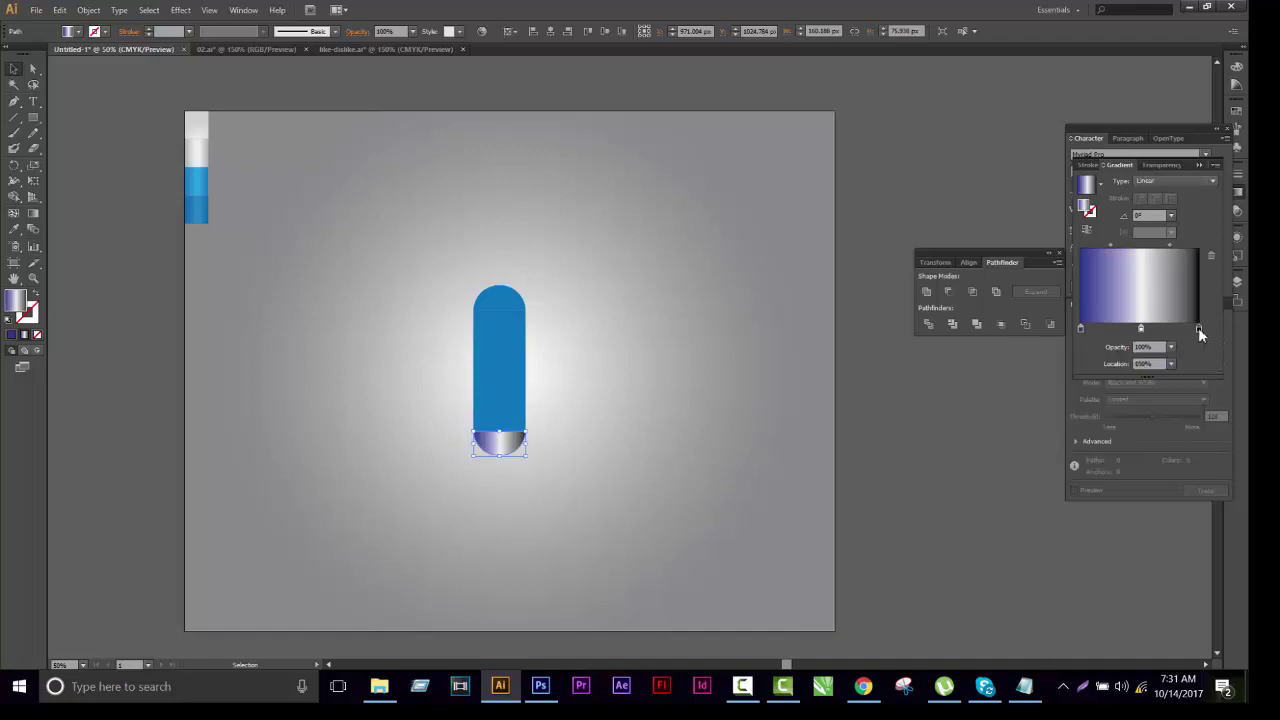
{"action": "double_click", "coordinate": [1199, 329]}
{"action": "left_click", "coordinate": [1110, 386]}
{"action": "left_click", "coordinate": [1142, 329]}
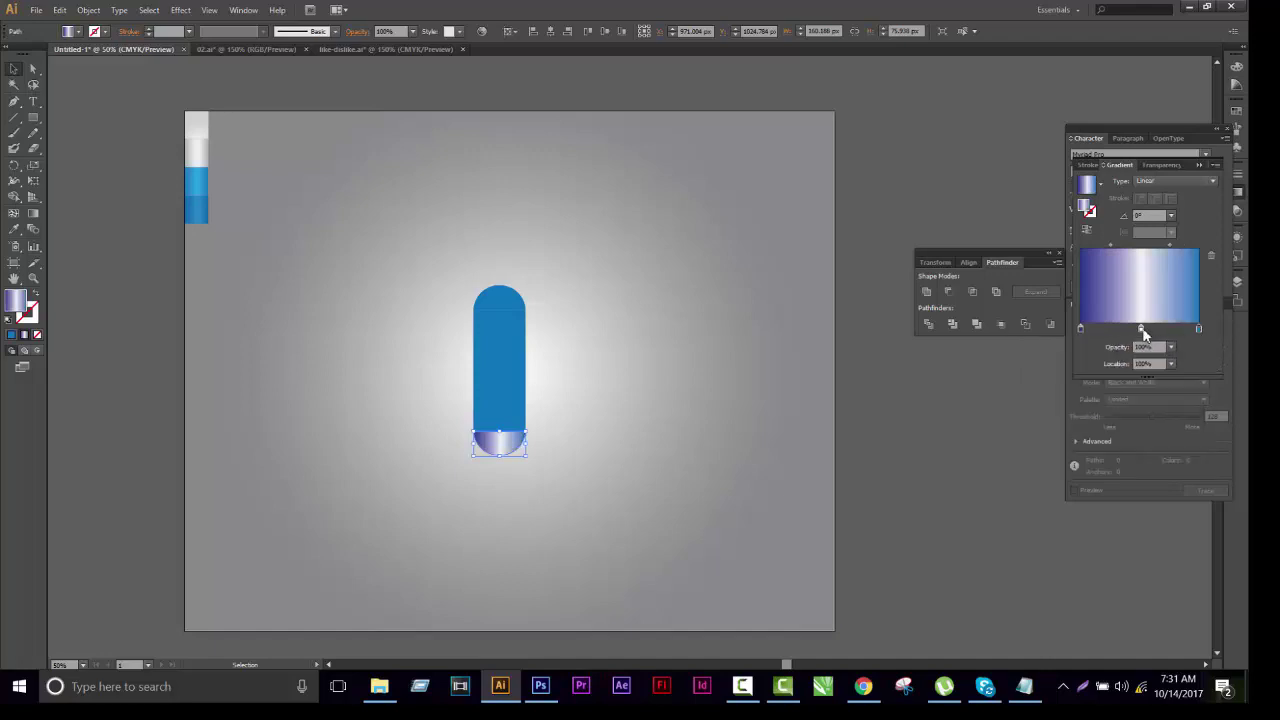
{"action": "double_click", "coordinate": [1142, 329]}
{"action": "left_click", "coordinate": [1100, 381]}
{"action": "left_click", "coordinate": [686, 440]}
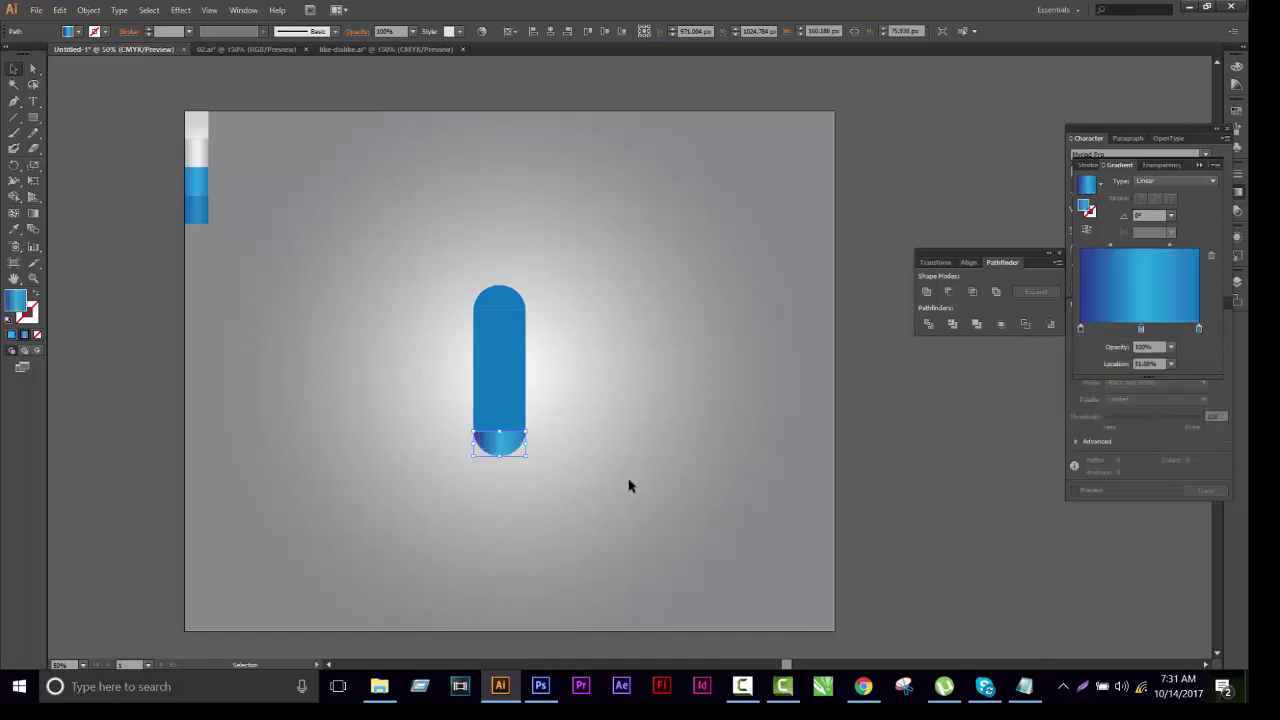
{"action": "left_click", "coordinate": [560, 506]}
{"action": "scroll", "coordinate": [490, 455], "scroll_direction": "up", "scroll_amount": 3, "text": "alt"}
{"action": "scroll", "coordinate": [490, 455], "scroll_direction": "up", "scroll_amount": 1, "text": "alt"}
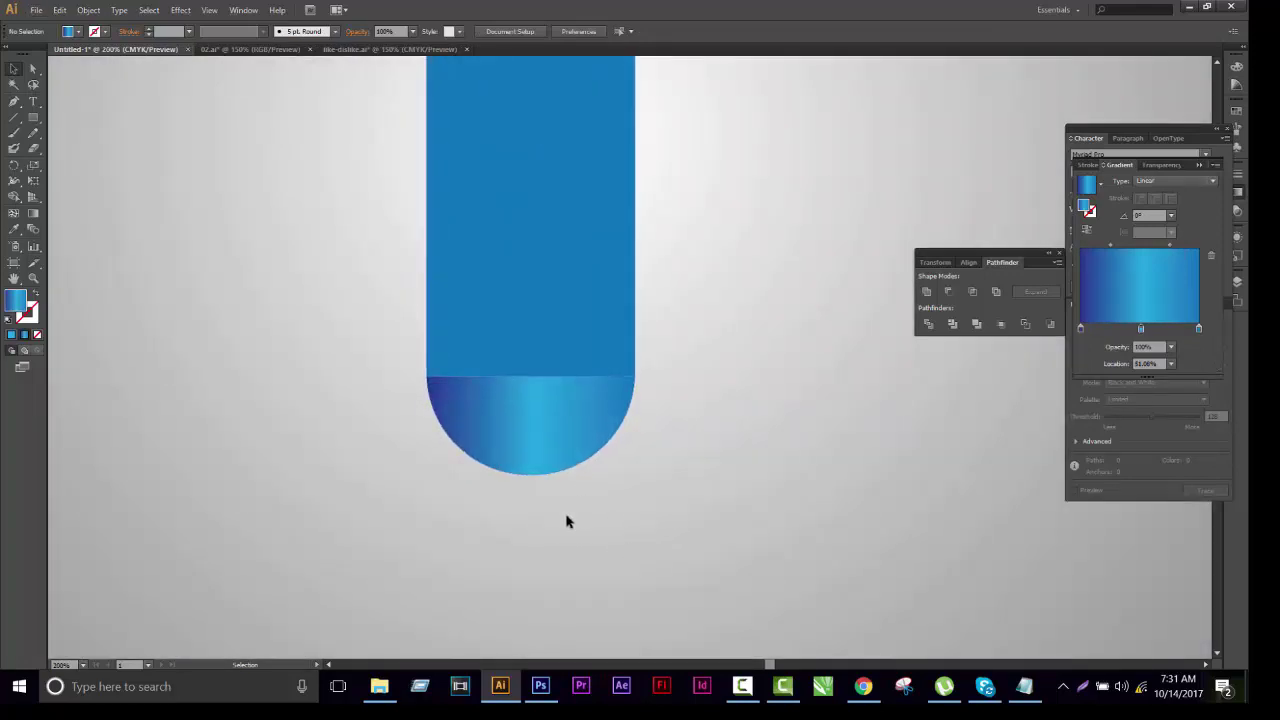
Eyedrop the bottom cap's blue gradient onto the capsule's lower body
{"action": "left_click", "coordinate": [574, 451]}
{"action": "scroll", "coordinate": [680, 420], "scroll_direction": "down", "scroll_amount": 3, "text": "alt"}
{"action": "left_click_drag", "start_coordinate": [720, 371], "coordinate": [693, 422]}
{"action": "left_click", "coordinate": [583, 337]}
{"action": "key", "text": "i"}
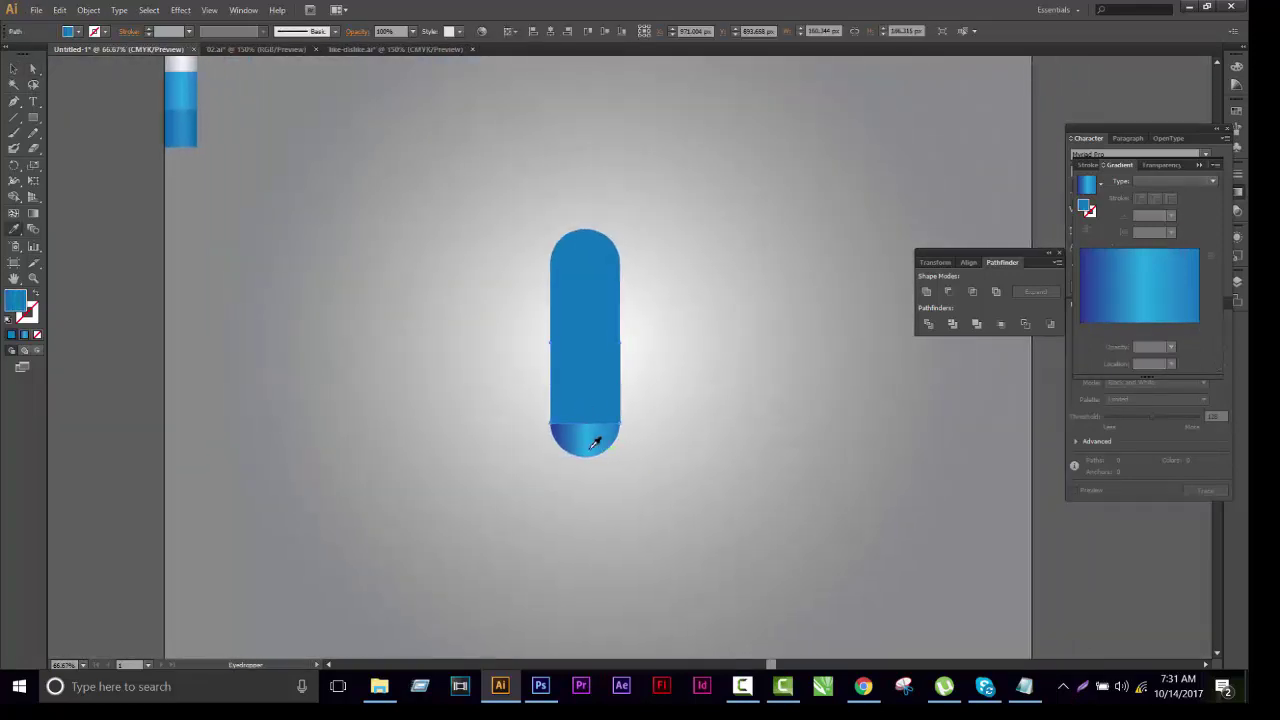
{"action": "left_click", "coordinate": [594, 443]}
{"action": "key", "text": "ctrl+shift+a"}
{"action": "key", "text": "a"}
Eyedrop the same blue gradient onto the top cap
{"action": "left_click_drag", "start_coordinate": [740, 431], "coordinate": [677, 457]}
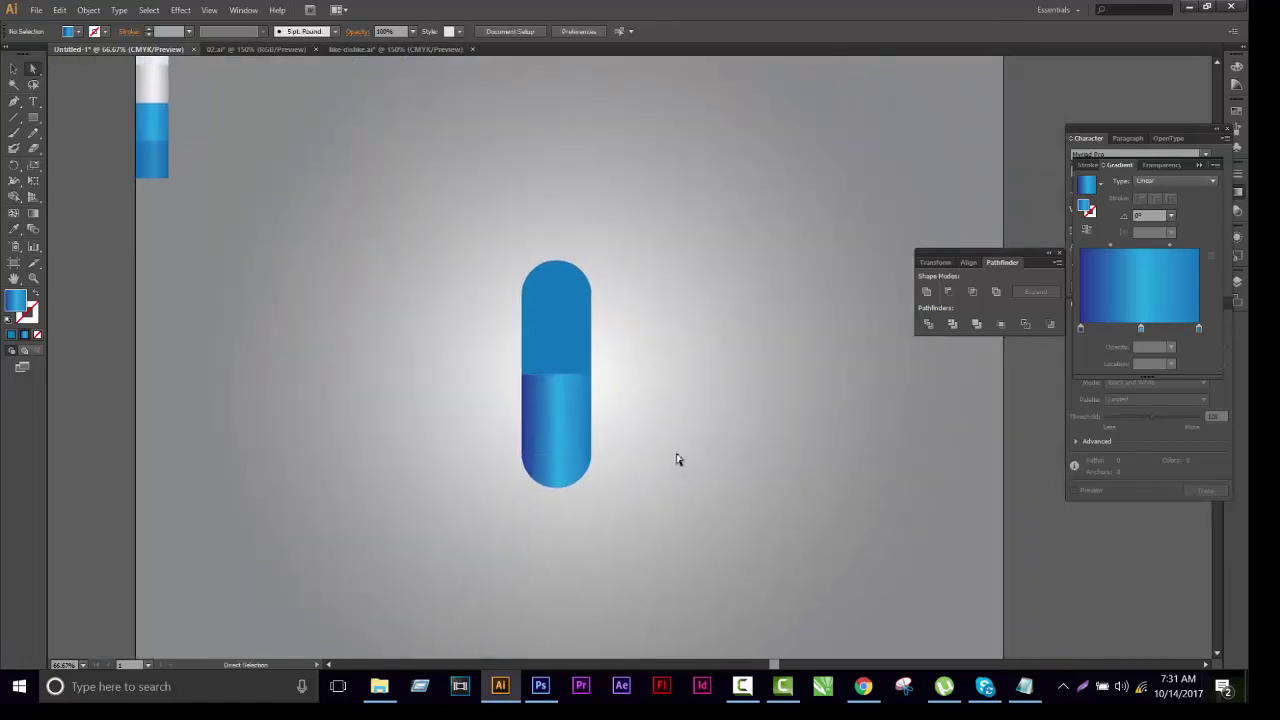
{"action": "left_click", "coordinate": [562, 274]}
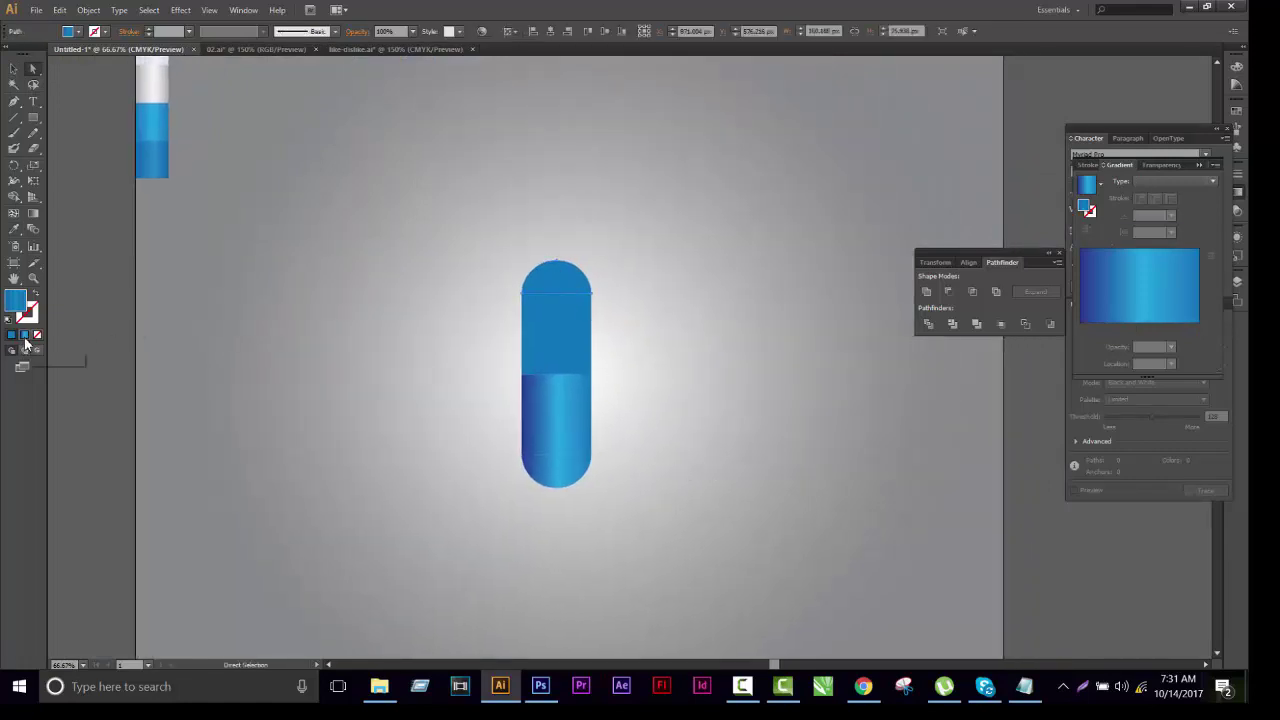
{"action": "key", "text": "i"}
{"action": "left_click", "coordinate": [560, 434]}
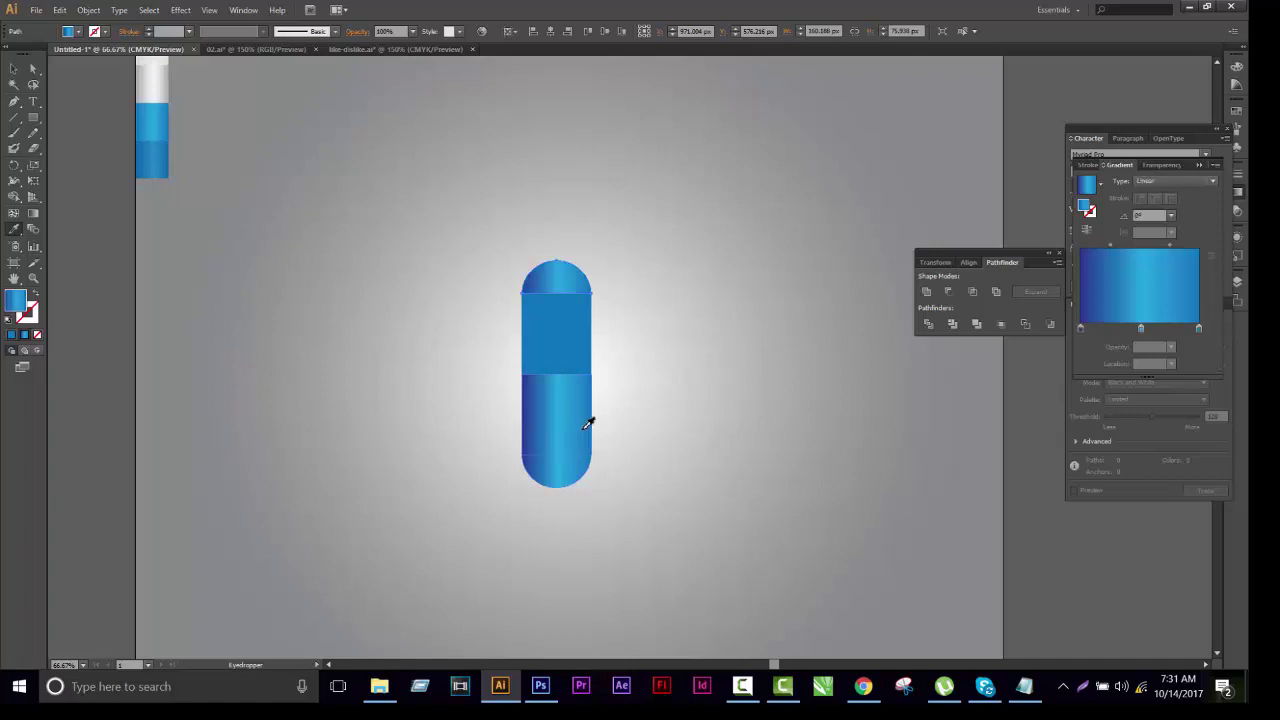
{"action": "key", "text": "ctrl+shift+a"}
{"action": "left_click_drag", "start_coordinate": [748, 422], "coordinate": [724, 422]}
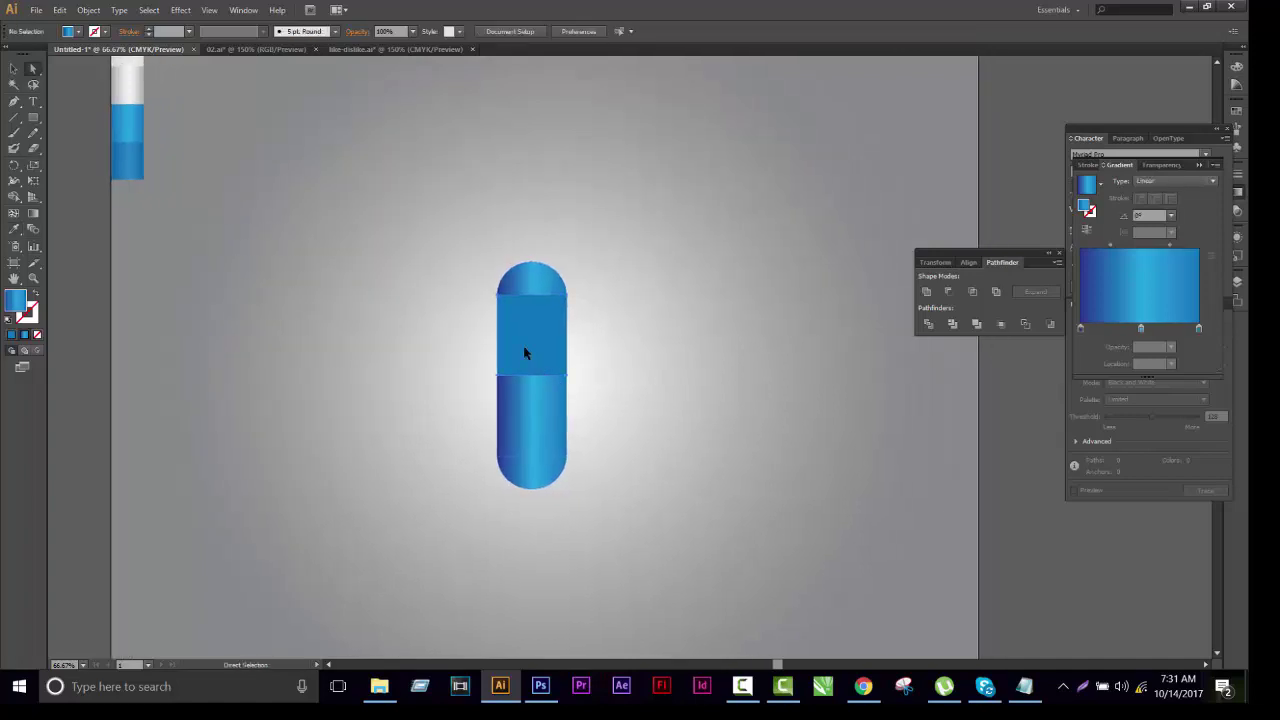
{"action": "left_click", "coordinate": [524, 352]}
{"action": "left_click", "coordinate": [530, 272]}
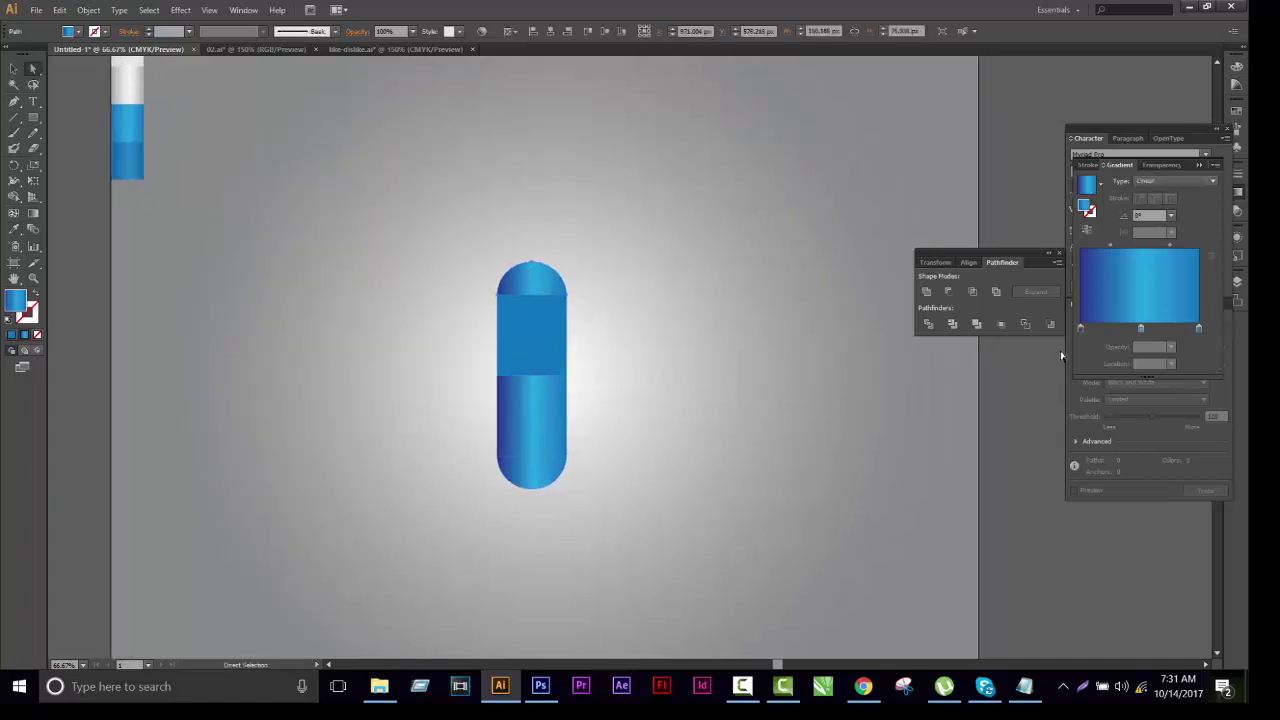
Recolour the top cap's gradient stops light grey, near-white middle, and 50% grey
{"action": "double_click", "coordinate": [1081, 328]}
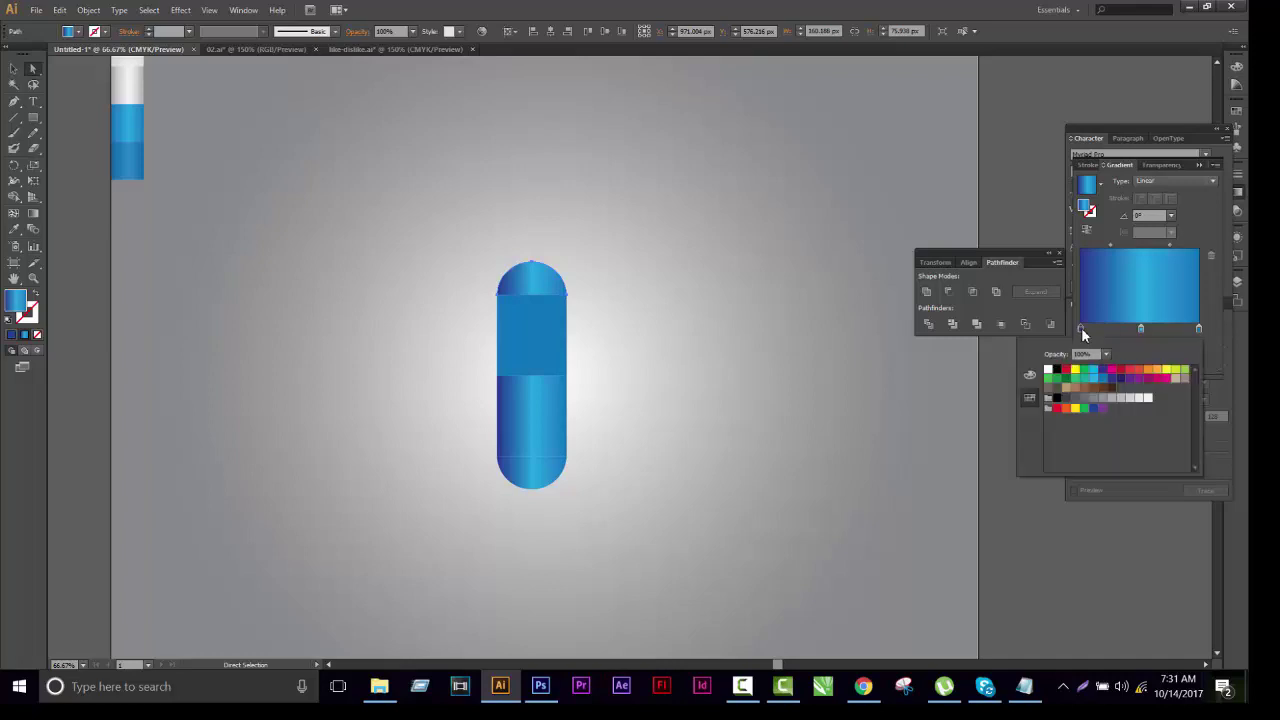
{"action": "left_click", "coordinate": [1121, 399]}
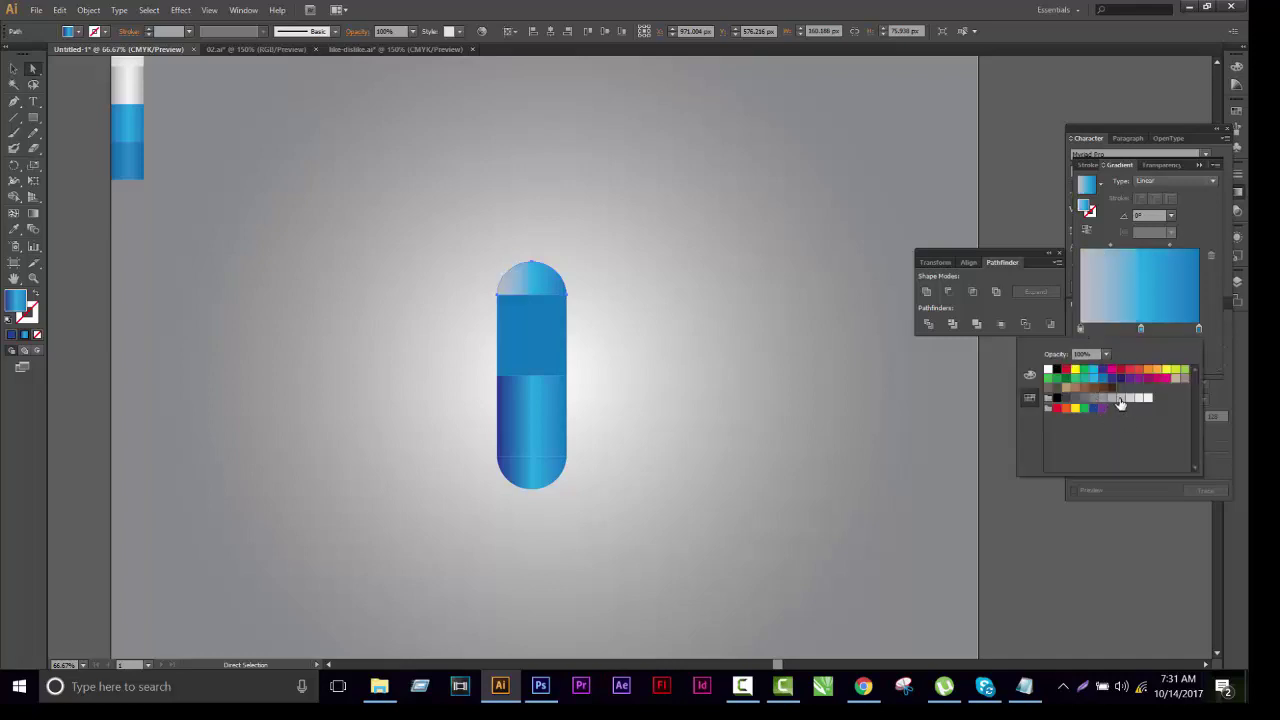
{"action": "double_click", "coordinate": [1200, 328]}
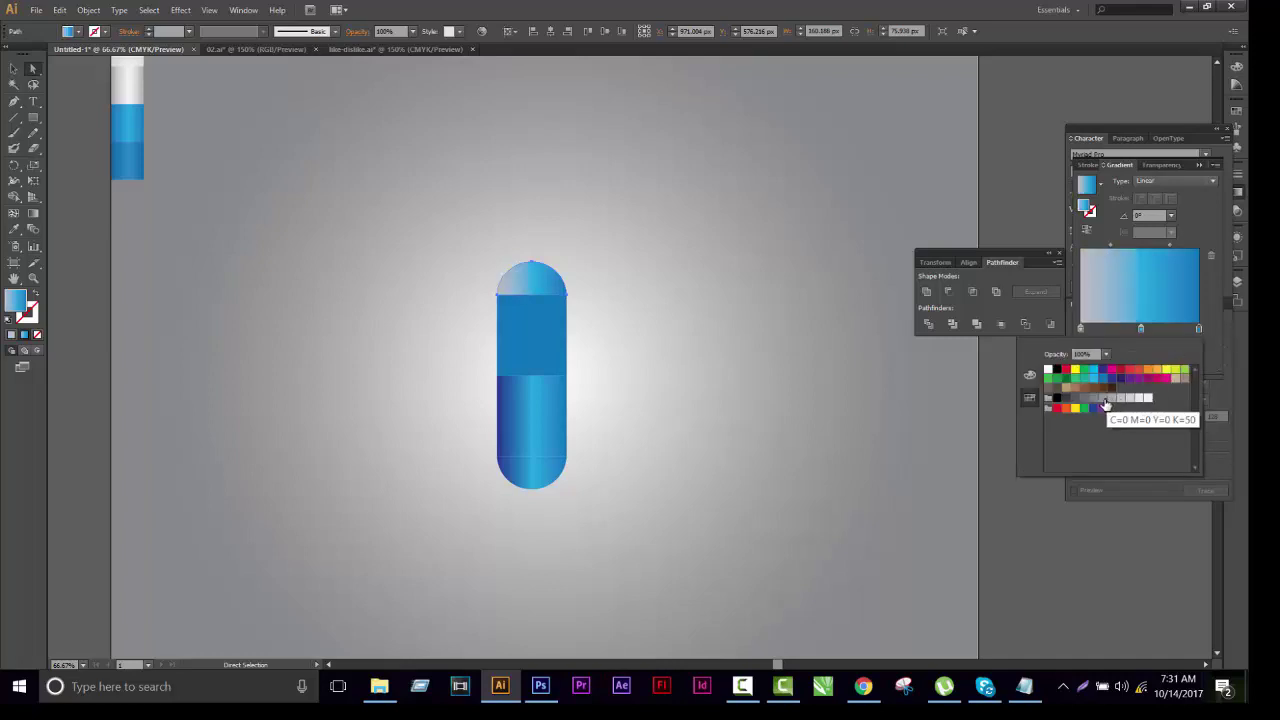
{"action": "left_click", "coordinate": [1111, 399]}
{"action": "left_click", "coordinate": [1141, 328]}
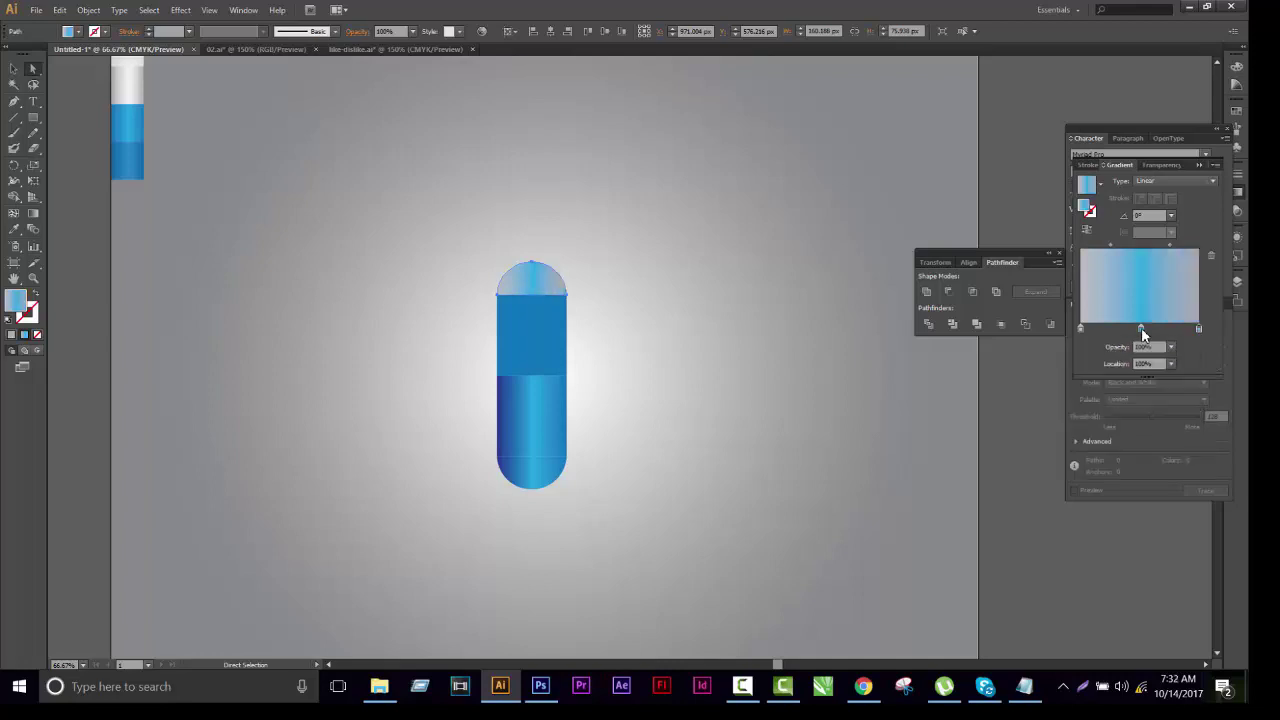
{"action": "double_click", "coordinate": [1141, 328]}
{"action": "left_click", "coordinate": [1141, 399]}
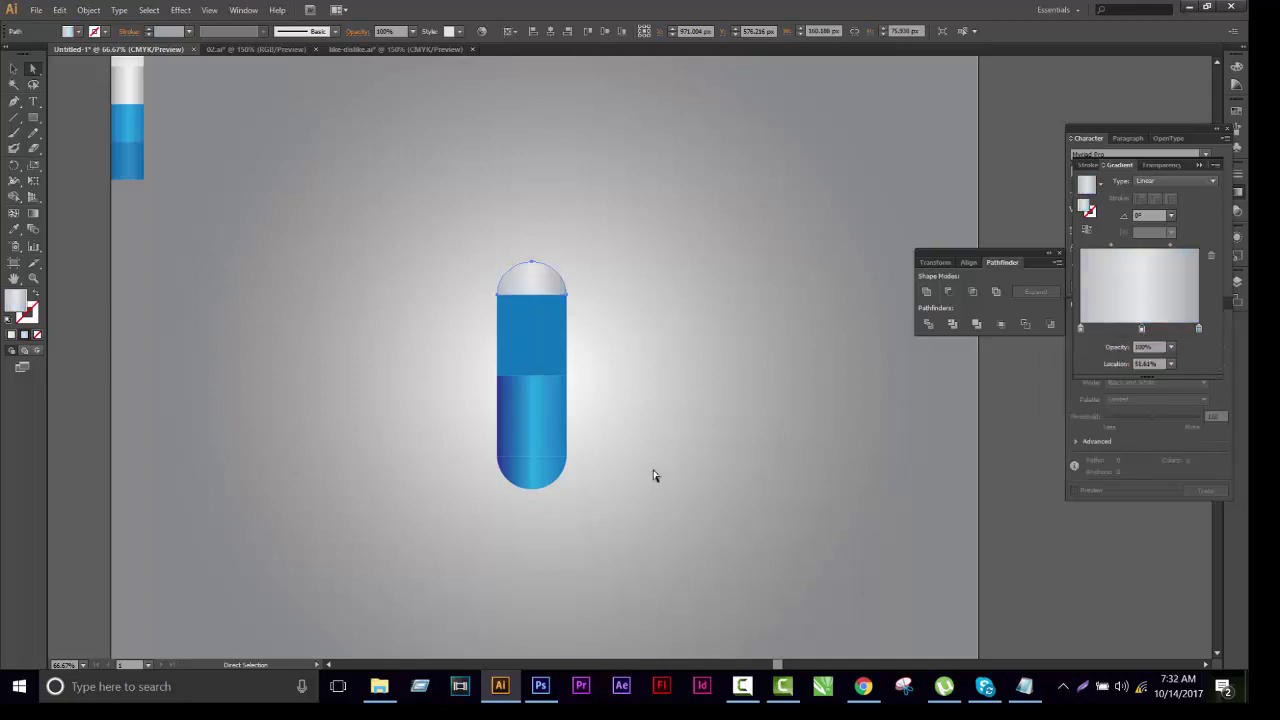
{"action": "left_click", "coordinate": [649, 397]}
Eyedrop the cap's grey gradient onto the middle rectangle and nudge the capsule up
{"action": "left_click", "coordinate": [551, 351]}
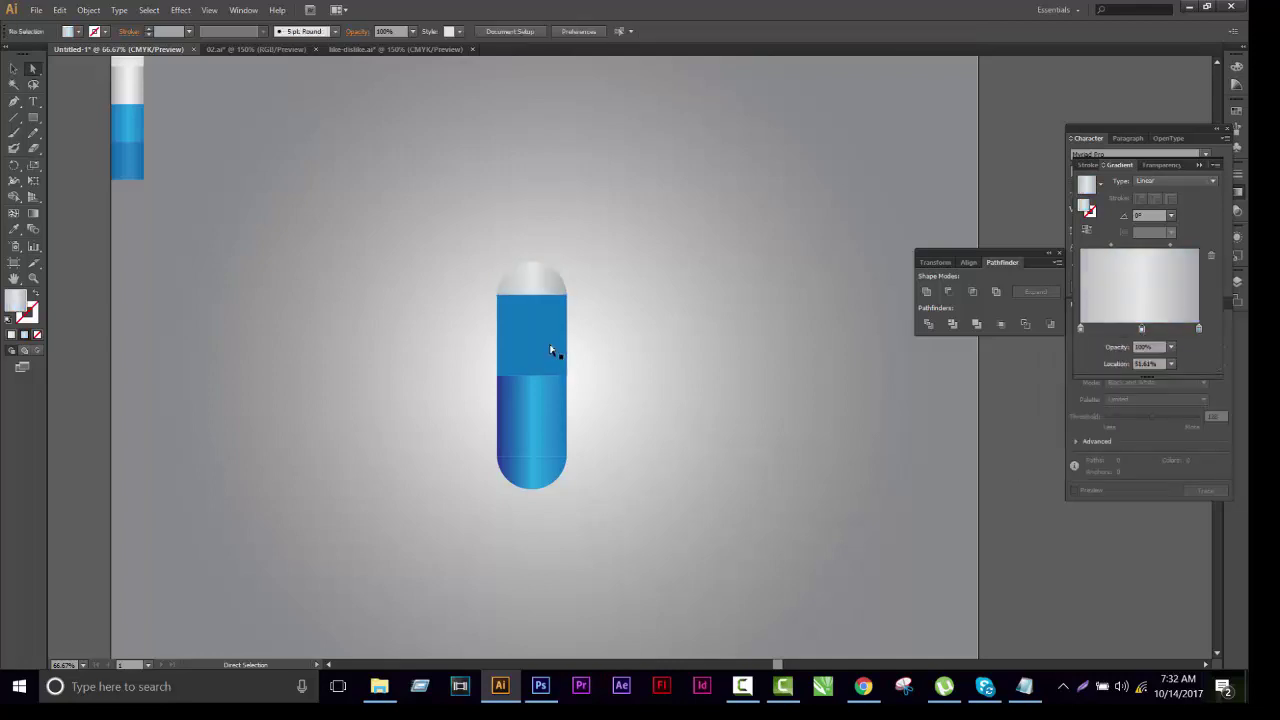
{"action": "key", "text": "i"}
{"action": "left_click", "coordinate": [518, 283]}
{"action": "key", "text": "ctrl+shift+a"}
{"action": "mouse_move", "coordinate": [676, 513]}
{"action": "left_mouse_down"}
{"action": "mouse_move", "coordinate": [716, 495]}
{"action": "mouse_move", "coordinate": [523, 280]}
{"action": "left_mouse_up"}
{"action": "key", "text": "v"}
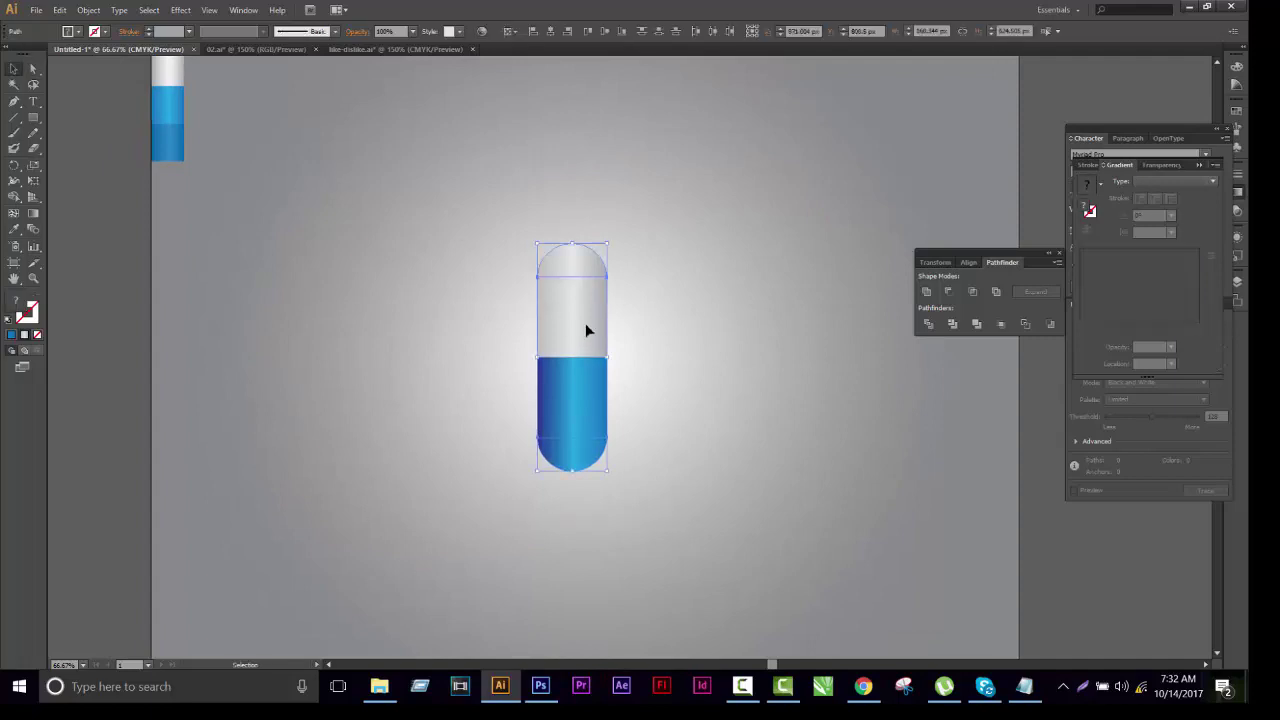
{"action": "key", "text": "shift+Up"}
{"action": "key", "text": "shift+Up"}
{"action": "key", "text": "ctrl+shift+a"}
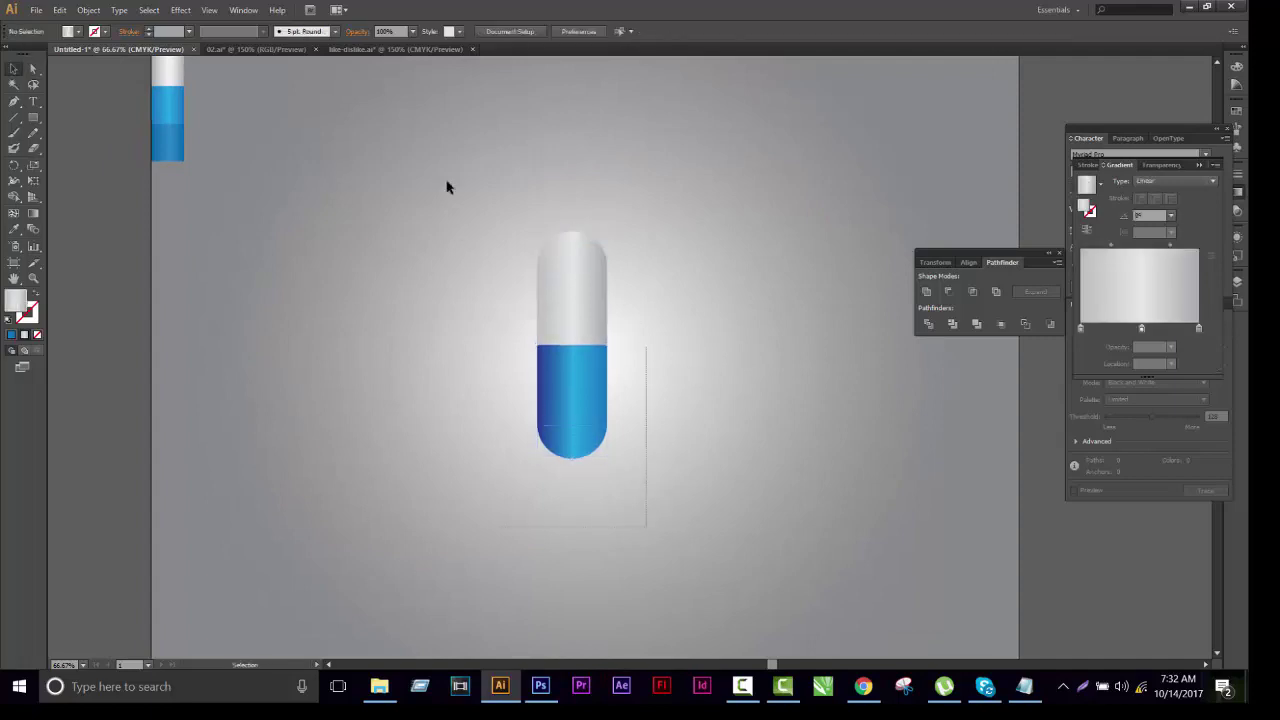
Duplicate the whole capsule and place the copy to the left of the original
{"action": "left_click_drag", "start_coordinate": [650, 477], "coordinate": [446, 186]}
{"action": "left_click_drag", "start_coordinate": [573, 296], "coordinate": [726, 297]}
{"action": "left_click_drag", "start_coordinate": [726, 297], "coordinate": [571, 300]}
{"action": "scroll", "coordinate": [616, 259], "scroll_direction": "up", "scroll_amount": 1}
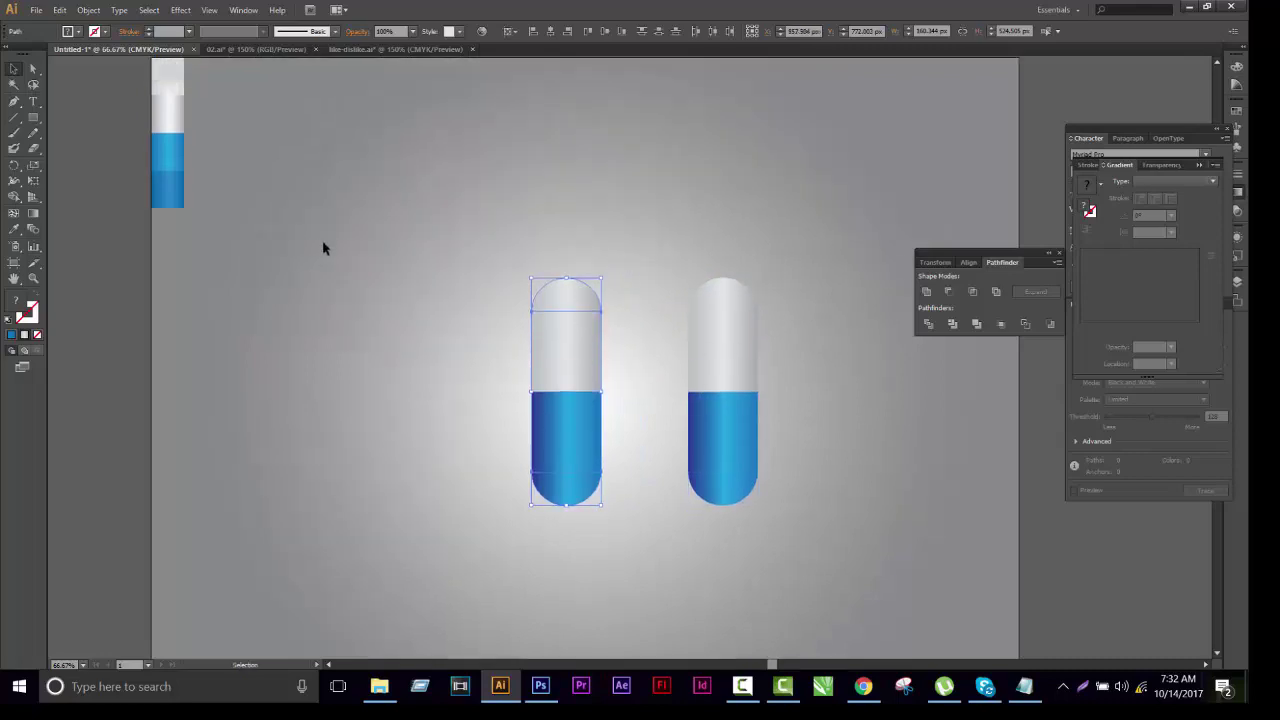
Sample blue gradients onto the left capsule's blue lower half and lower section
{"action": "left_click_drag", "start_coordinate": [606, 548], "coordinate": [542, 476]}
{"action": "key", "text": "i"}
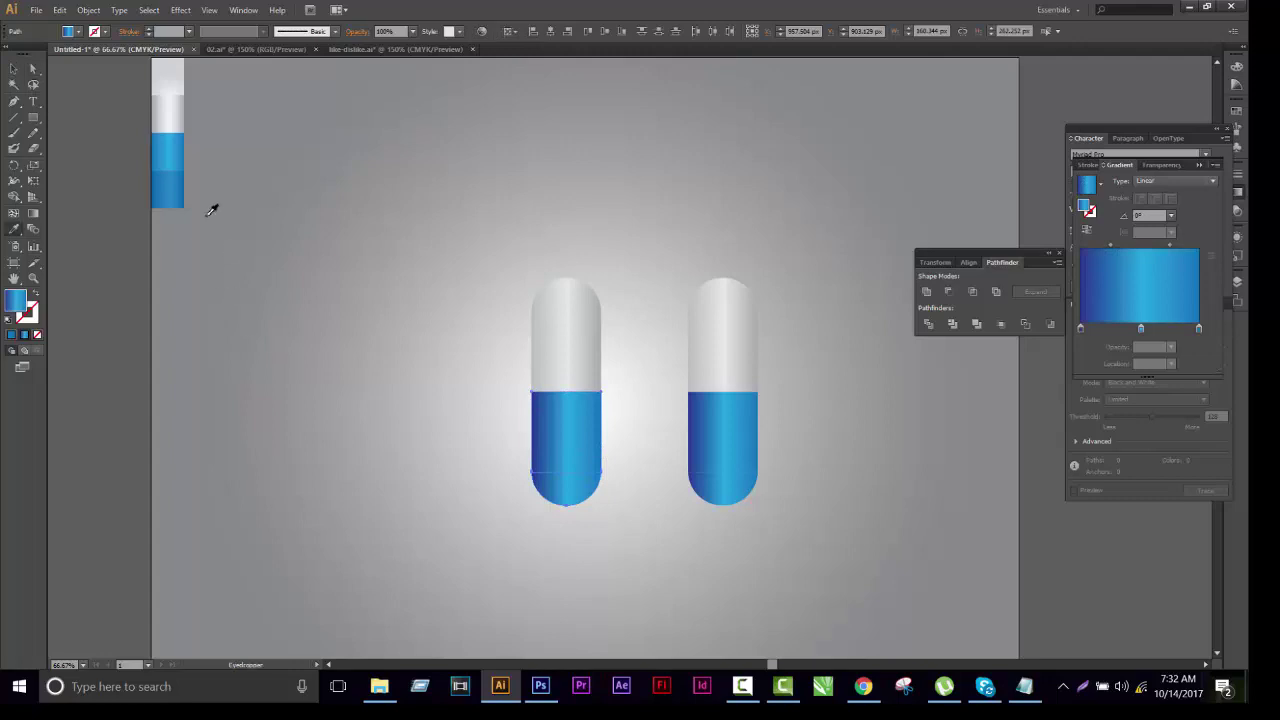
{"action": "left_click", "coordinate": [173, 193]}
{"action": "key", "text": "a"}
{"action": "left_click", "coordinate": [406, 263]}
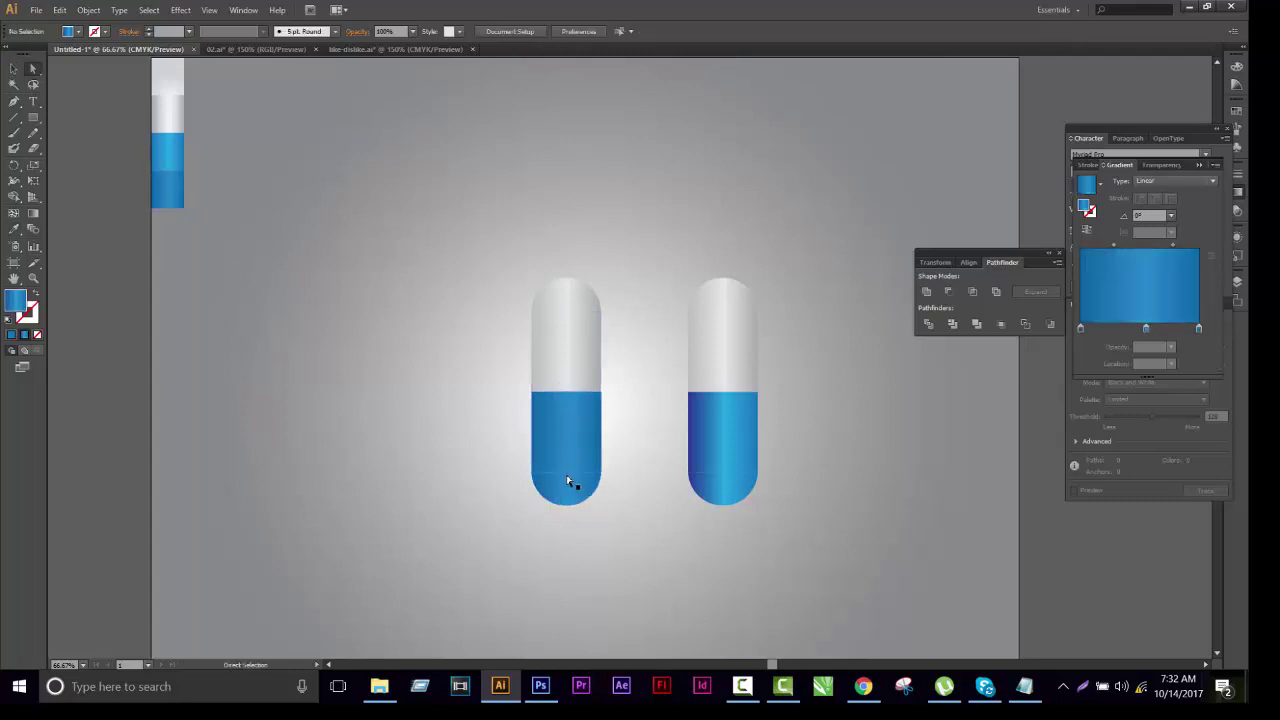
{"action": "left_click", "coordinate": [566, 482]}
{"action": "key", "text": "i"}
{"action": "left_click", "coordinate": [171, 142]}
{"action": "key", "text": "a"}
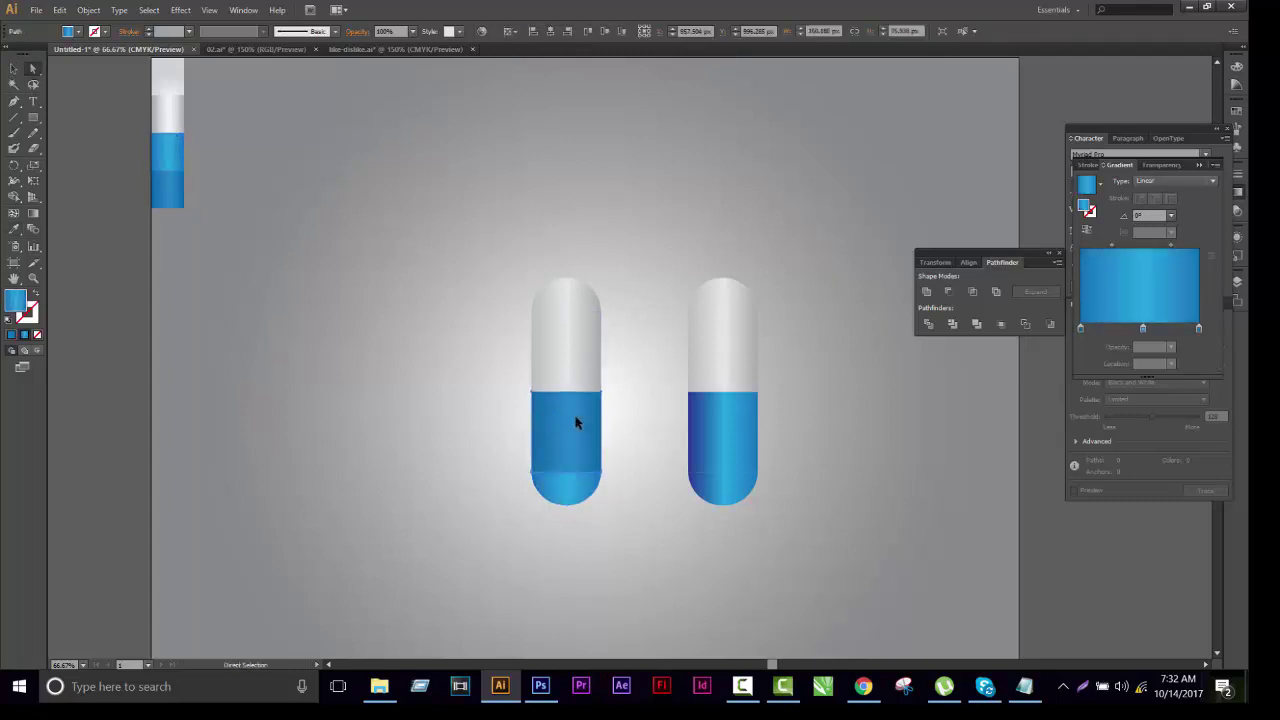
Give another blue section of the left capsule the lighter blue gradient, restoring any grey section
{"action": "left_click", "coordinate": [575, 422]}
{"action": "key", "text": "i"}
{"action": "left_click", "coordinate": [176, 155]}
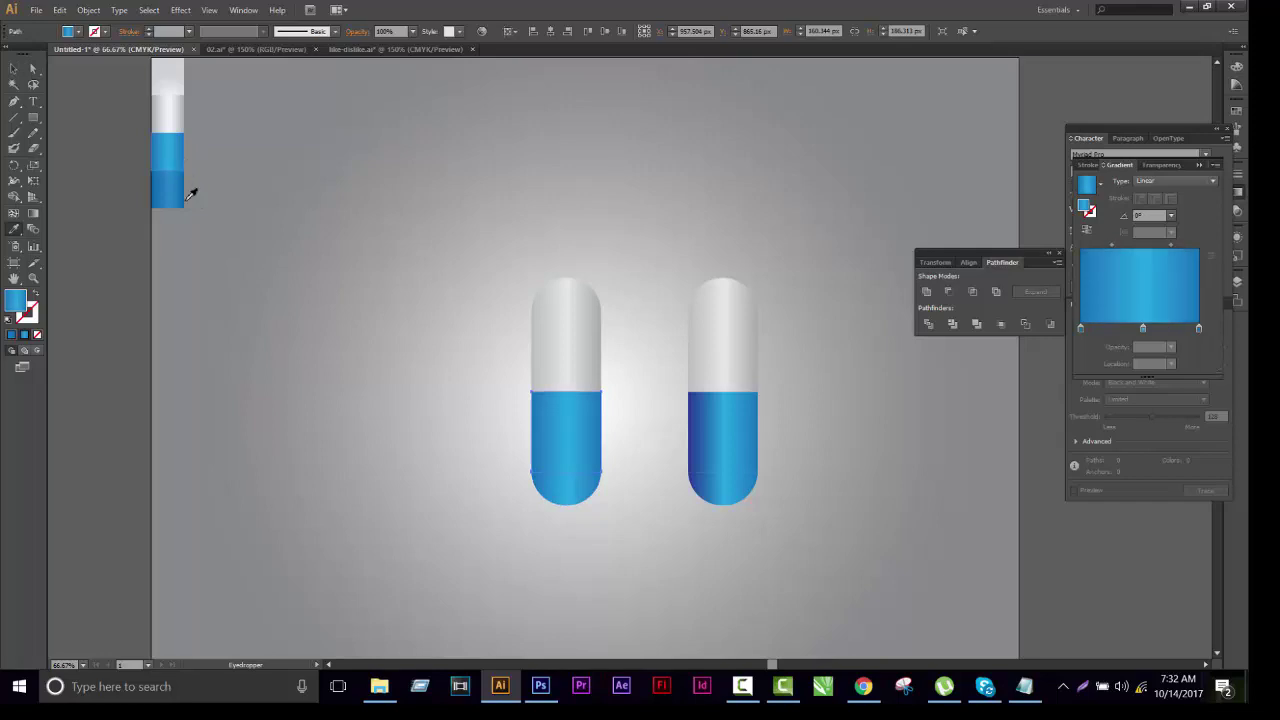
{"action": "left_click", "coordinate": [586, 557]}
{"action": "left_click", "coordinate": [578, 480]}
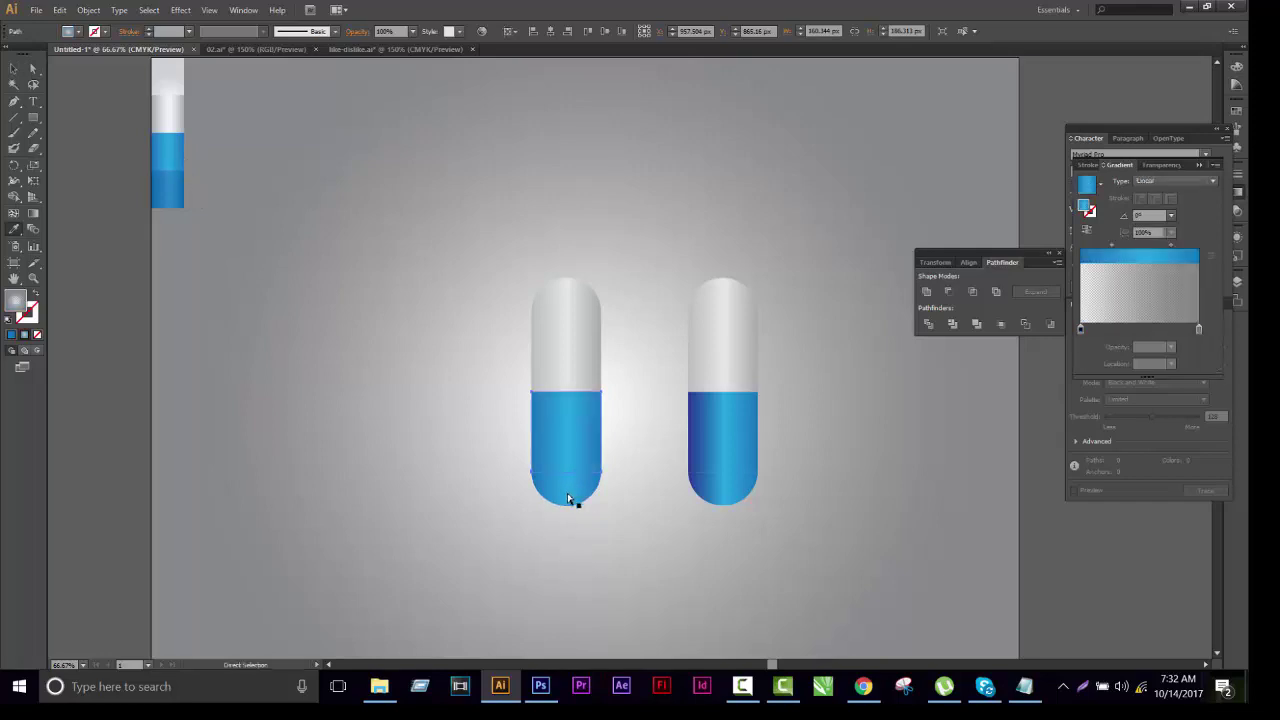
{"action": "key", "text": "a"}
Sample a grey gradient onto the left capsule's upper section and a radial gradient onto its dome
{"action": "left_click", "coordinate": [580, 360]}
{"action": "key", "text": "i"}
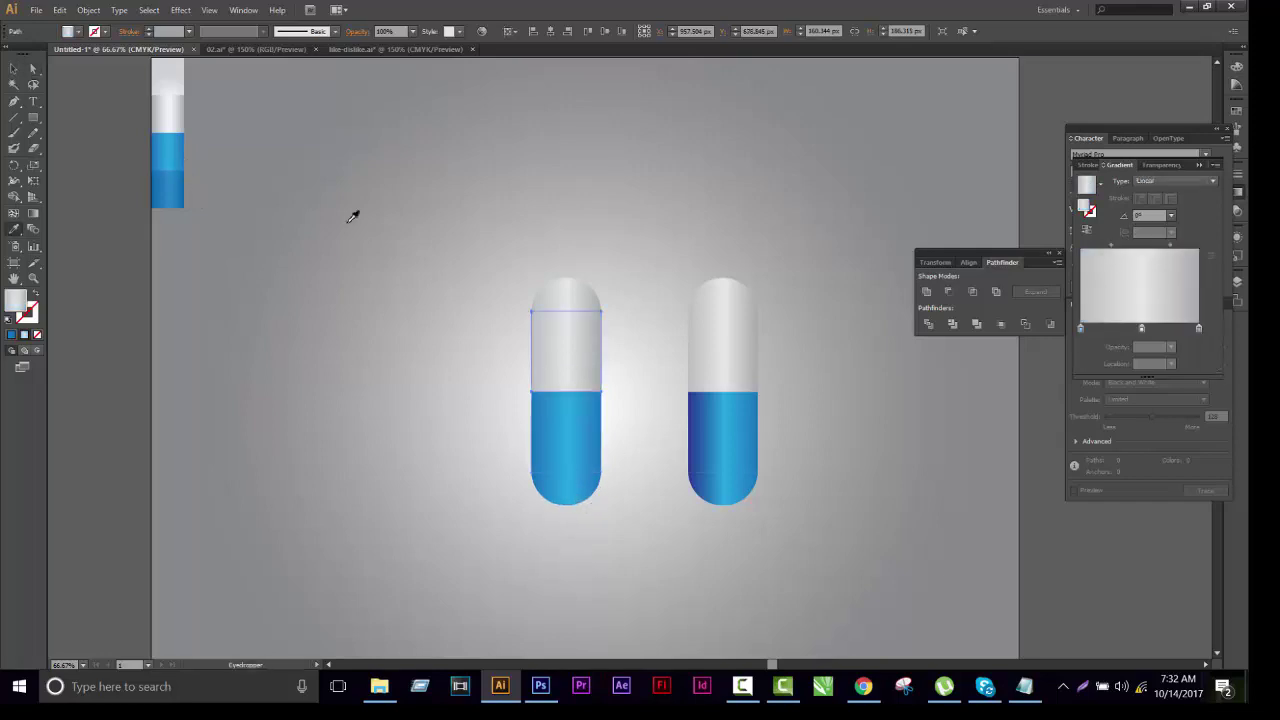
{"action": "left_click", "coordinate": [181, 116]}
{"action": "key", "text": "a"}
{"action": "key", "text": "i"}
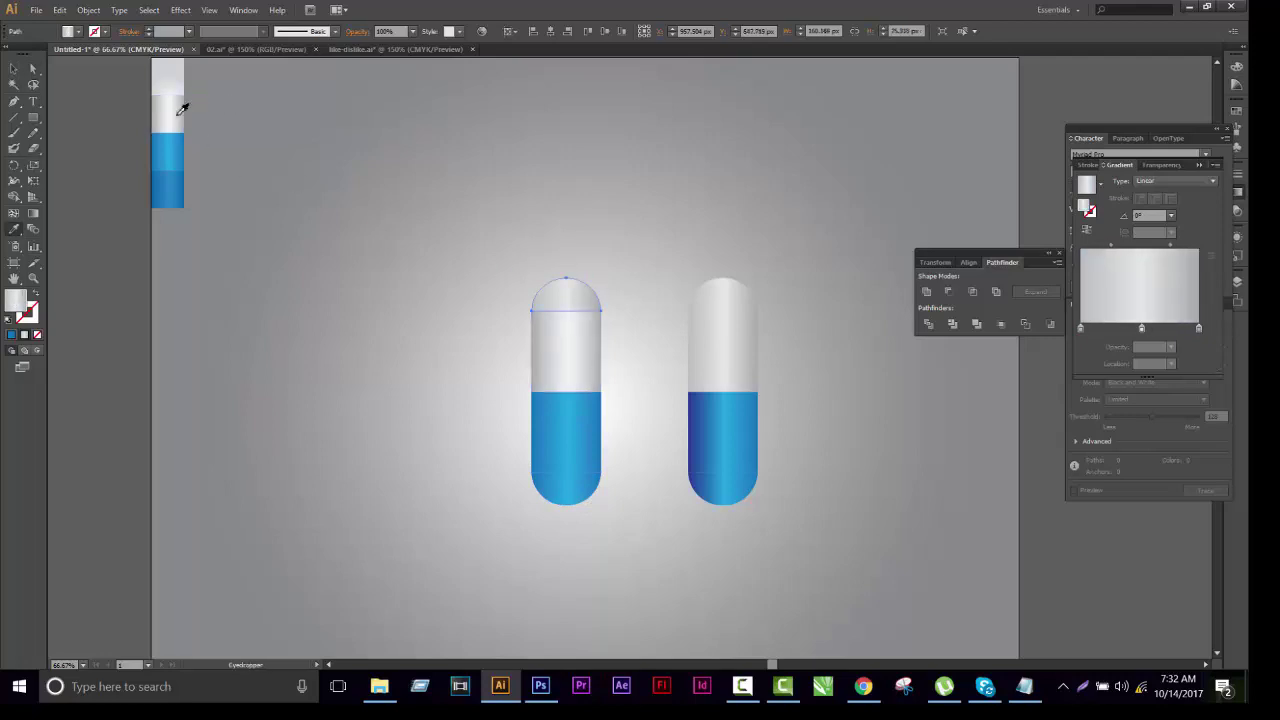
{"action": "left_click", "coordinate": [168, 78]}
{"action": "key", "text": "a"}
{"action": "left_click", "coordinate": [613, 211]}
Apply the lighter blue gradient to the left capsule's bottom section, then clear the selection
{"action": "left_click_drag", "start_coordinate": [649, 270], "coordinate": [528, 228]}
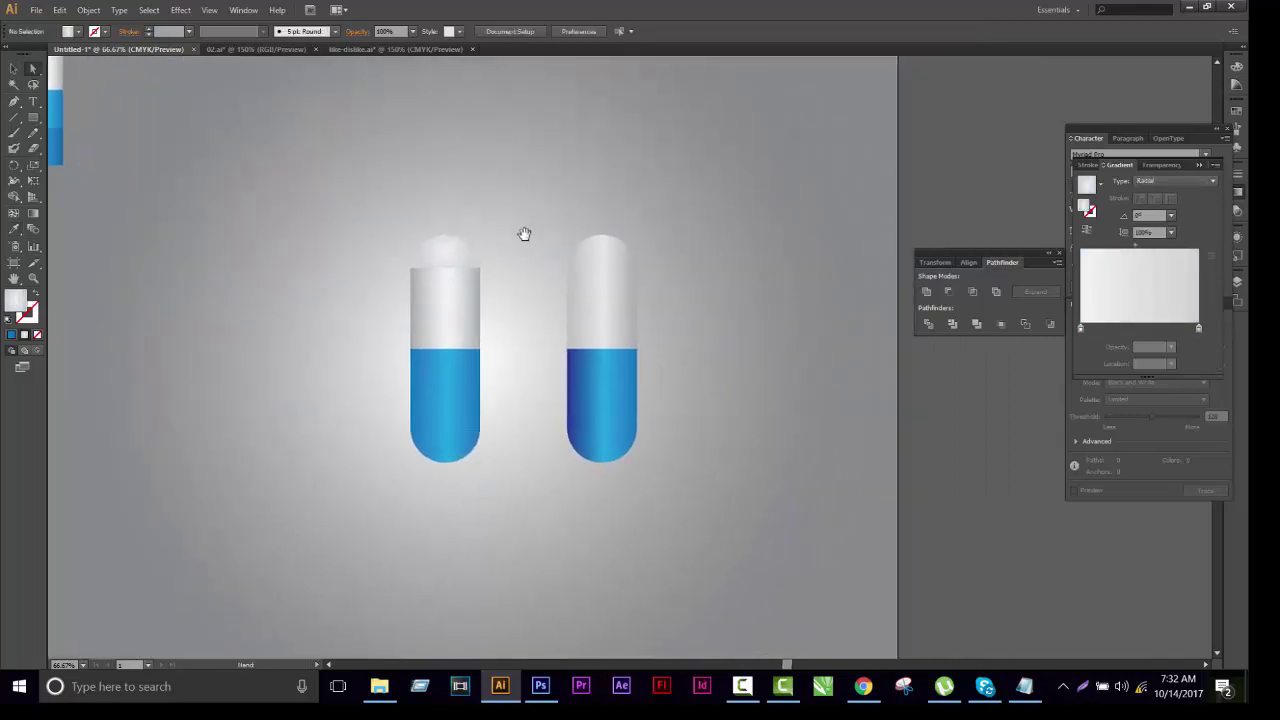
{"action": "left_click", "coordinate": [445, 454]}
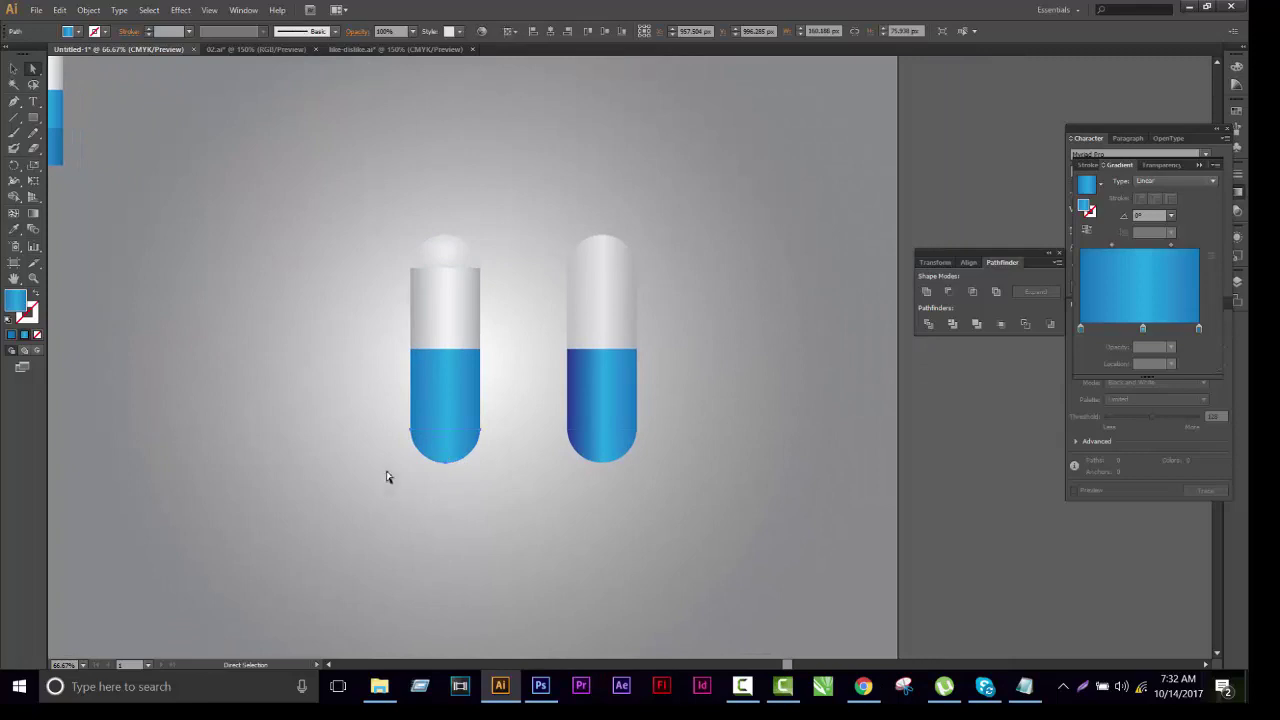
{"action": "key", "text": "i"}
{"action": "left_click", "coordinate": [66, 140]}
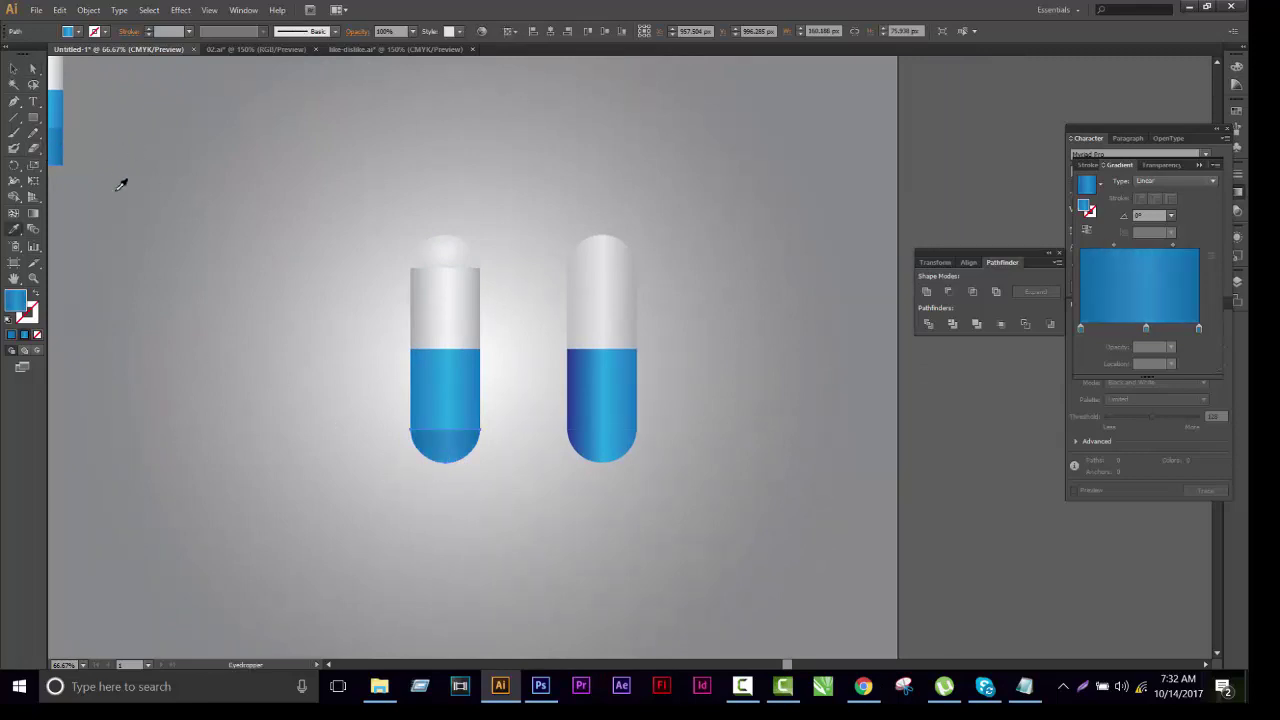
{"action": "key", "text": "a"}
{"action": "left_click", "coordinate": [329, 314]}
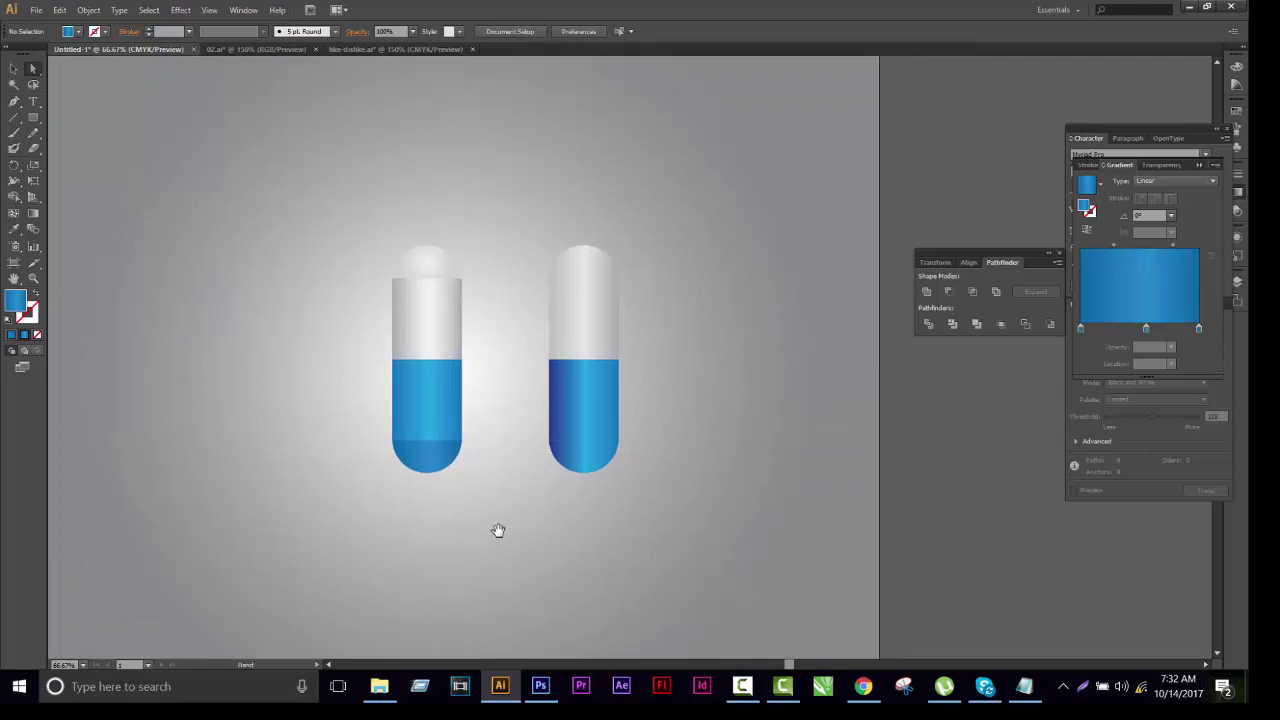
Select the whole right capsule and move it closer to the left one
{"action": "mouse_move", "coordinate": [500, 531]}
{"action": "left_mouse_down"}
{"action": "mouse_move", "coordinate": [629, 548]}
{"action": "mouse_move", "coordinate": [449, 243]}
{"action": "left_mouse_up"}
{"action": "left_click_drag", "start_coordinate": [812, 534], "coordinate": [741, 511]}
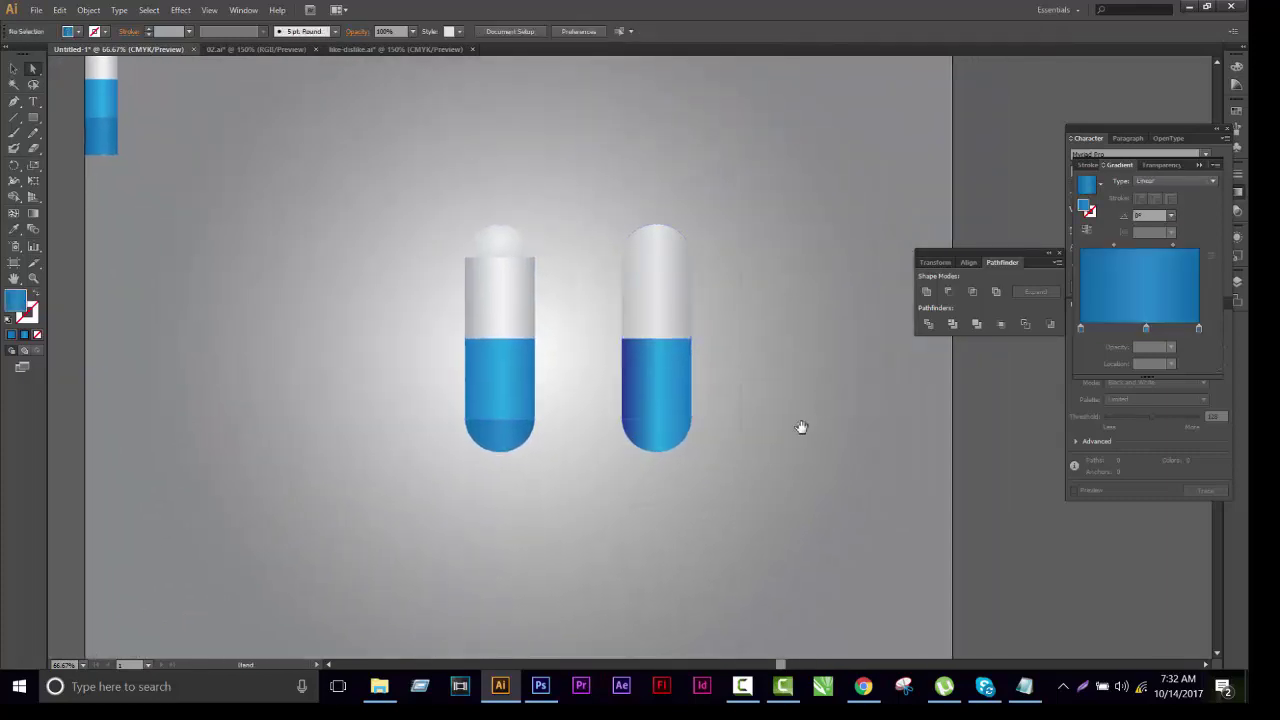
{"action": "left_click_drag", "start_coordinate": [800, 426], "coordinate": [753, 410]}
{"action": "left_click_drag", "start_coordinate": [664, 470], "coordinate": [532, 193]}
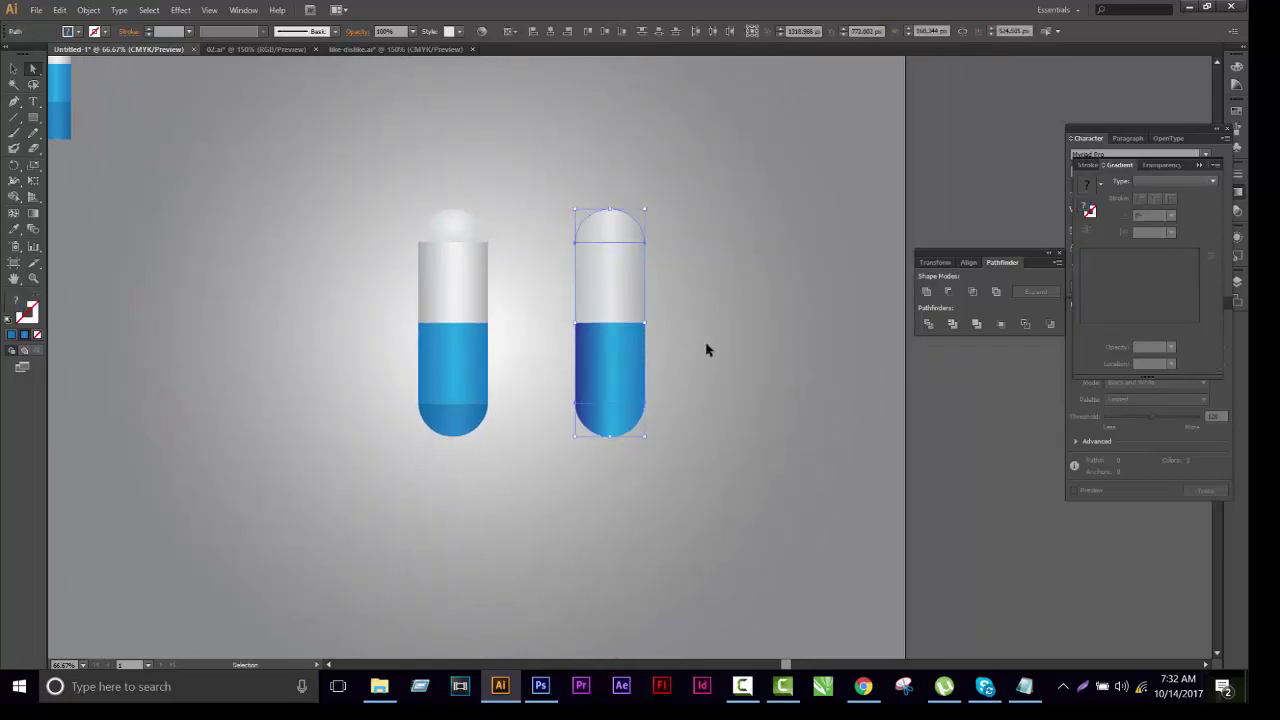
{"action": "left_click_drag", "start_coordinate": [651, 371], "coordinate": [842, 318]}
{"action": "left_click_drag", "start_coordinate": [749, 251], "coordinate": [698, 259]}
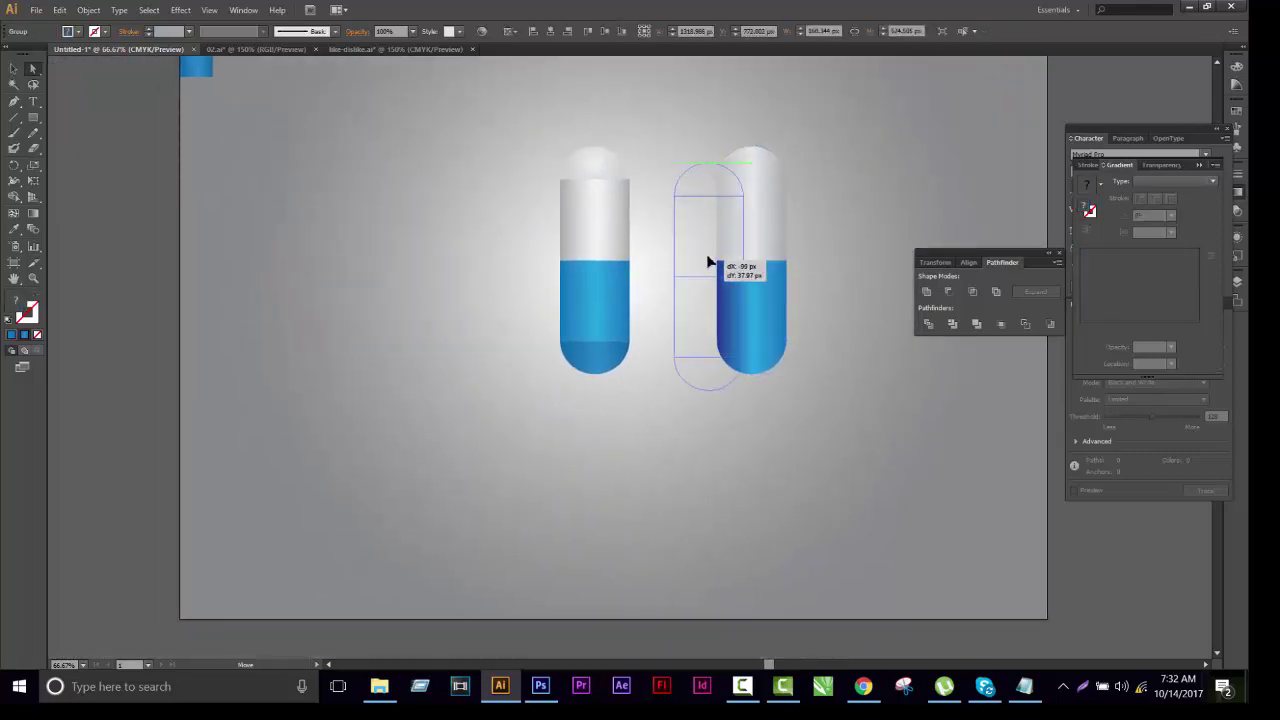
Select both capsules and centre them horizontally and vertically on the artboard
{"action": "left_click_drag", "start_coordinate": [648, 431], "coordinate": [514, 126]}
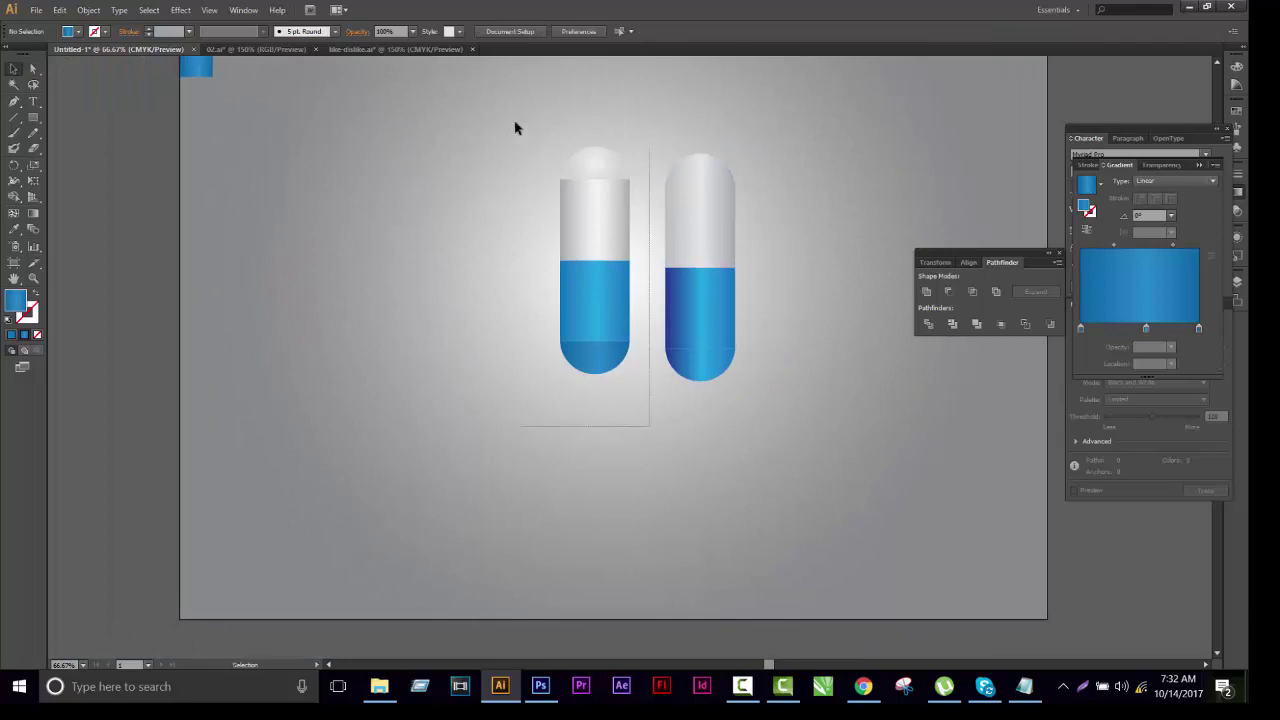
{"action": "left_click", "coordinate": [700, 371], "text": "shift"}
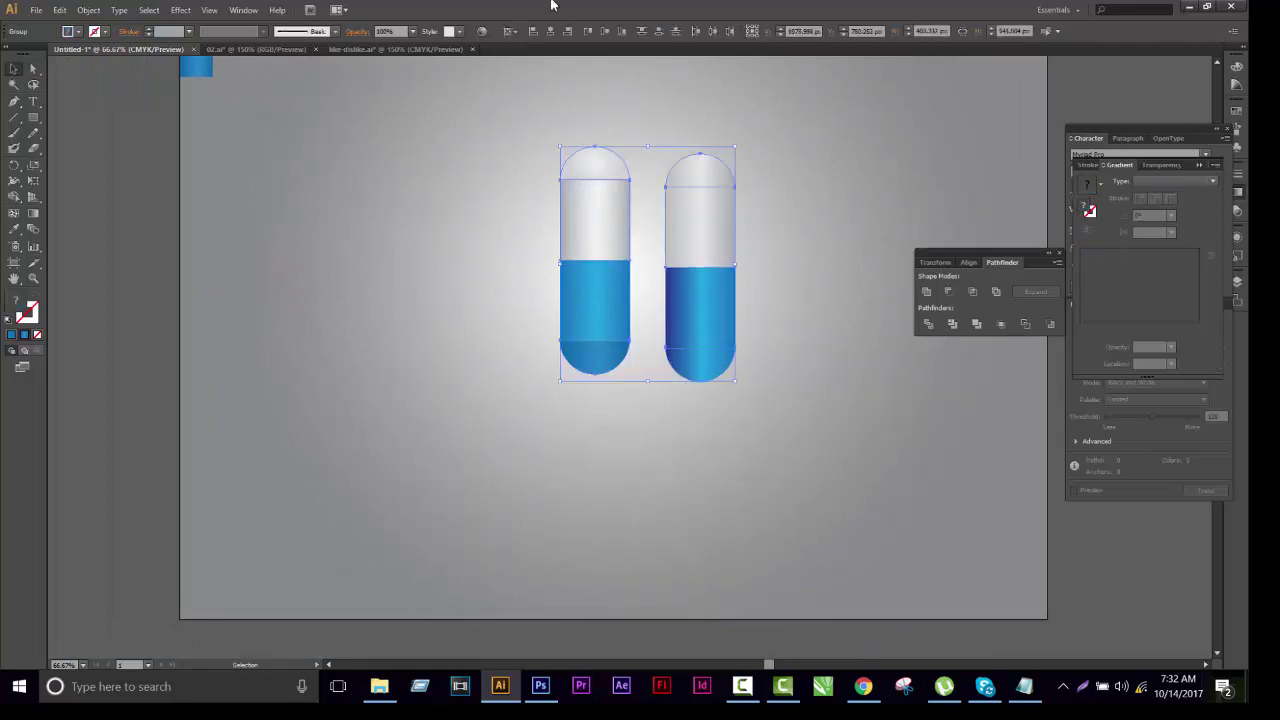
{"action": "left_click", "coordinate": [553, 32]}
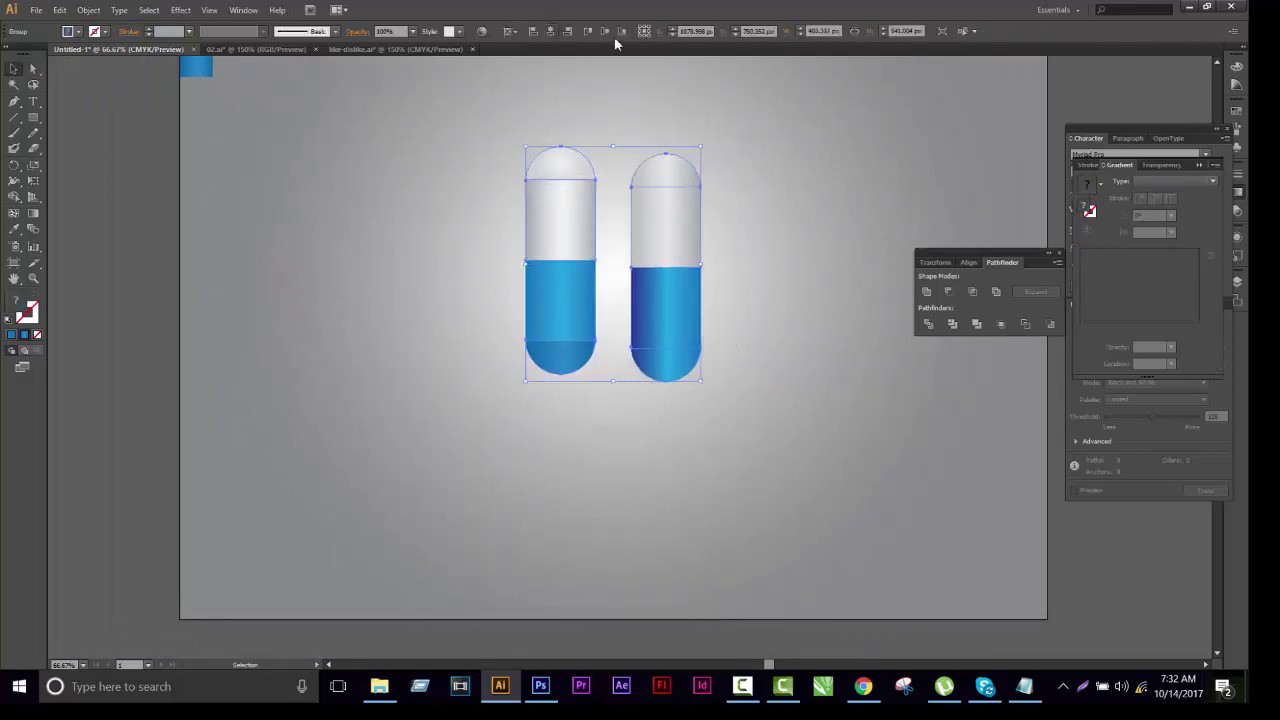
{"action": "left_click", "coordinate": [605, 31]}
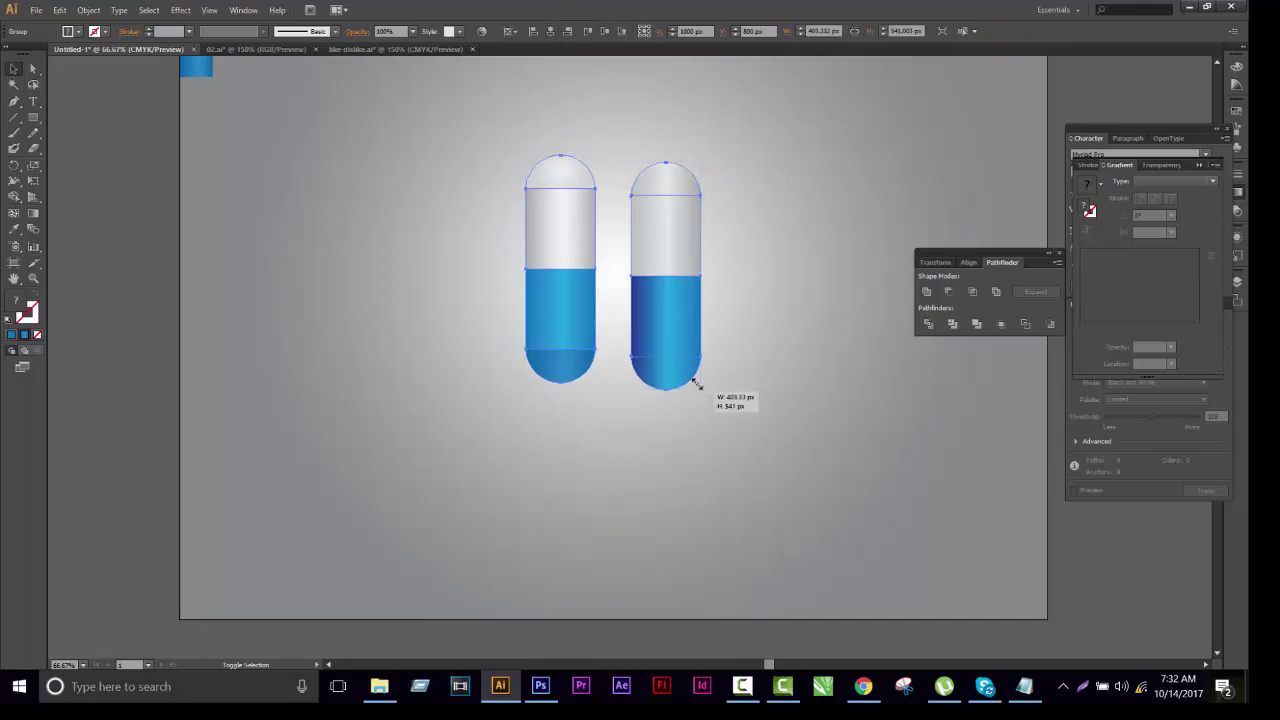
{"action": "left_click", "coordinate": [730, 370]}
Zoom to the capsule tops and direct-select the left capsule's top dome, then zoom back out
{"action": "scroll", "coordinate": [751, 340], "scroll_direction": "down", "scroll_amount": 2, "text": "alt"}
{"action": "scroll", "coordinate": [740, 350], "scroll_direction": "up", "scroll_amount": 2, "text": "alt"}
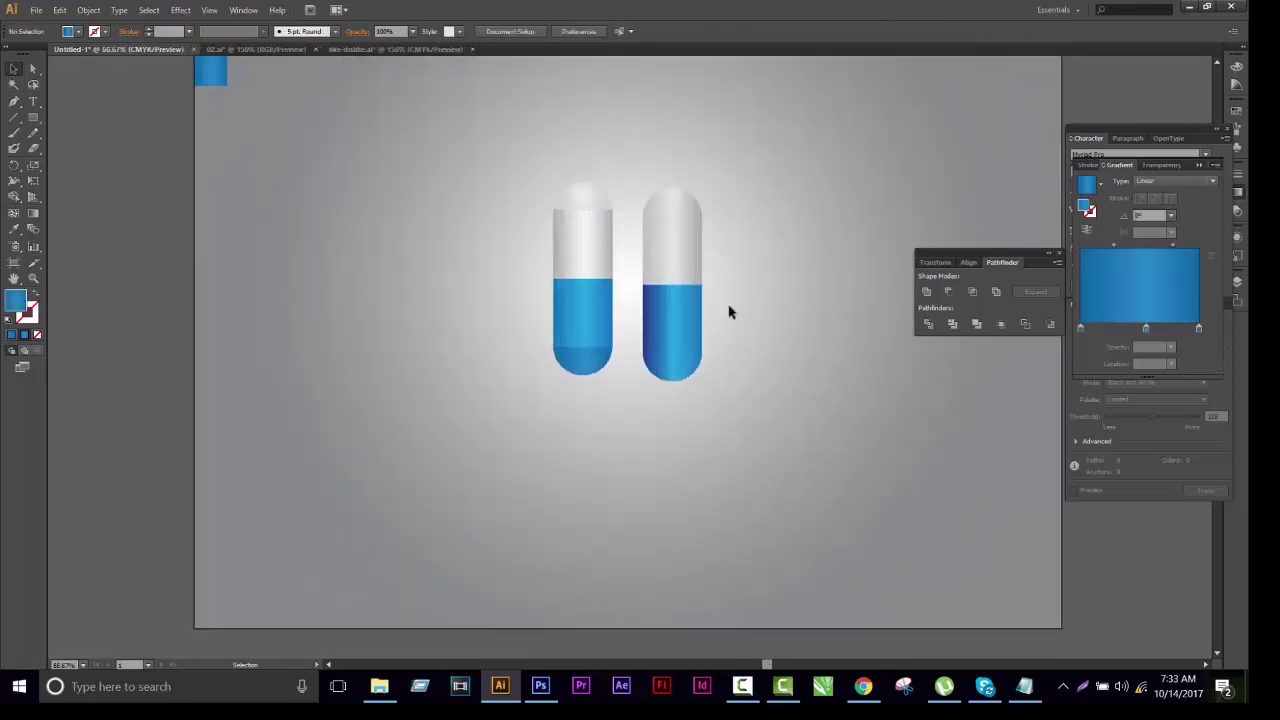
{"action": "scroll", "coordinate": [614, 243], "scroll_direction": "up", "scroll_amount": 1, "text": "alt"}
{"action": "scroll", "coordinate": [614, 243], "scroll_direction": "up", "scroll_amount": 1, "text": "alt"}
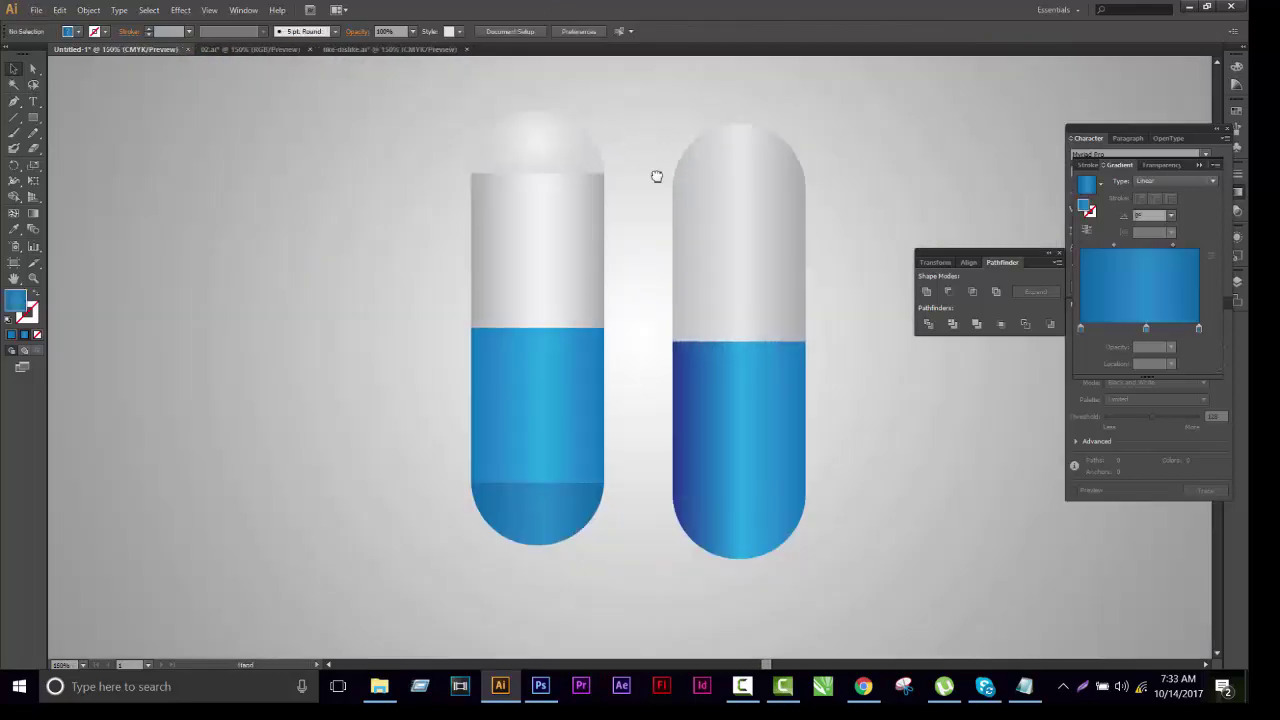
{"action": "left_click_drag", "start_coordinate": [656, 176], "coordinate": [651, 286]}
{"action": "key", "text": "a"}
{"action": "left_click", "coordinate": [551, 253]}
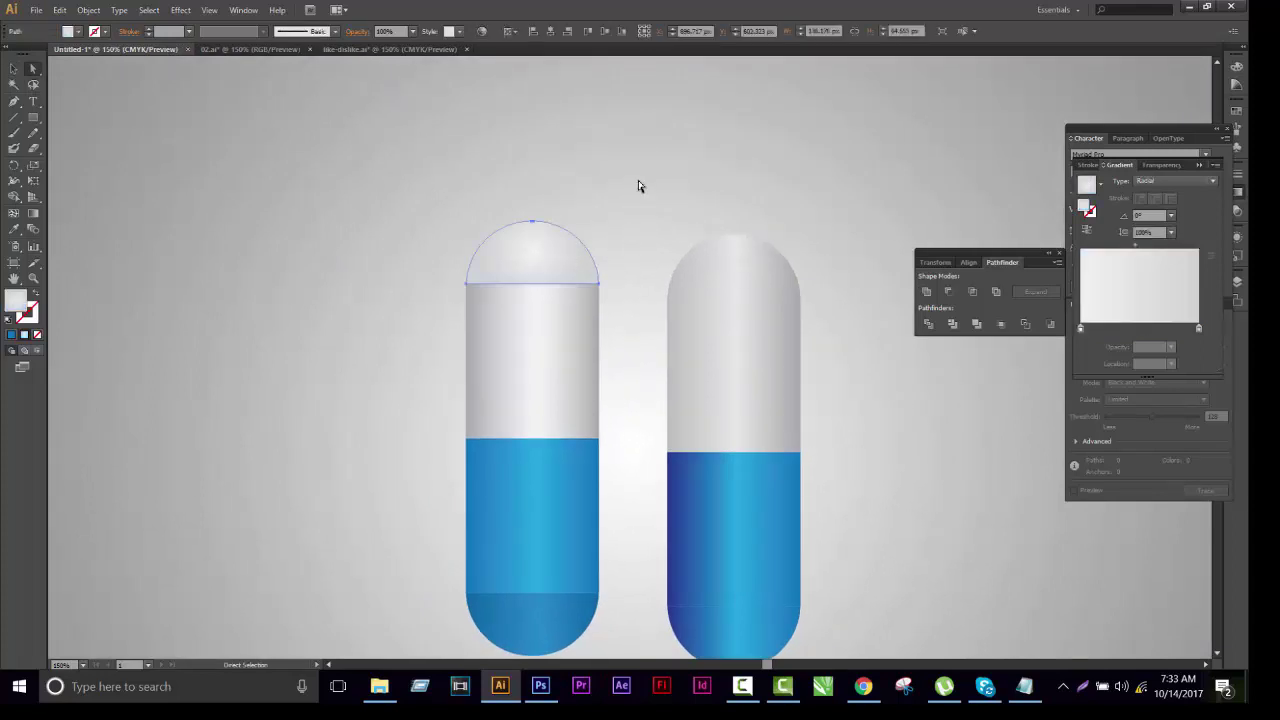
{"action": "left_click", "coordinate": [638, 186]}
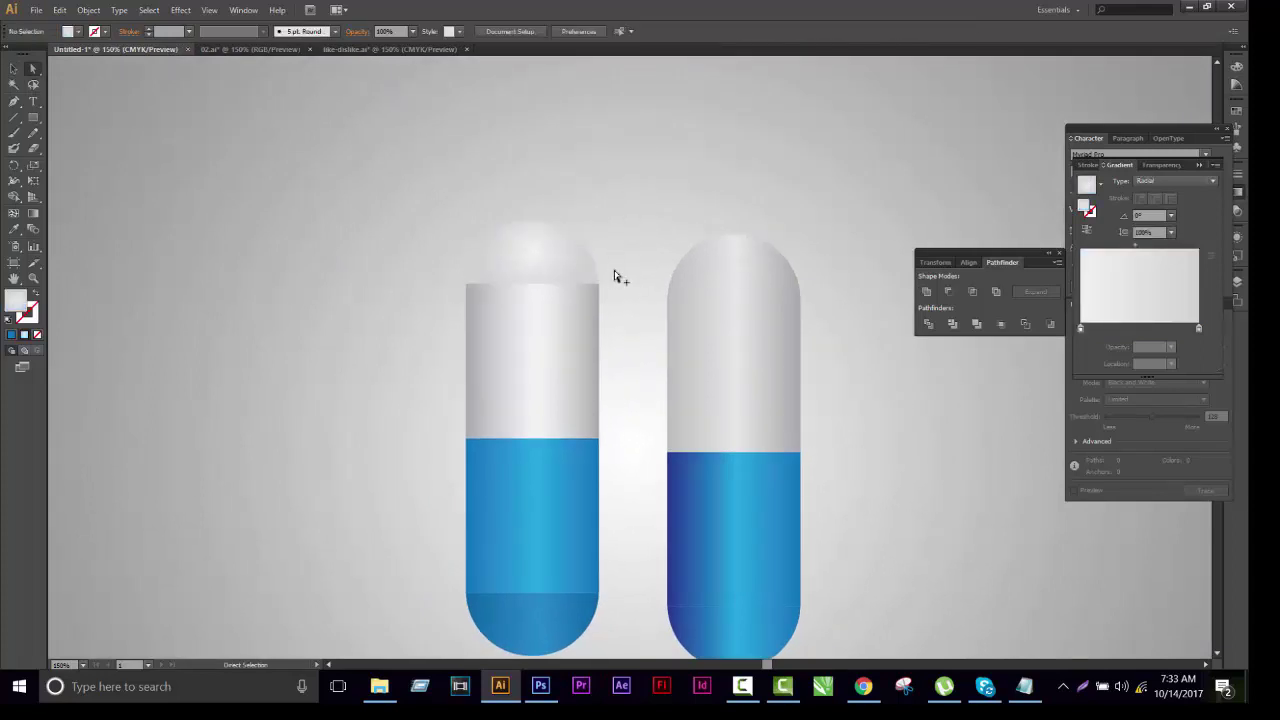
{"action": "scroll", "coordinate": [640, 300], "scroll_direction": "down", "scroll_amount": 3, "text": "alt"}
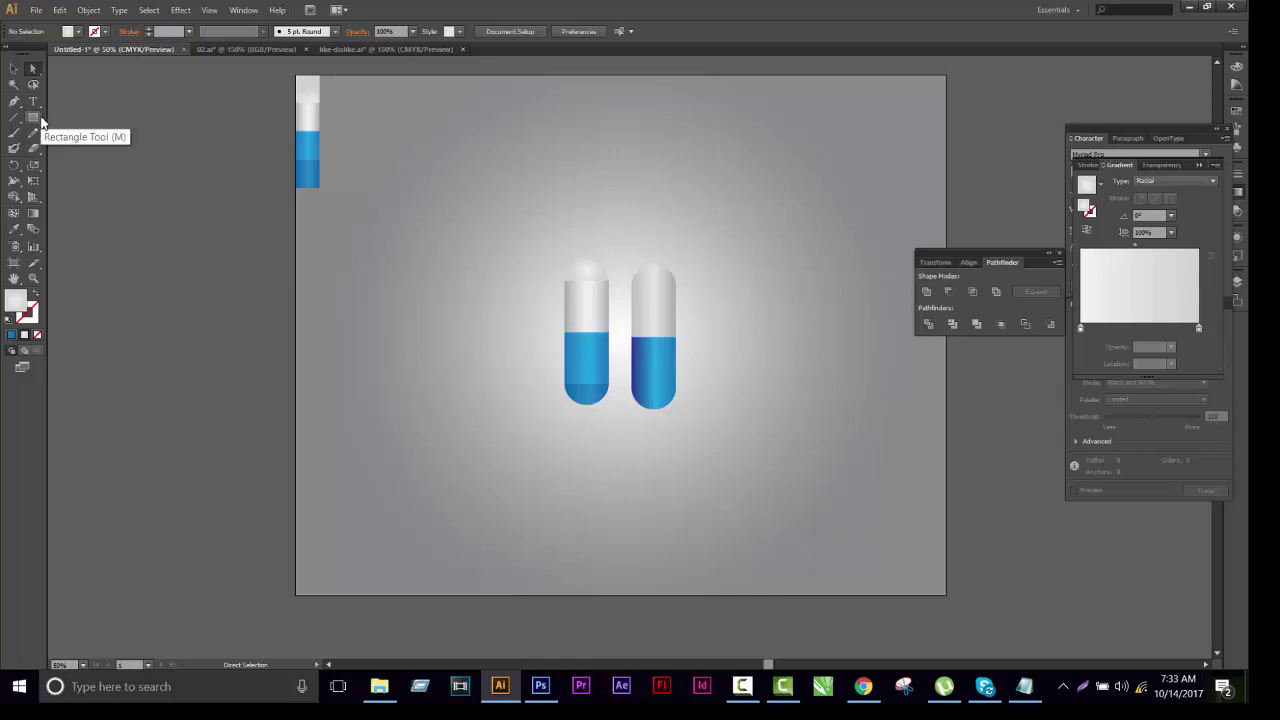
Type the 72 pt note "ami color gulo link a dea rakbo sokola downlod kora lan" near the artboard top
{"action": "key", "text": "t"}
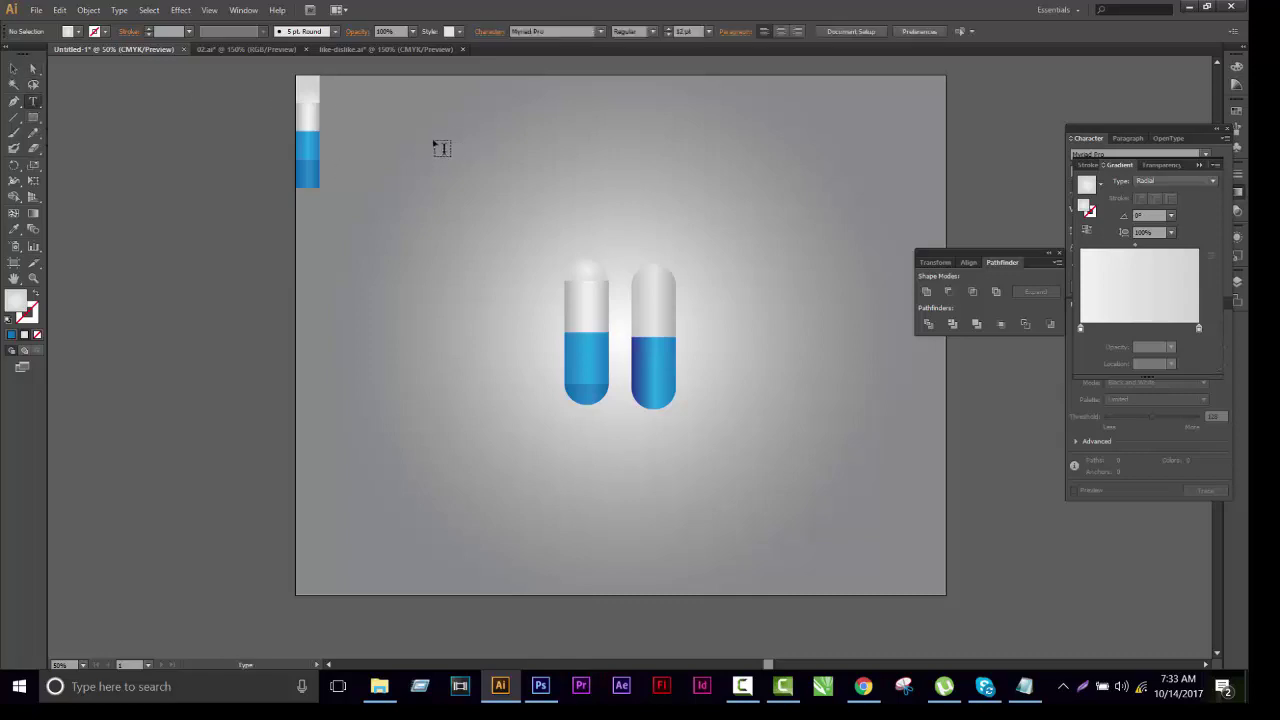
{"action": "left_click", "coordinate": [441, 148]}
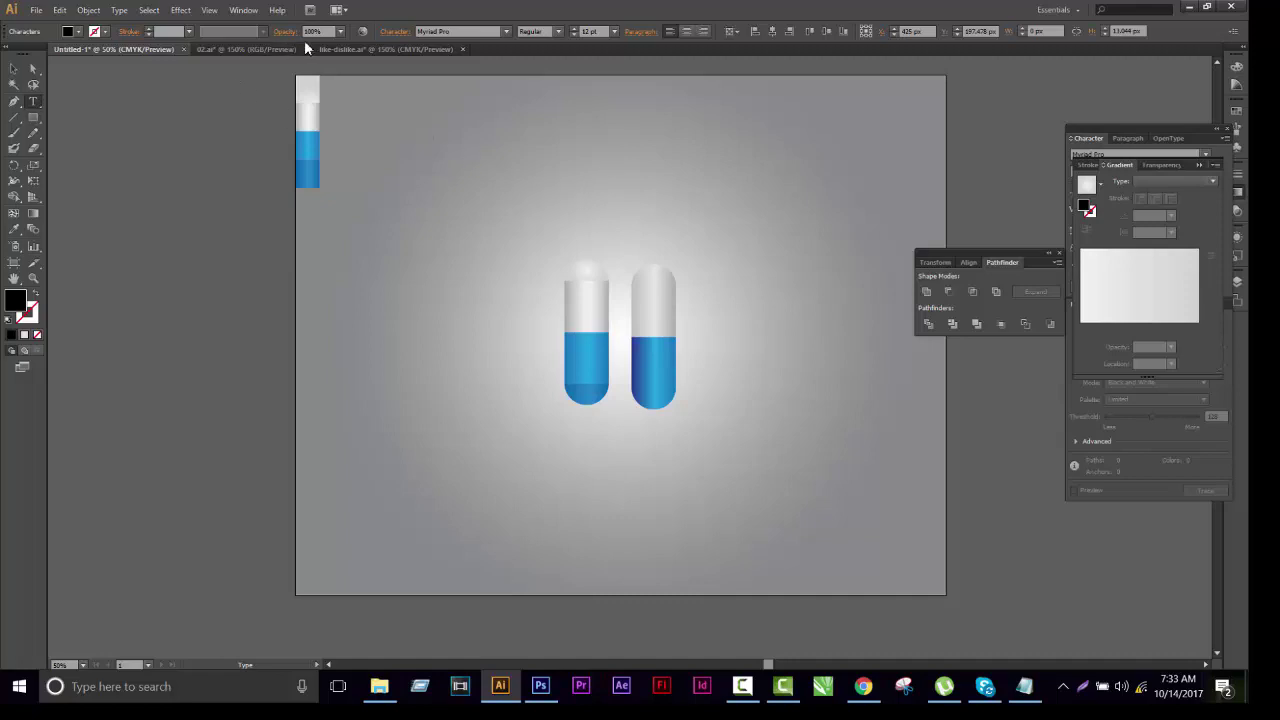
{"action": "left_click", "coordinate": [613, 31]}
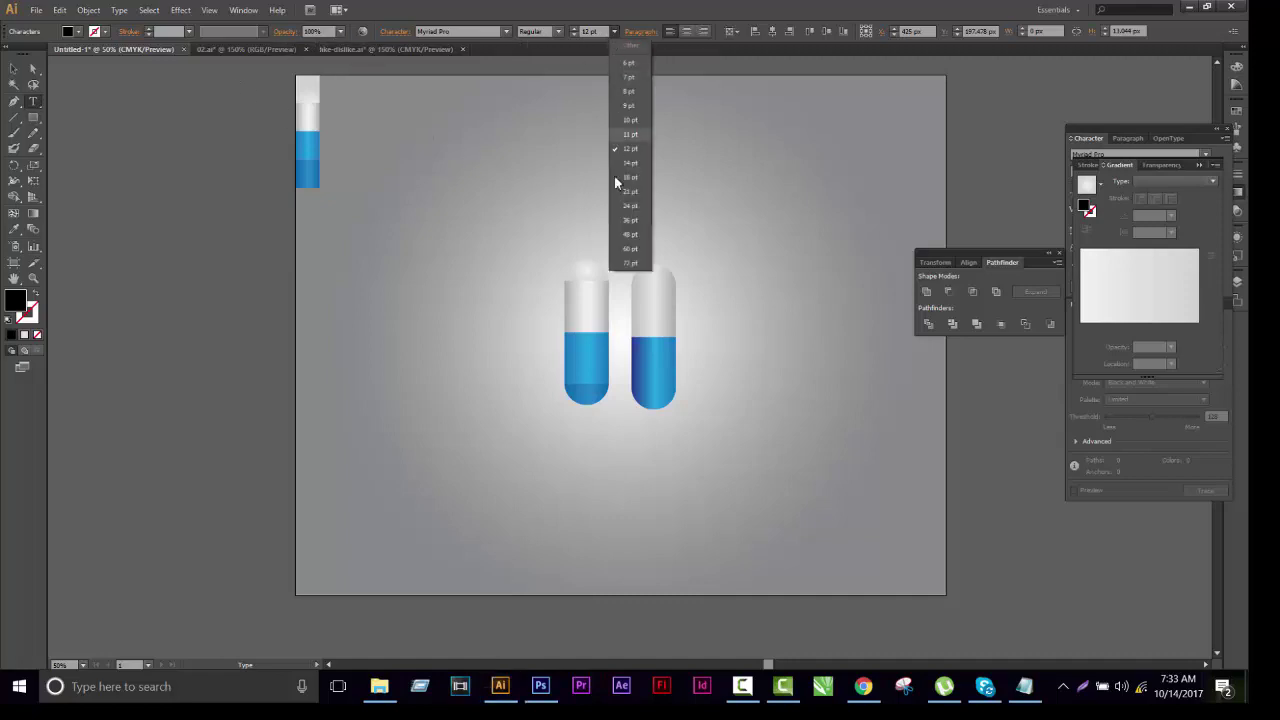
{"action": "left_click", "coordinate": [630, 263]}
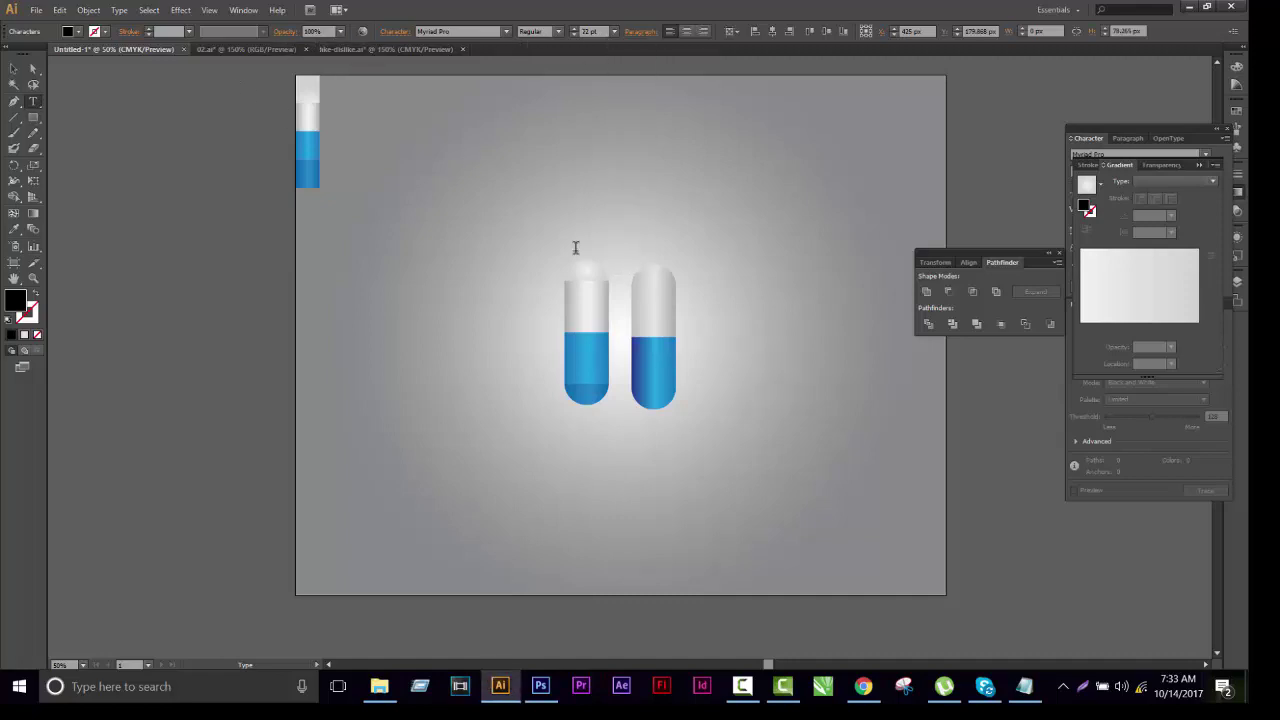
{"action": "left_click", "coordinate": [443, 136]}
{"action": "type", "text": "am"}
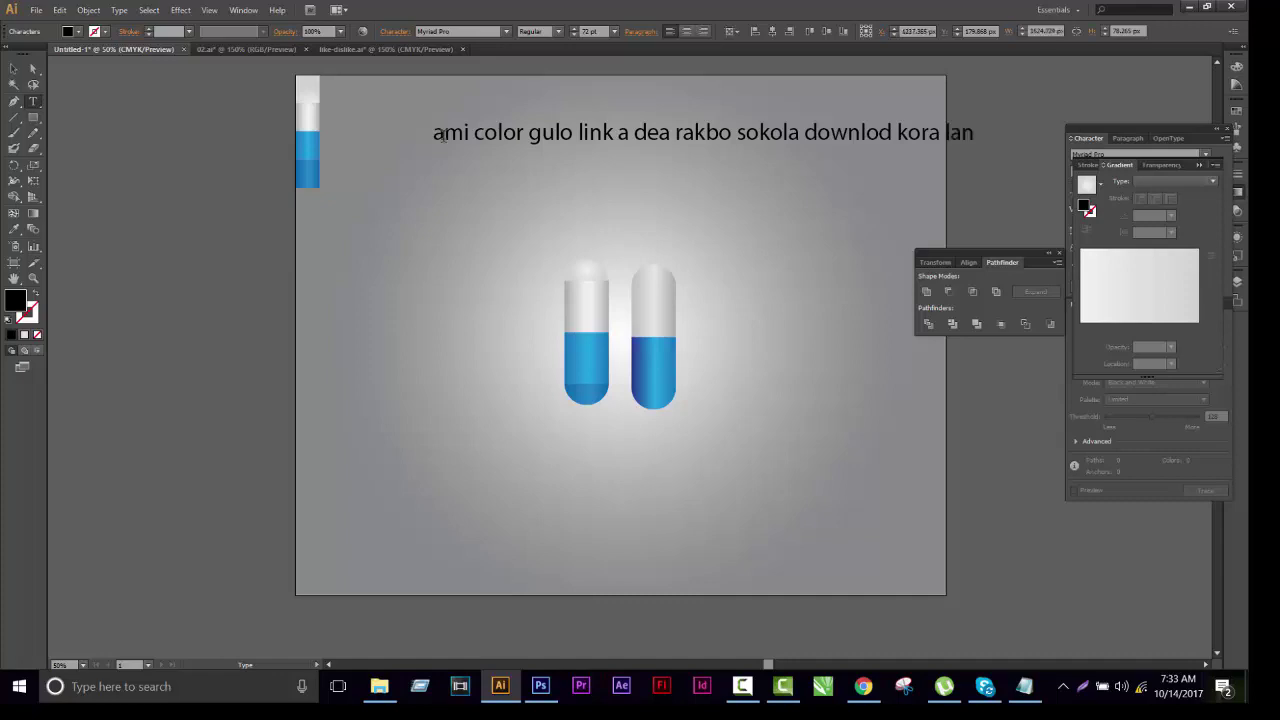
Move the text line up and left, highlight its opening words, then deselect it
{"action": "left_click", "coordinate": [14, 68]}
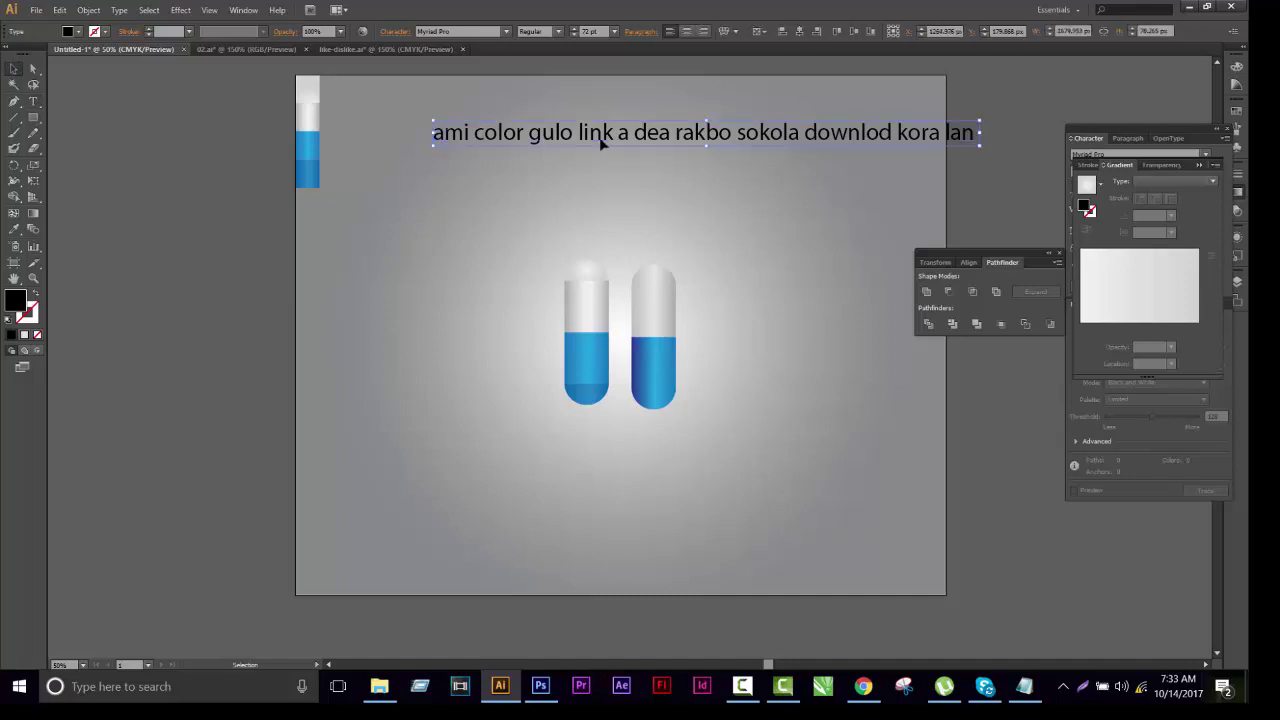
{"action": "left_click_drag", "start_coordinate": [620, 147], "coordinate": [562, 136]}
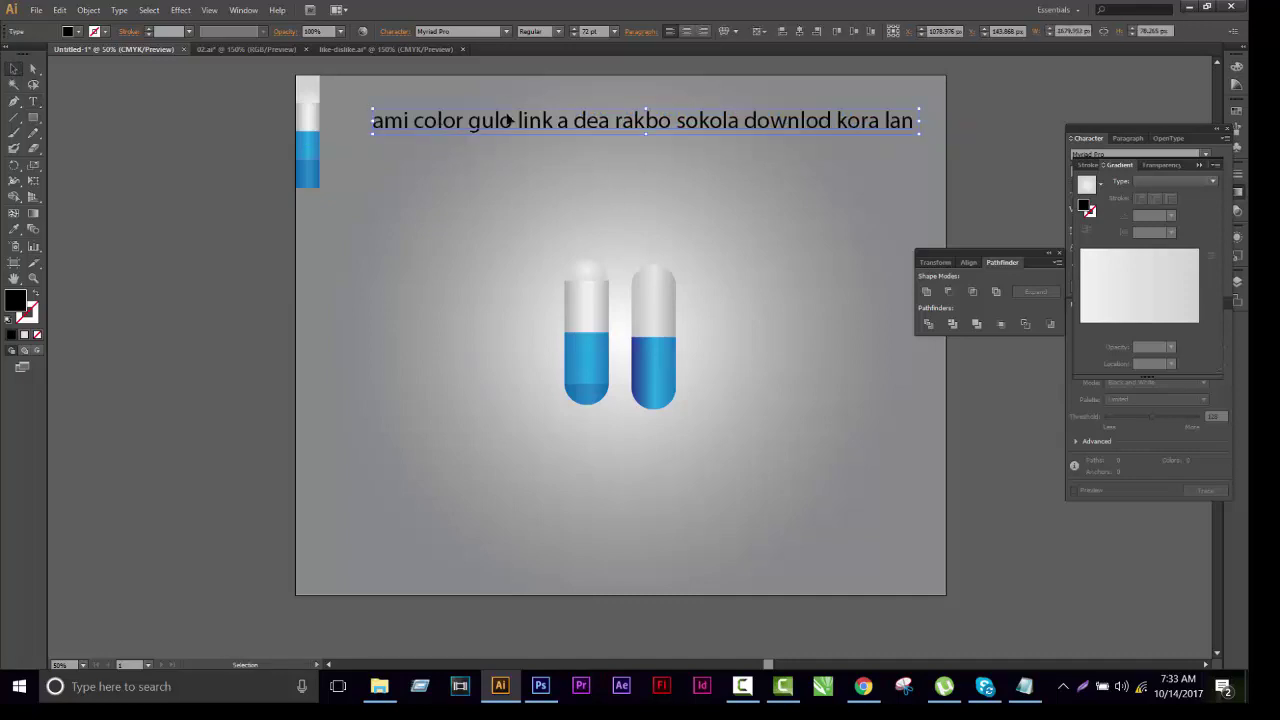
{"action": "double_click", "coordinate": [384, 121]}
{"action": "left_click_drag", "start_coordinate": [374, 121], "coordinate": [924, 120]}
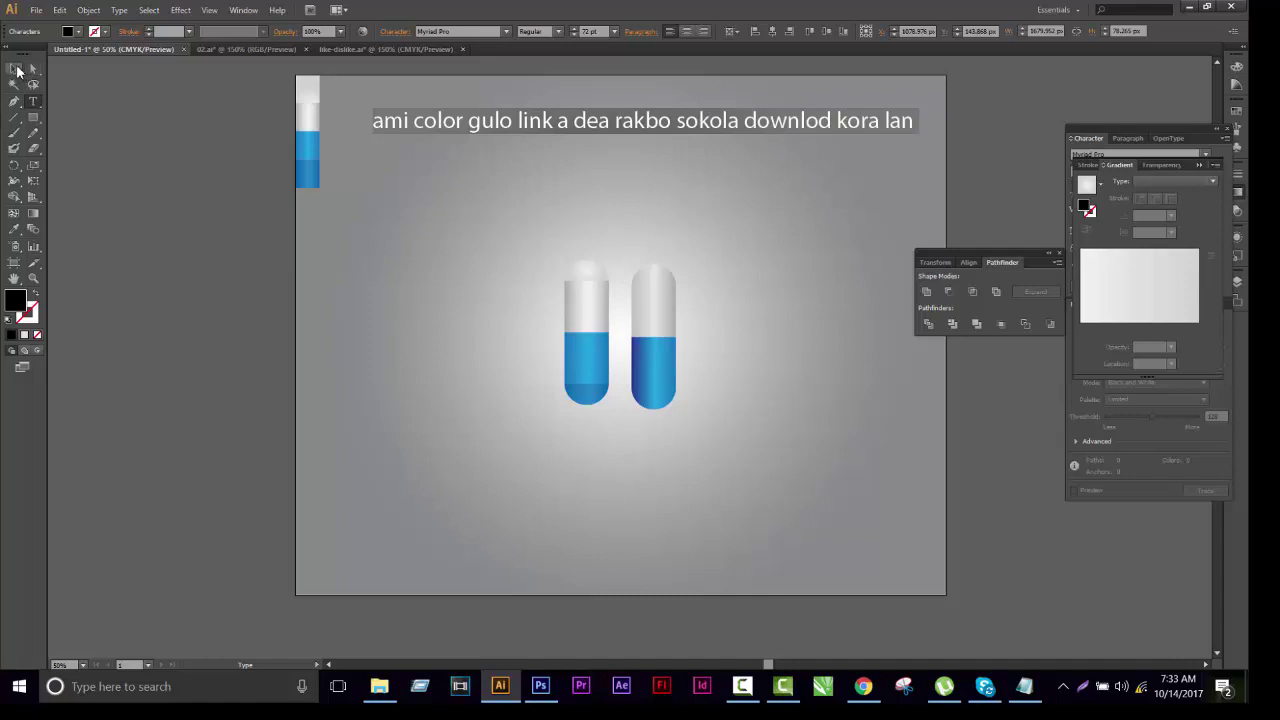
{"action": "left_click", "coordinate": [14, 68]}
{"action": "left_click", "coordinate": [745, 222]}
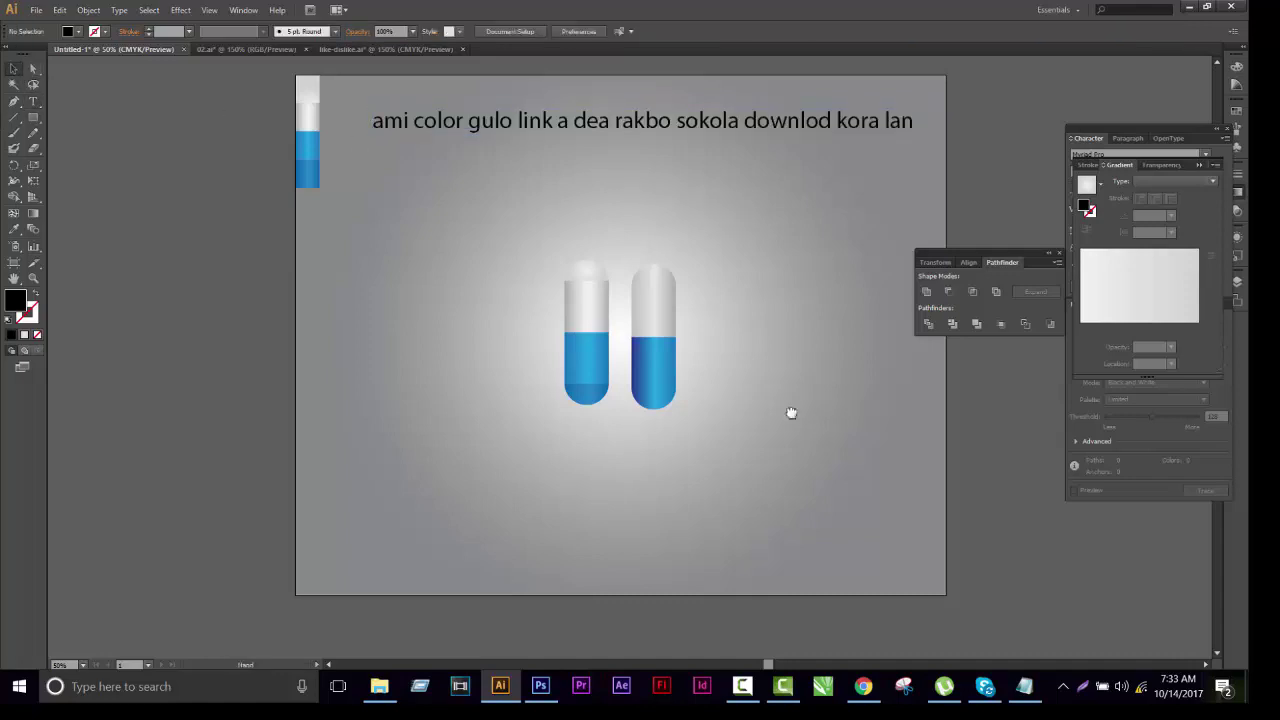
Set all three gradient stops of the right capsule's grey upper section to red
{"action": "key", "text": "ctrl+1"}
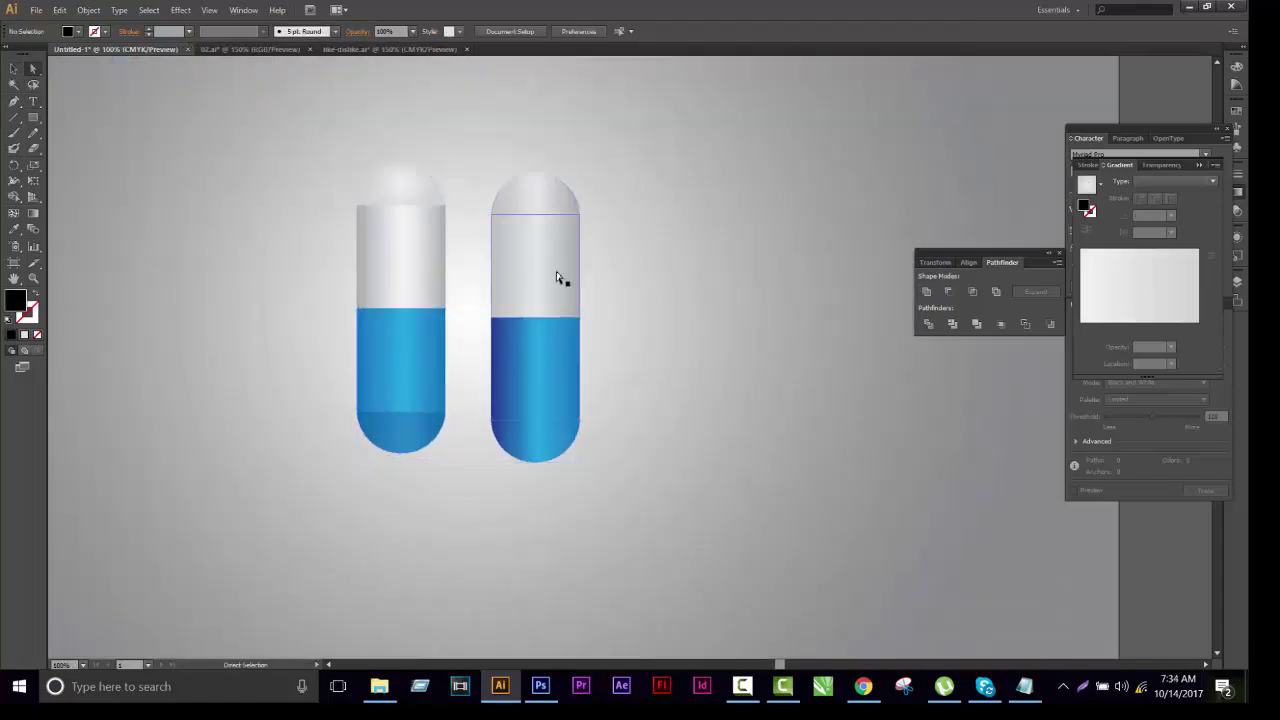
{"action": "left_click", "coordinate": [548, 277]}
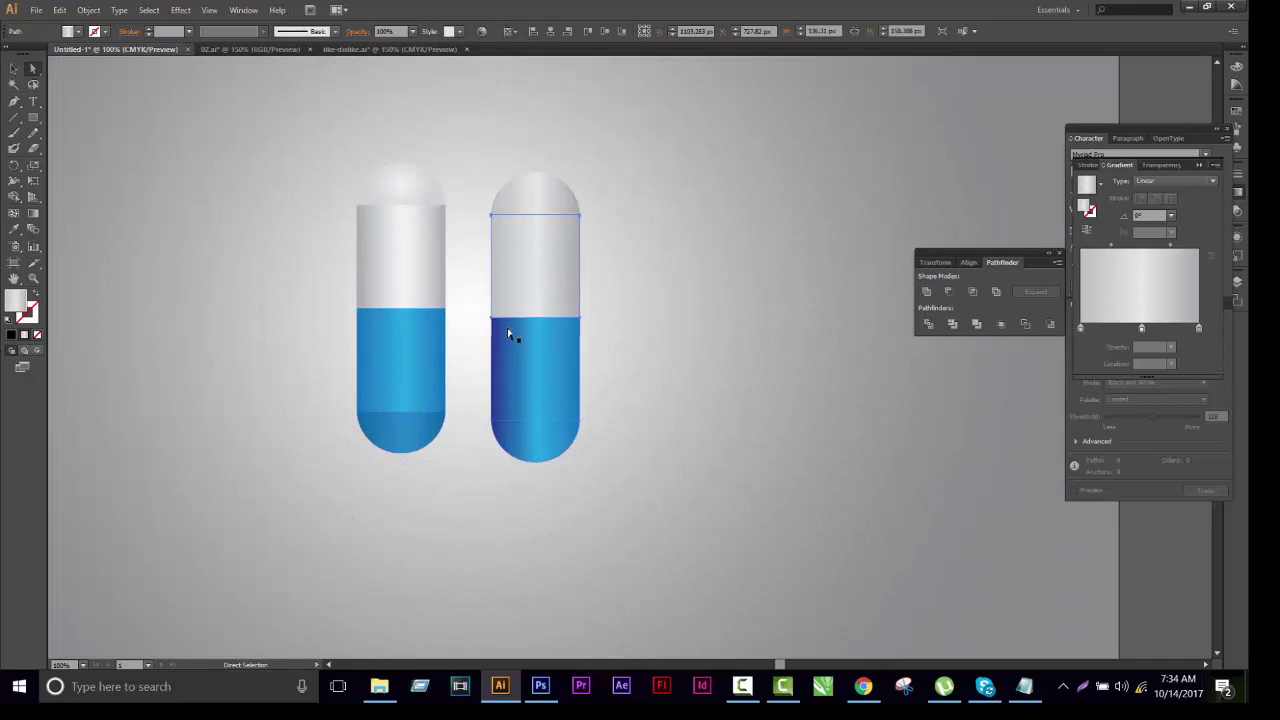
{"action": "double_click", "coordinate": [1080, 329]}
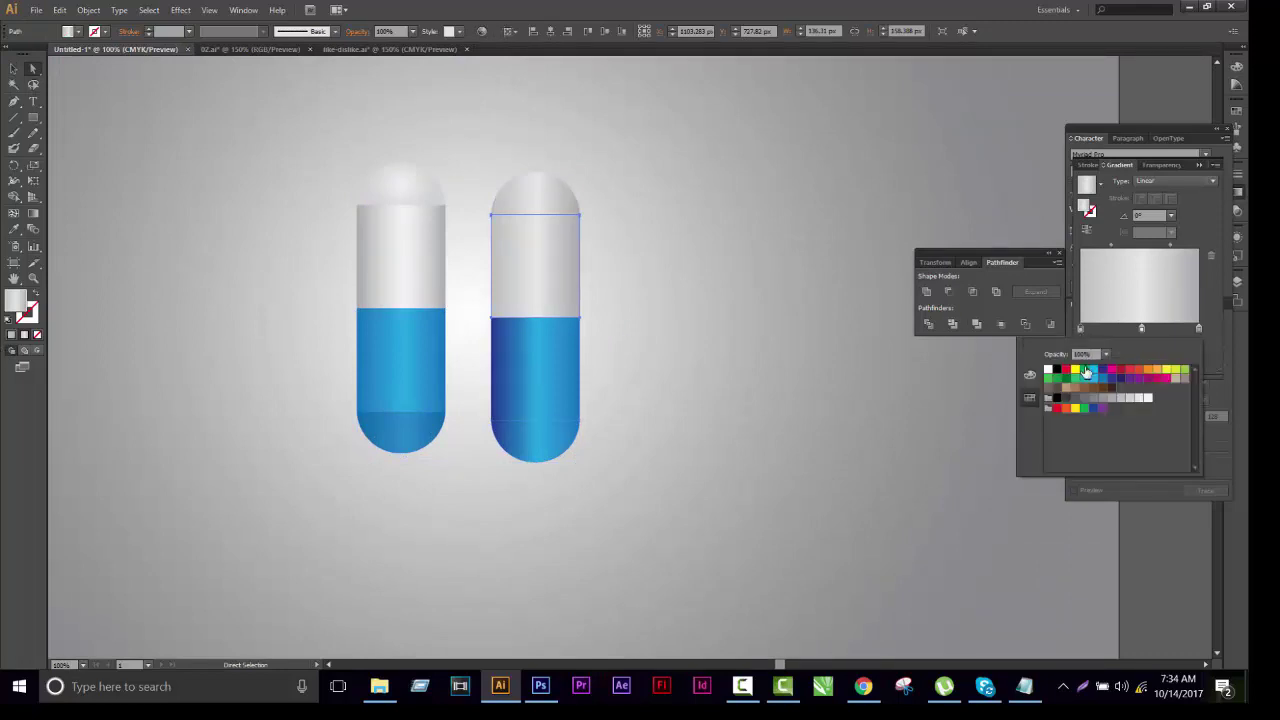
{"action": "left_click", "coordinate": [1128, 375]}
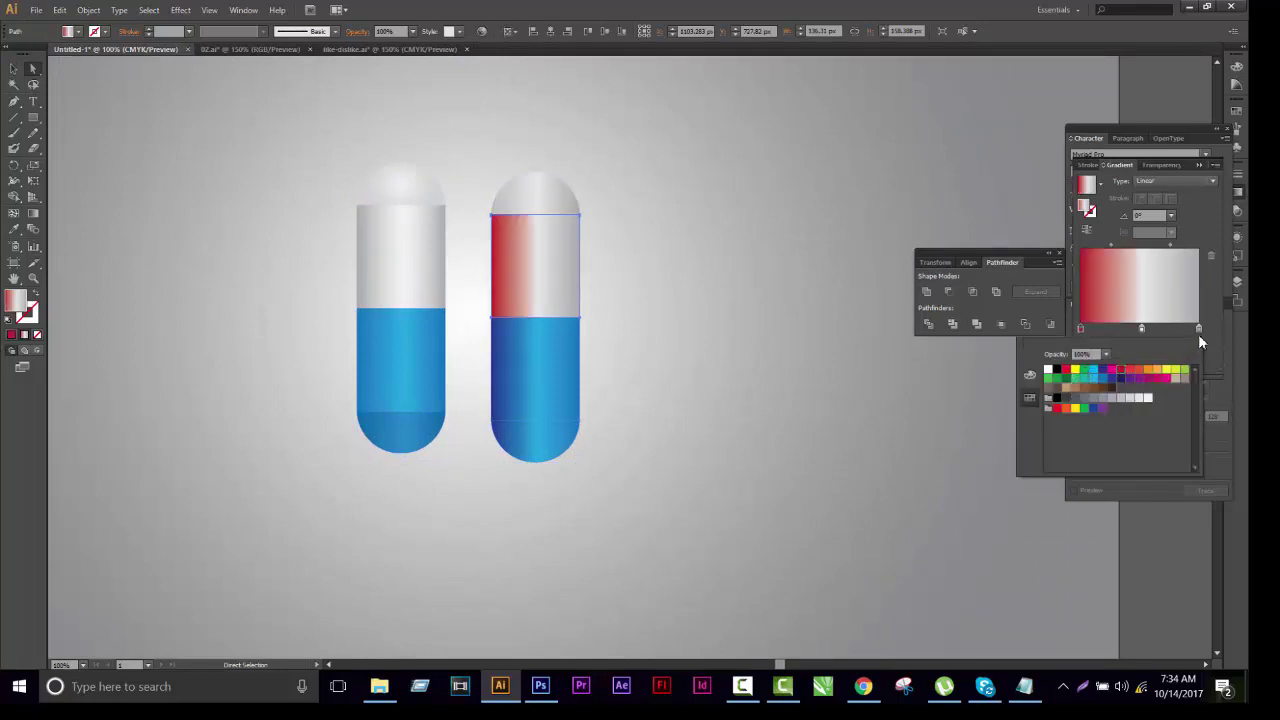
{"action": "double_click", "coordinate": [1199, 329]}
{"action": "left_click", "coordinate": [1119, 370]}
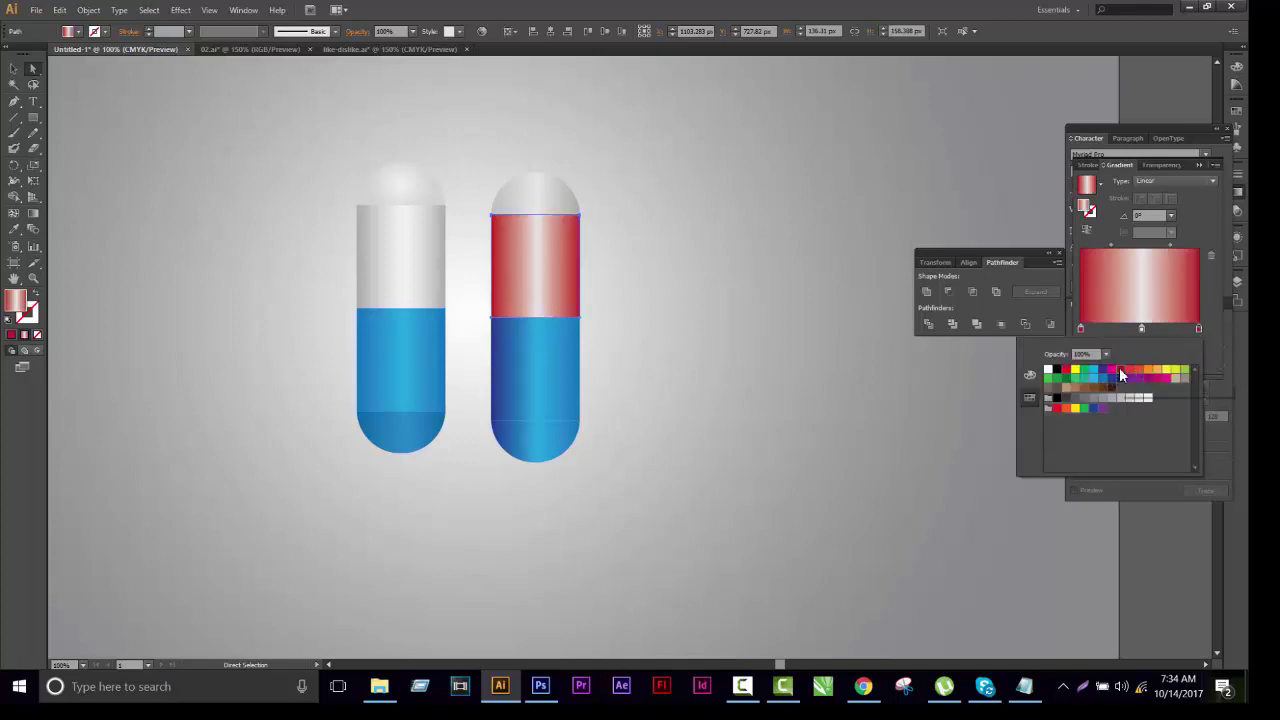
{"action": "left_click", "coordinate": [1141, 329]}
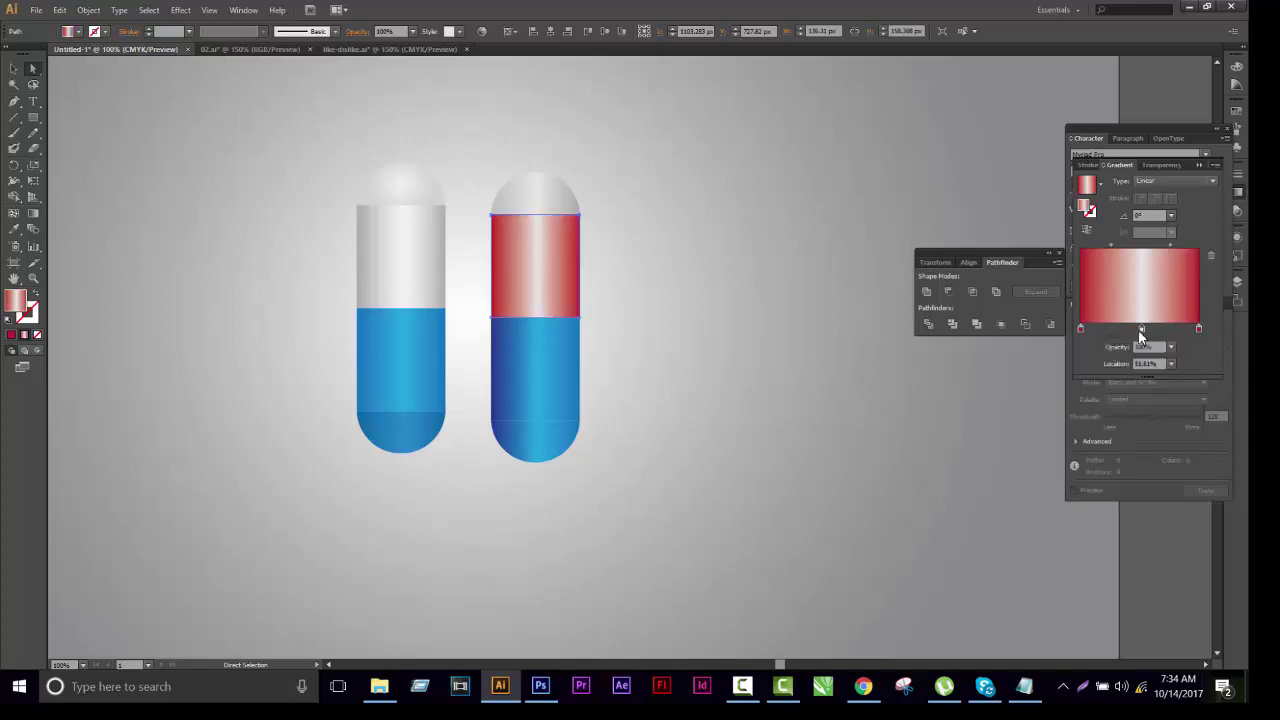
{"action": "double_click", "coordinate": [1141, 330]}
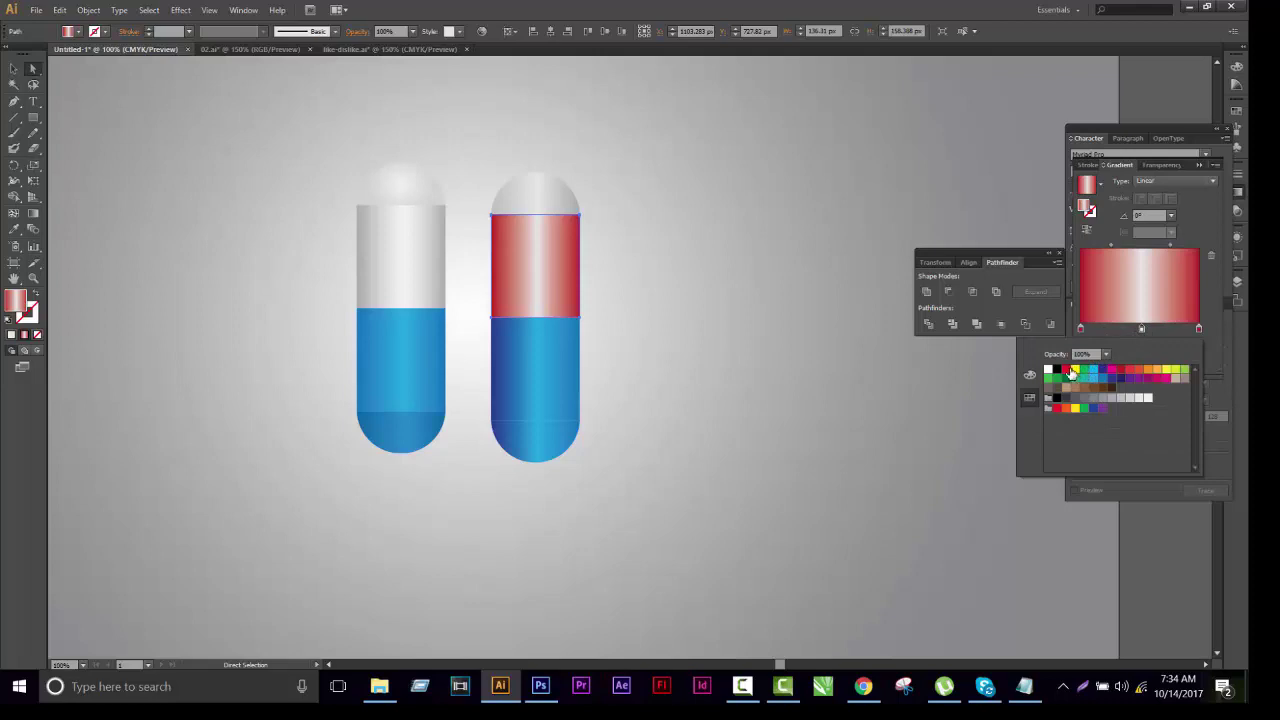
{"action": "left_click", "coordinate": [1068, 370]}
{"action": "left_click", "coordinate": [657, 420]}
Copy the red body colour onto the right capsule's grey top cap with the Eyedropper
{"action": "scroll", "coordinate": [780, 460], "scroll_direction": "down", "scroll_amount": 1}
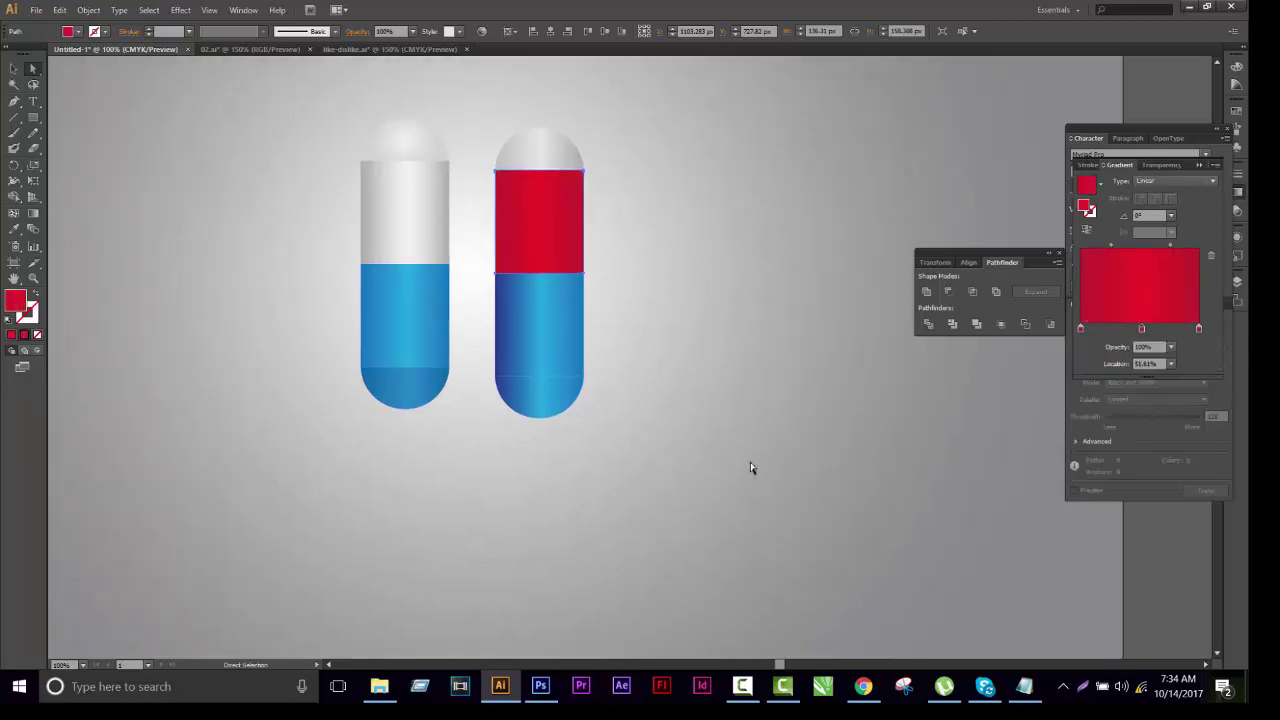
{"action": "left_click", "coordinate": [548, 355]}
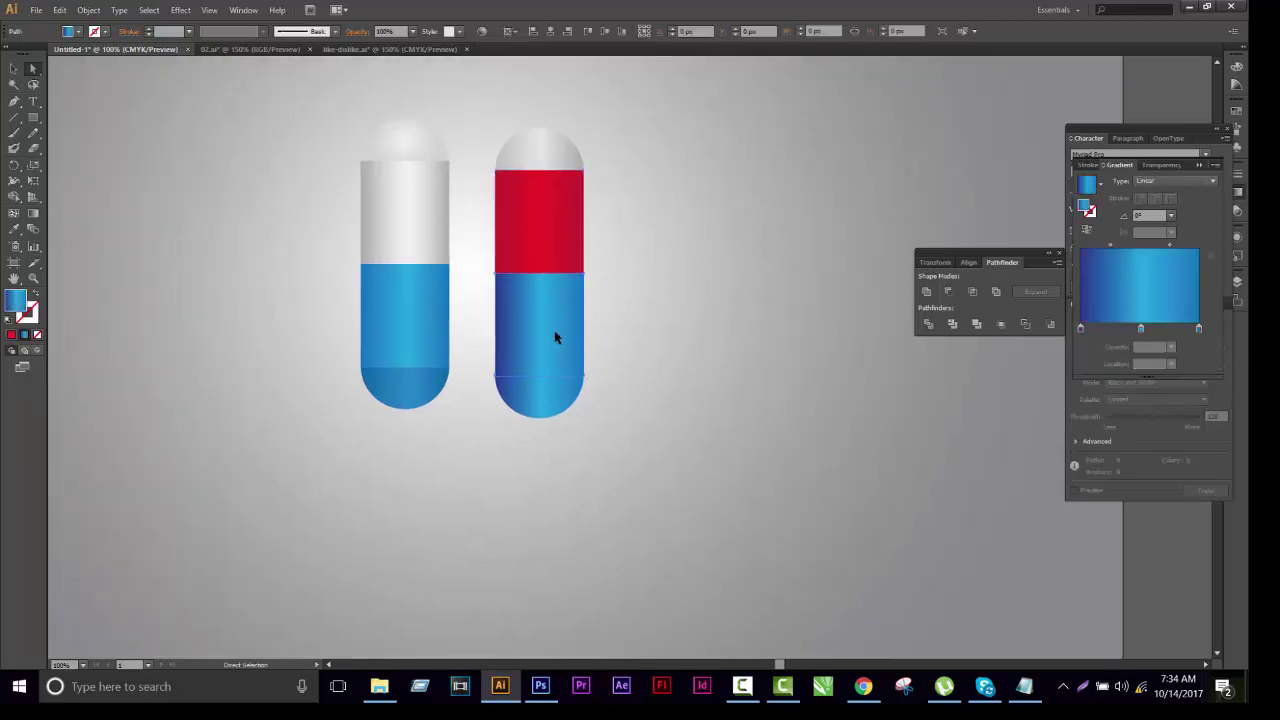
{"action": "left_click", "coordinate": [647, 420]}
{"action": "scroll", "coordinate": [751, 377], "scroll_direction": "up", "scroll_amount": 1}
{"action": "scroll", "coordinate": [751, 377], "scroll_direction": "right", "scroll_amount": 1}
{"action": "left_click", "coordinate": [518, 188]}
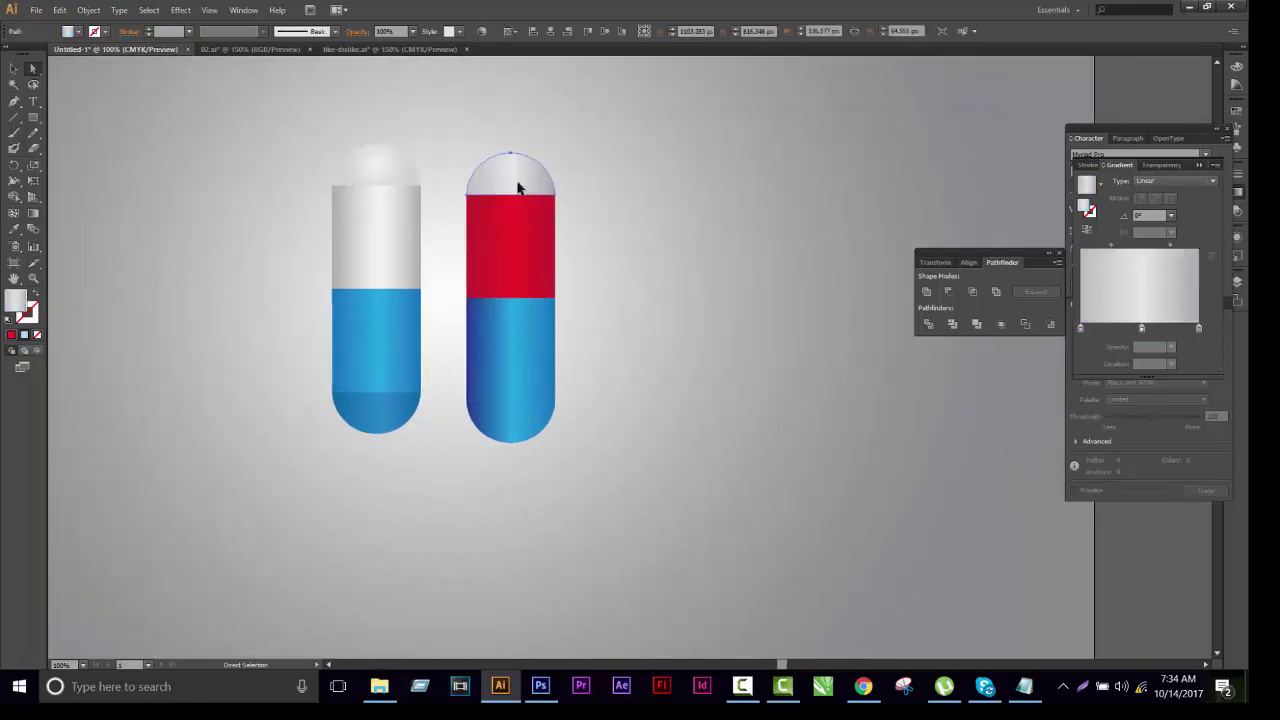
{"action": "key", "text": "i"}
{"action": "left_click", "coordinate": [490, 208]}
{"action": "key", "text": "a"}
{"action": "left_click", "coordinate": [702, 275]}
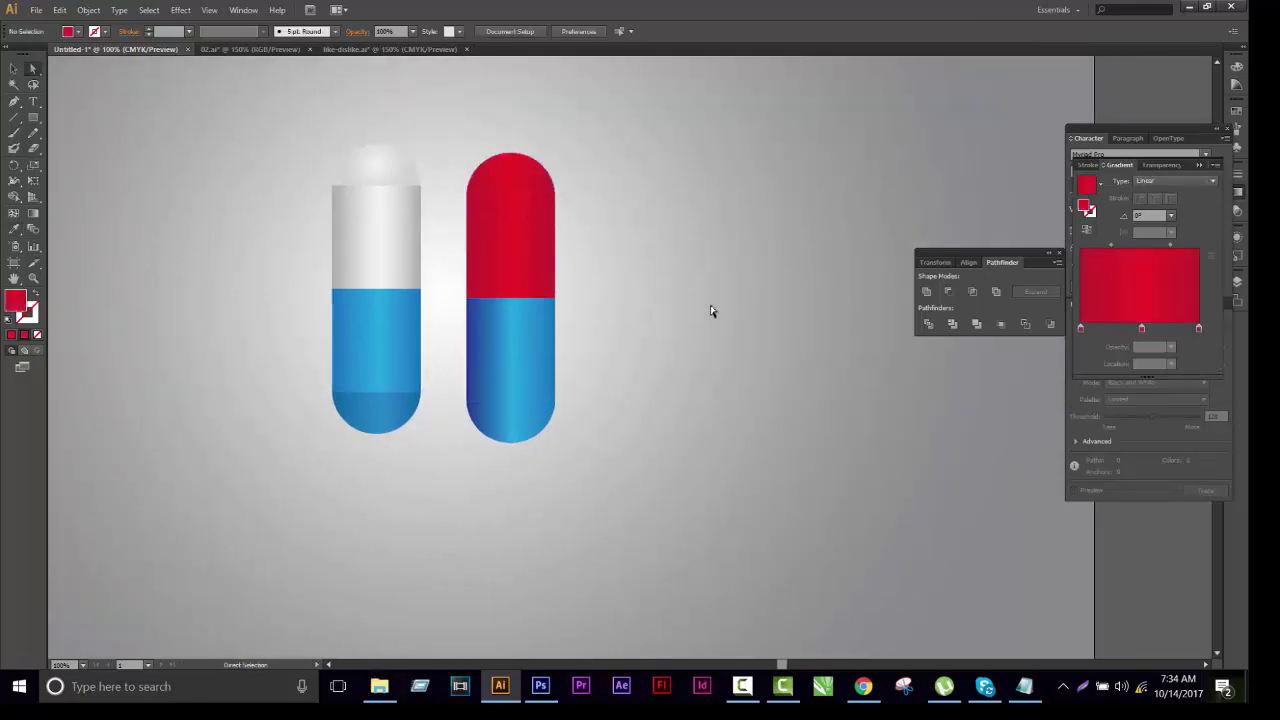
Zoom in to inspect the red capsule, then marquee-select both capsules
{"action": "key", "text": "ctrl+minus"}
{"action": "key", "text": "ctrl+plus"}
{"action": "key", "text": "ctrl+plus"}
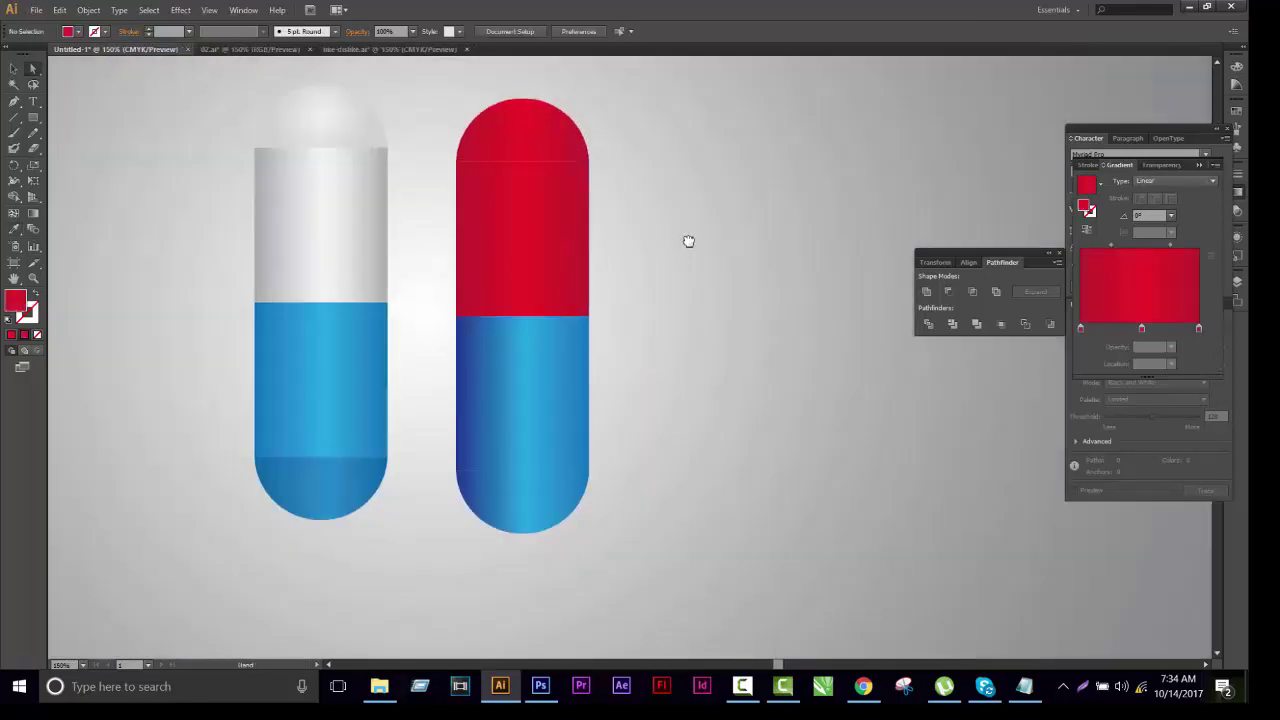
{"action": "scroll", "coordinate": [714, 437], "scroll_direction": "up", "scroll_amount": 3}
{"action": "scroll", "coordinate": [720, 343], "scroll_direction": "down", "scroll_amount": 3}
{"action": "scroll", "coordinate": [657, 346], "scroll_direction": "down", "scroll_amount": 1, "text": "alt"}
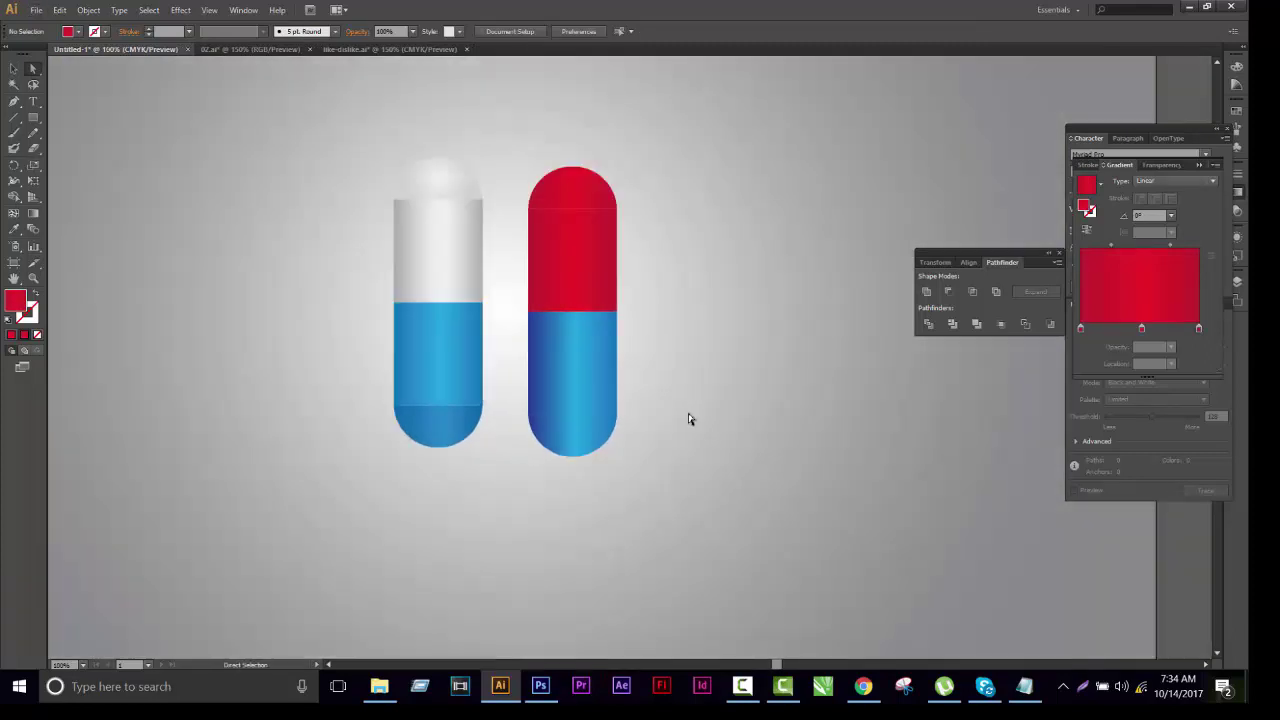
{"action": "key", "text": "v"}
{"action": "left_click_drag", "start_coordinate": [720, 503], "coordinate": [284, 140]}
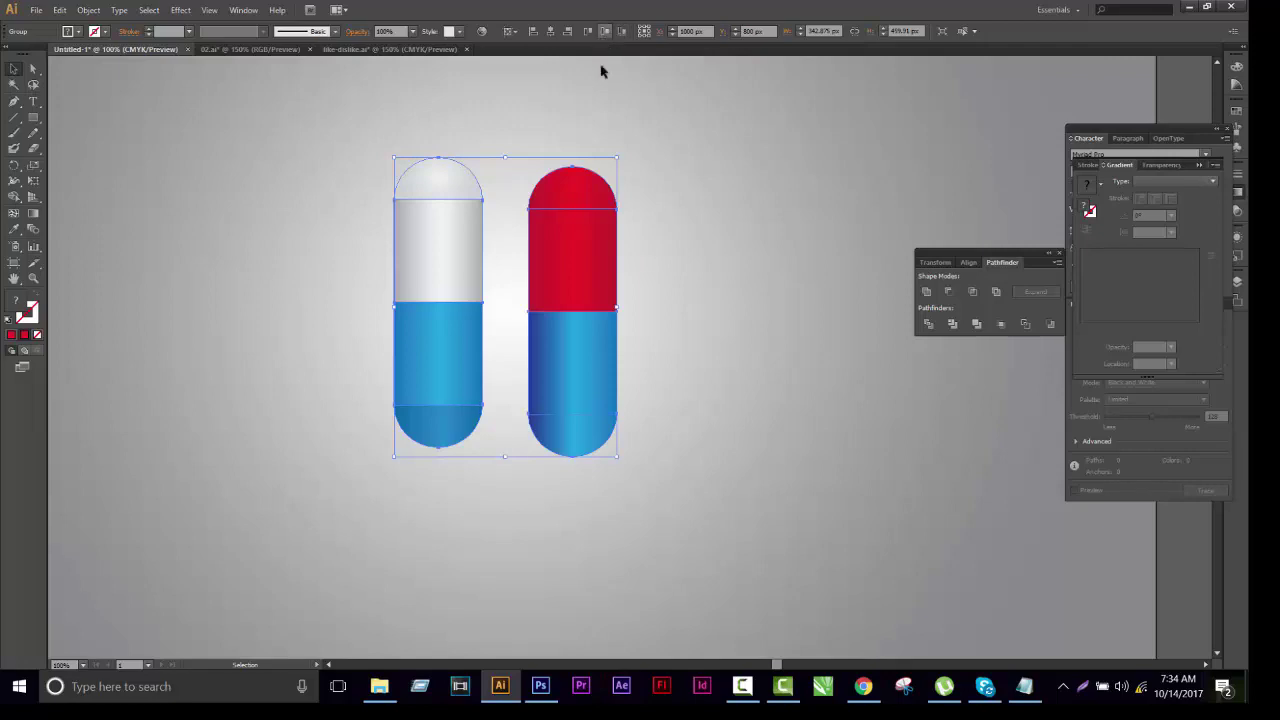
Drag a bounding-box handle to scale both capsules up, then centre them and the text in view
{"action": "scroll", "coordinate": [625, 180], "scroll_direction": "down", "scroll_amount": 3, "text": "alt"}
{"action": "scroll", "coordinate": [637, 351], "scroll_direction": "up", "scroll_amount": 1}
{"action": "scroll", "coordinate": [635, 345], "scroll_direction": "up", "scroll_amount": 1, "text": "alt"}
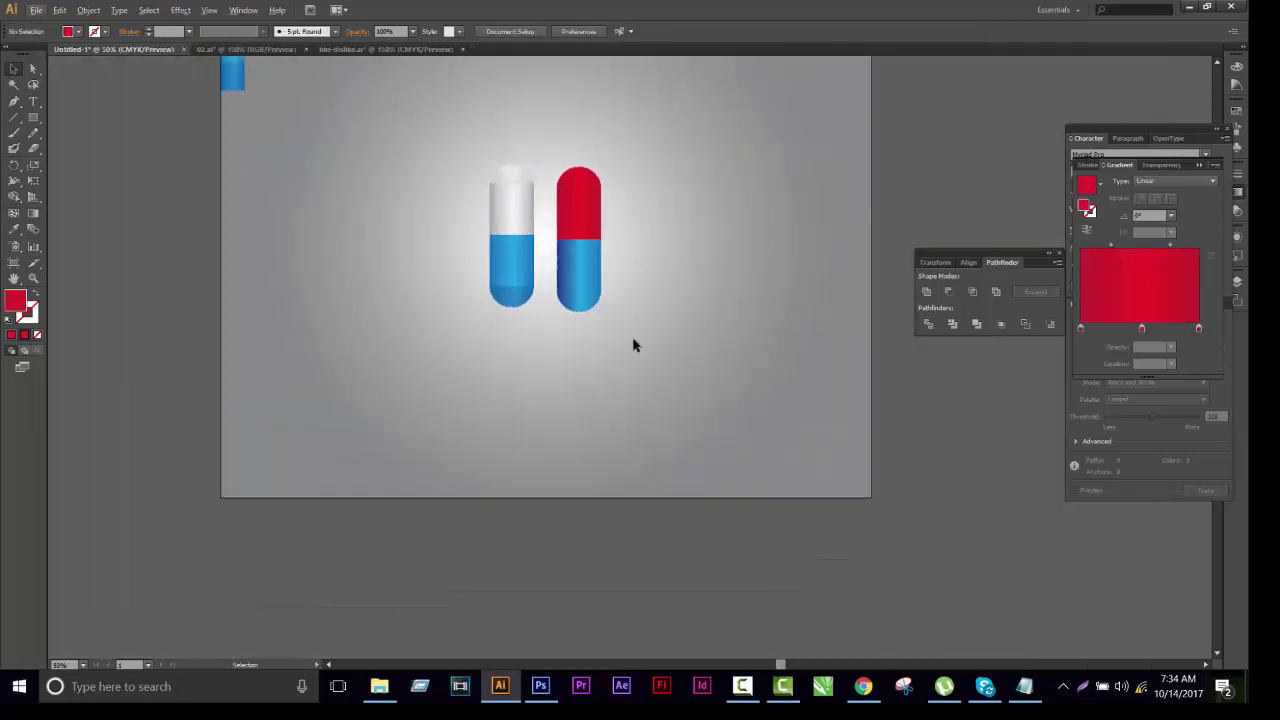
{"action": "mouse_move", "coordinate": [601, 313]}
{"action": "left_mouse_down"}
{"action": "mouse_move", "coordinate": [651, 363]}
{"action": "mouse_move", "coordinate": [757, 329]}
{"action": "left_mouse_up"}
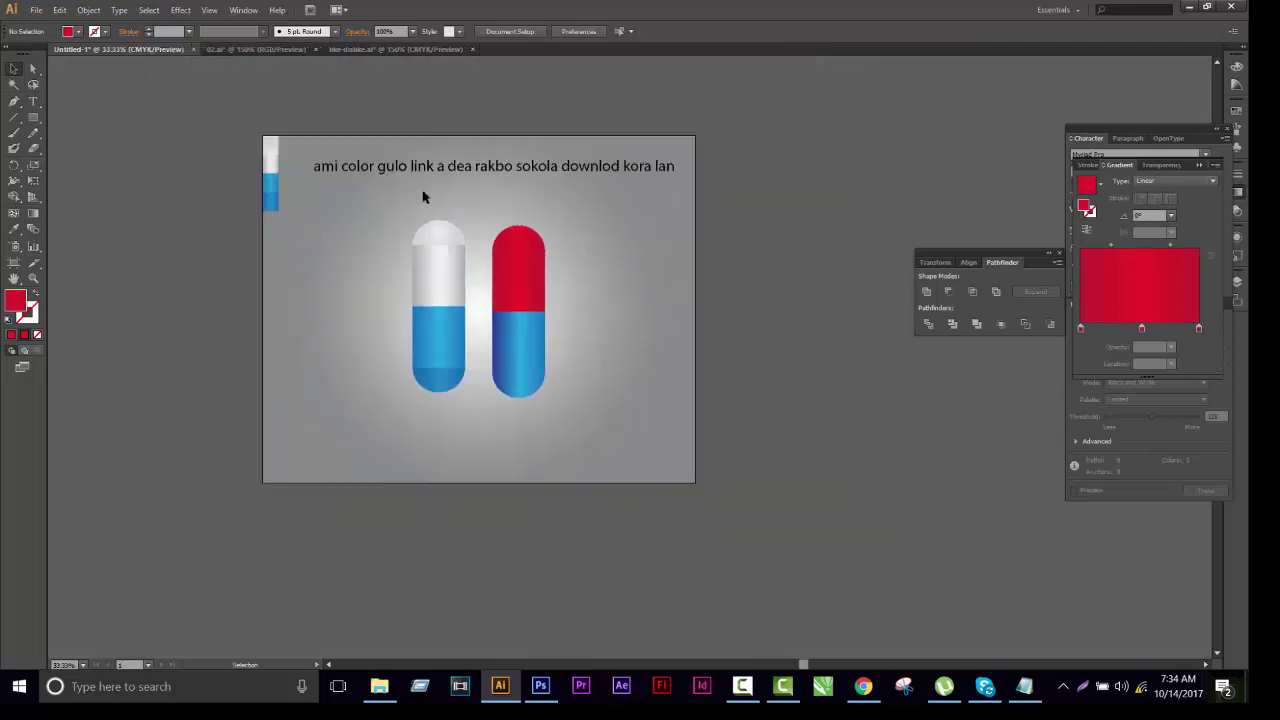
{"action": "scroll", "coordinate": [627, 234], "scroll_direction": "up", "scroll_amount": 1, "text": "alt"}
{"action": "left_click_drag", "start_coordinate": [752, 291], "coordinate": [727, 240]}
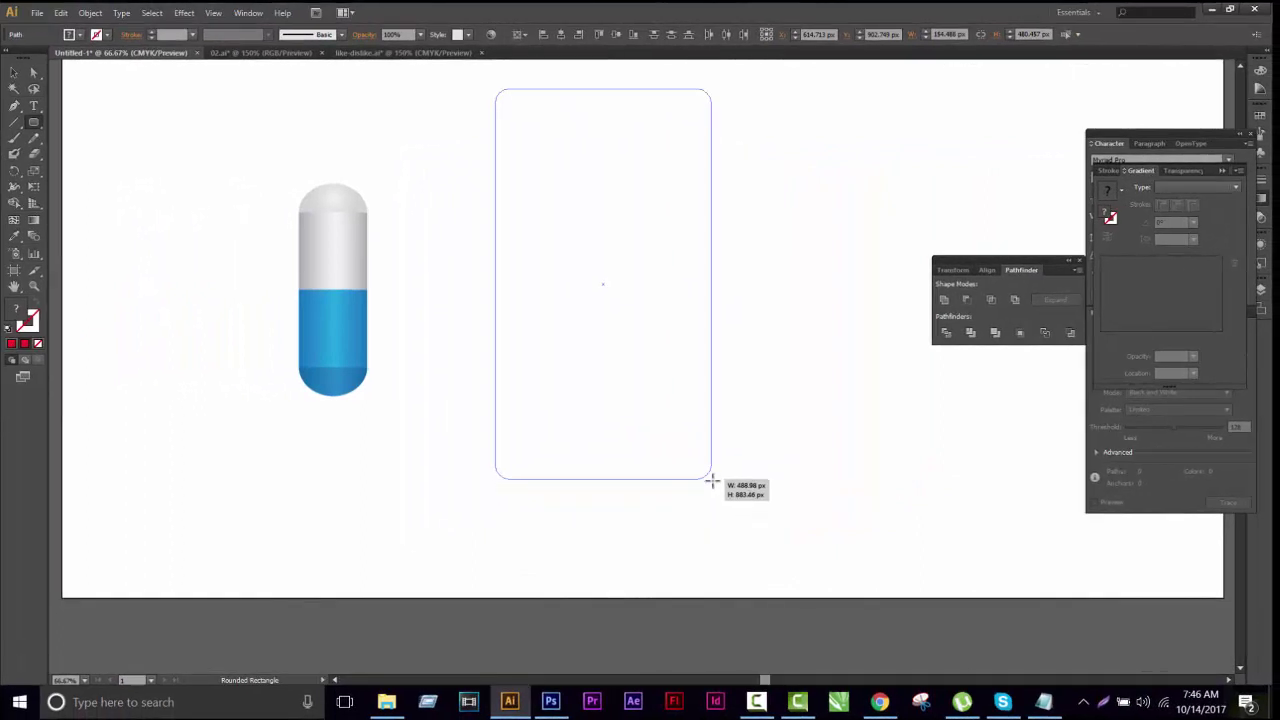
Give the tall rounded rectangle the capsule's grey gradient using the Eyedropper
{"action": "left_click", "coordinate": [1118, 195]}
{"action": "left_click", "coordinate": [12, 76]}
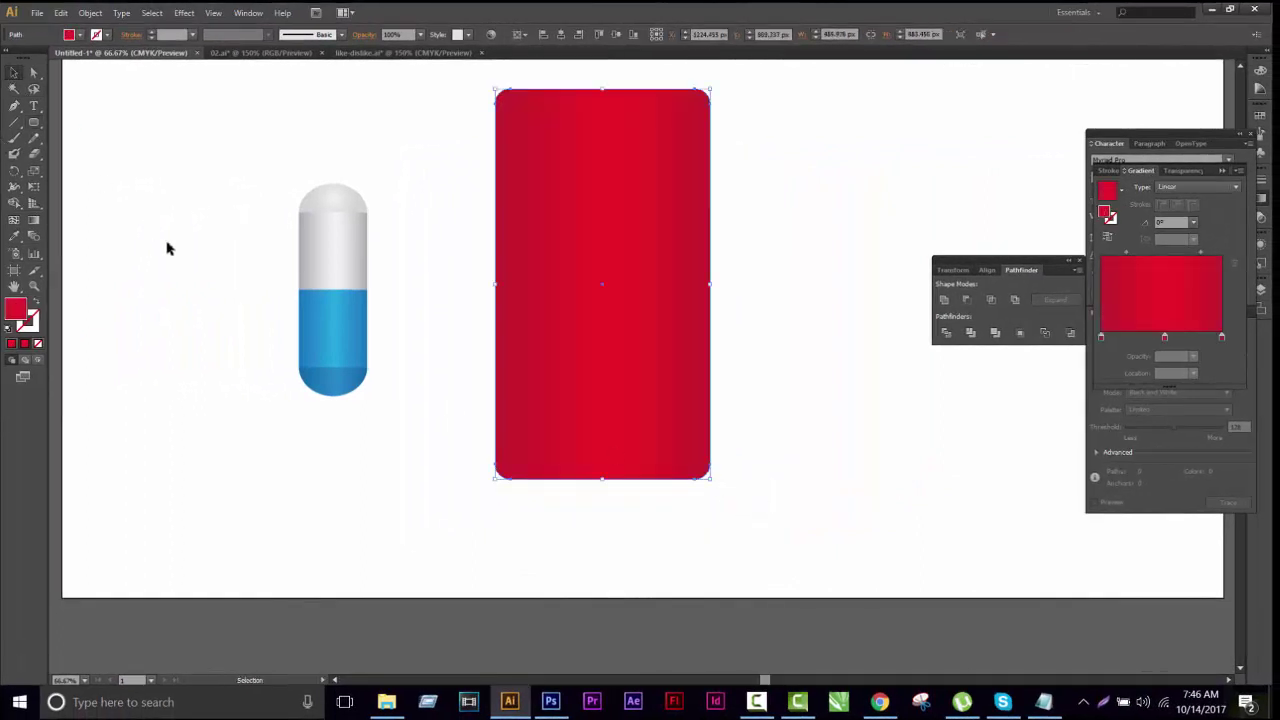
{"action": "key", "text": "i"}
{"action": "left_click", "coordinate": [327, 236]}
{"action": "key", "text": "a"}
{"action": "left_click", "coordinate": [806, 278]}
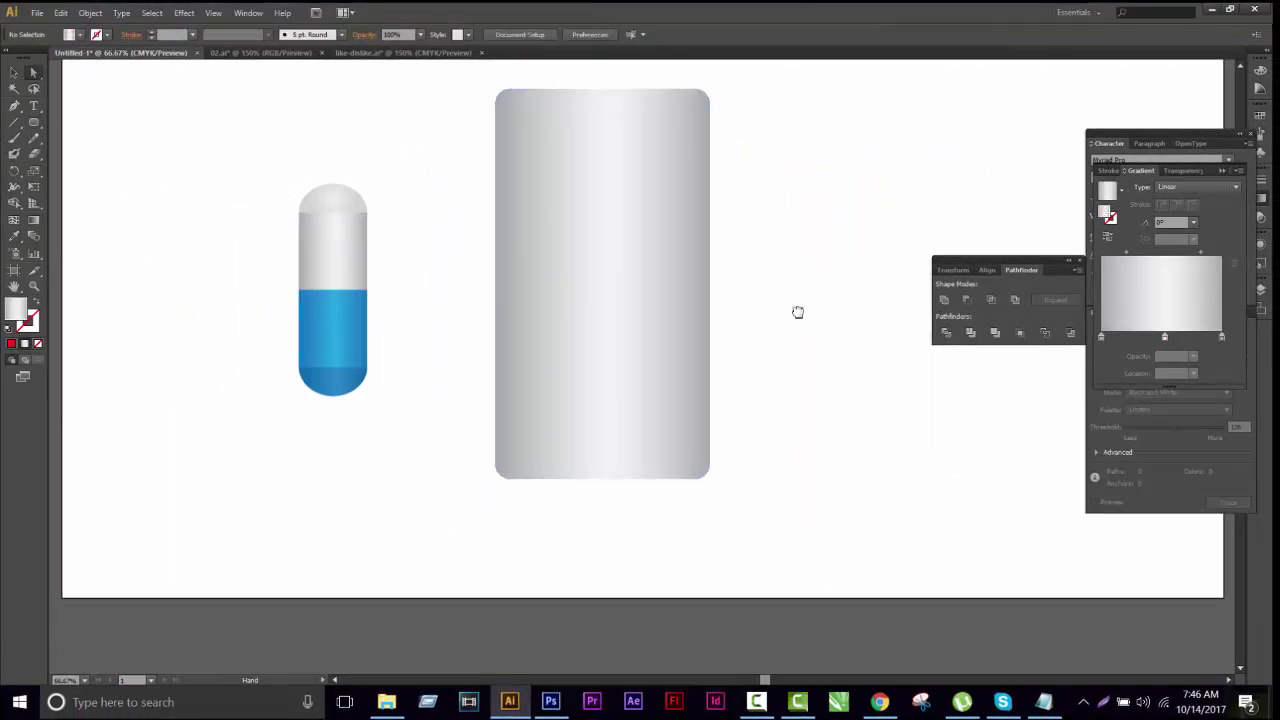
Rotate the capsule to lie horizontally and move it onto the rectangle's lower left
{"action": "key", "text": "v"}
{"action": "left_click_drag", "start_coordinate": [365, 455], "coordinate": [249, 191]}
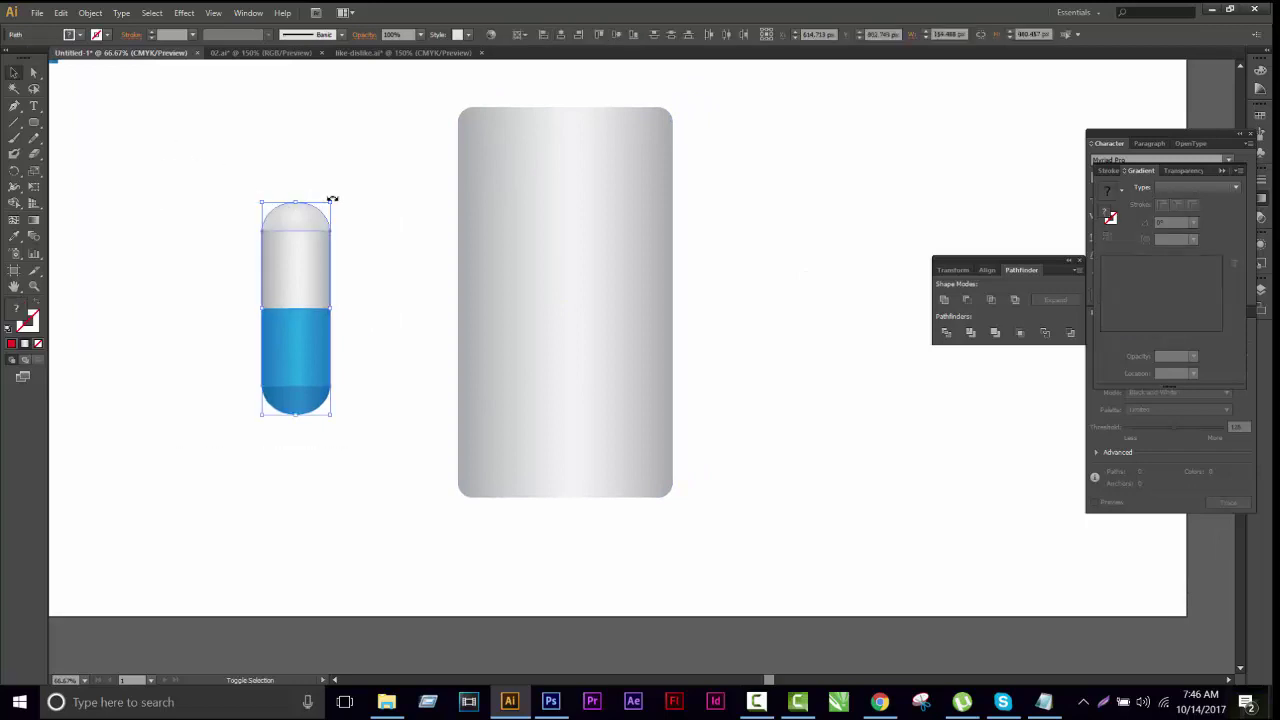
{"action": "mouse_move", "coordinate": [331, 197]}
{"action": "left_mouse_down"}
{"action": "mouse_move", "coordinate": [383, 394]}
{"action": "mouse_move", "coordinate": [391, 352]}
{"action": "mouse_move", "coordinate": [337, 322]}
{"action": "mouse_move", "coordinate": [523, 467]}
{"action": "left_mouse_up"}
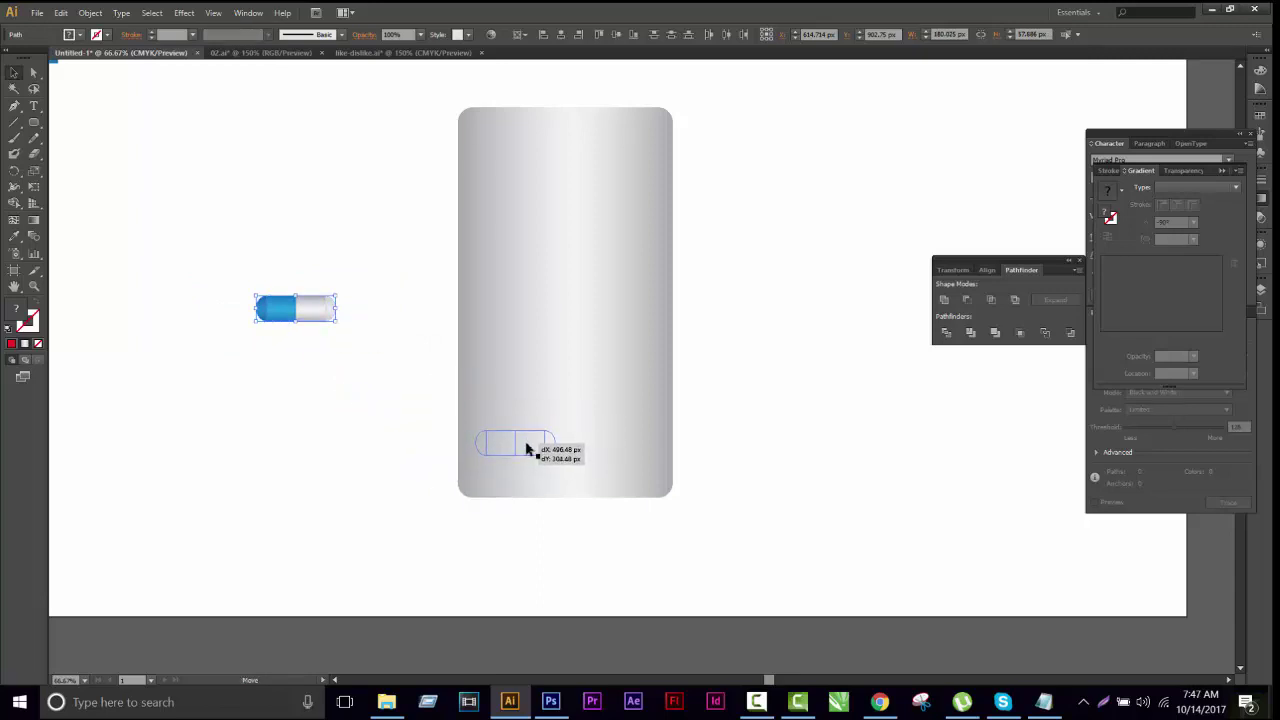
{"action": "left_click_drag", "start_coordinate": [523, 467], "coordinate": [531, 449]}
{"action": "left_click", "coordinate": [662, 446], "text": "shift"}
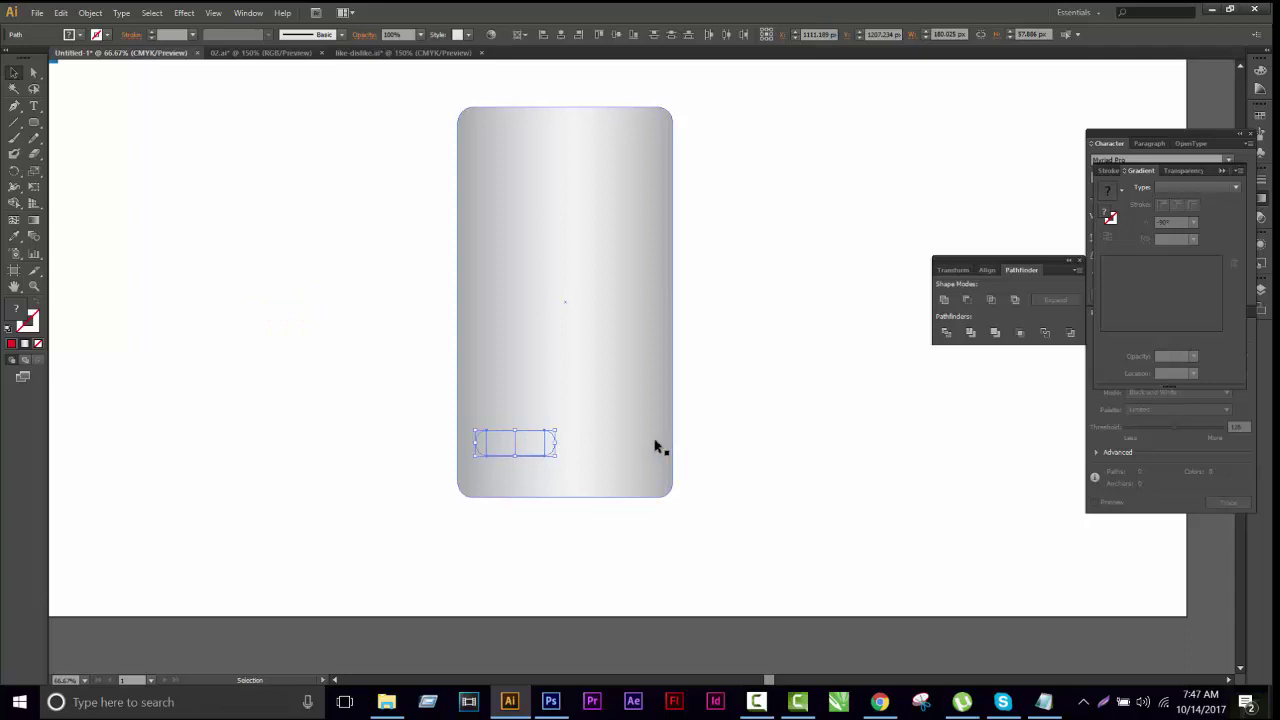
Bring the capsule in front of the grey rectangle
{"action": "right_click", "coordinate": [542, 450]}
{"action": "mouse_move", "coordinate": [620, 654]}
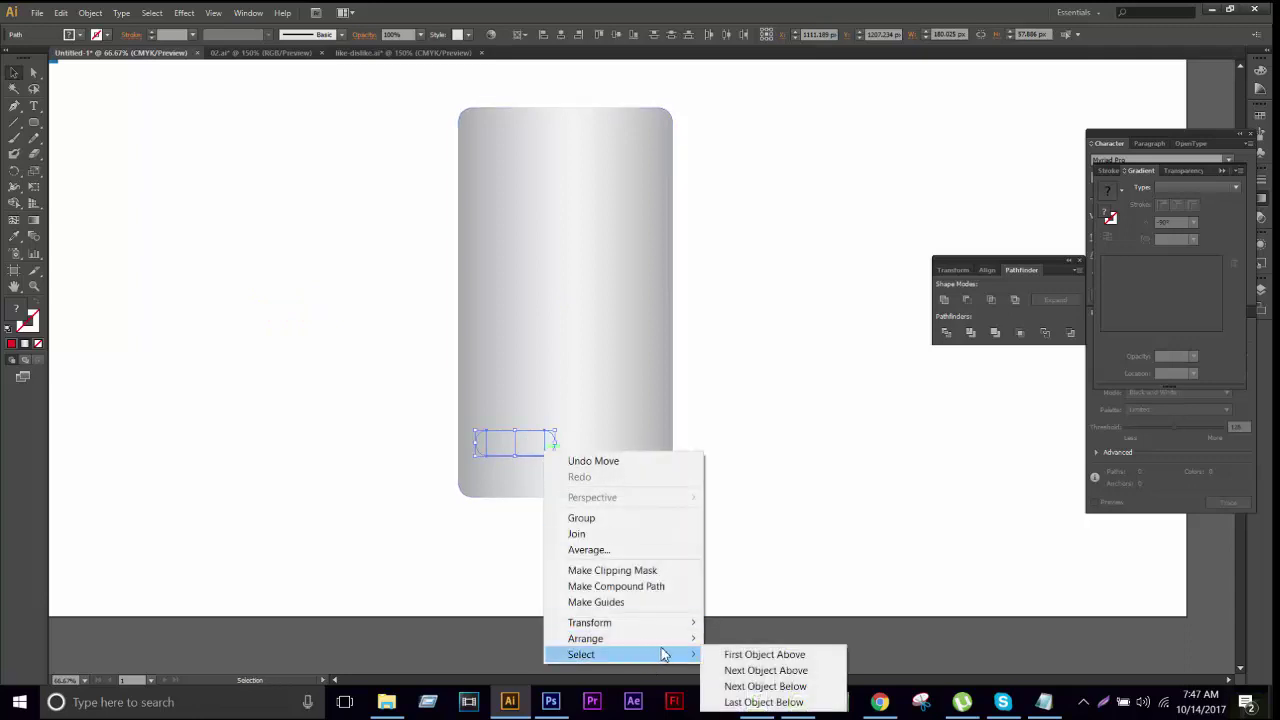
{"action": "mouse_move", "coordinate": [586, 638]}
{"action": "left_click", "coordinate": [740, 637]}
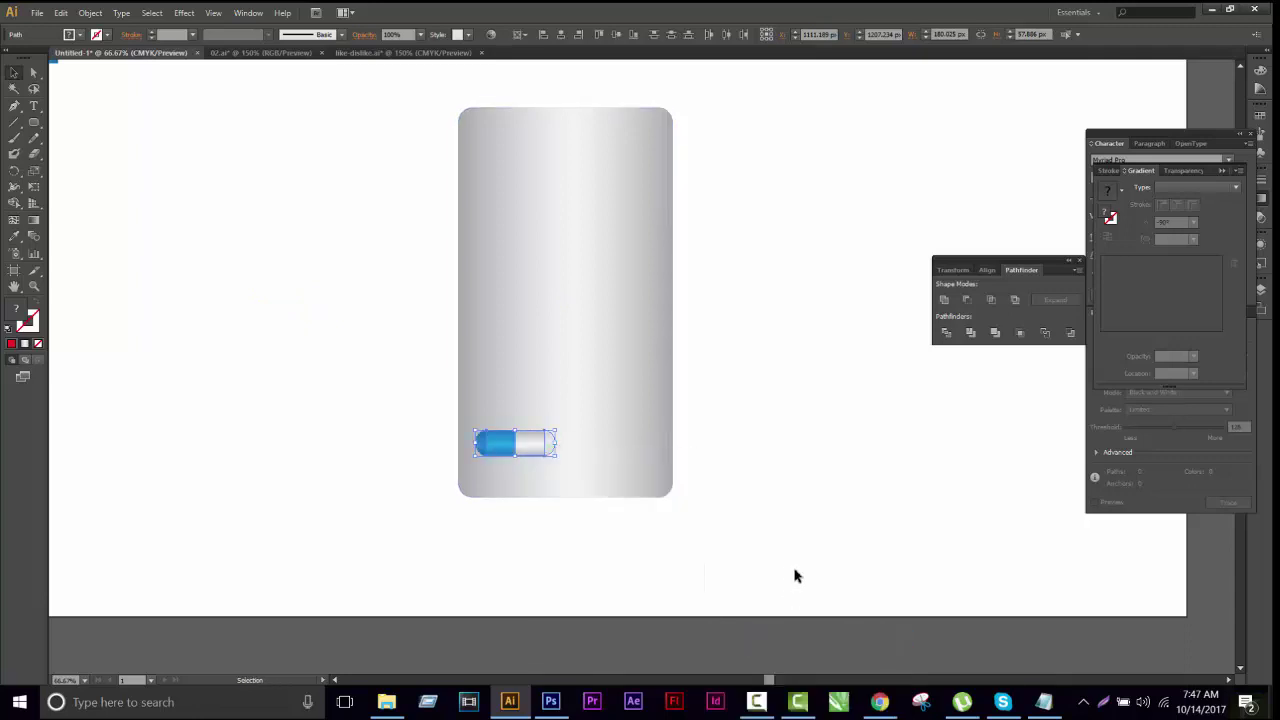
{"action": "left_click", "coordinate": [563, 451]}
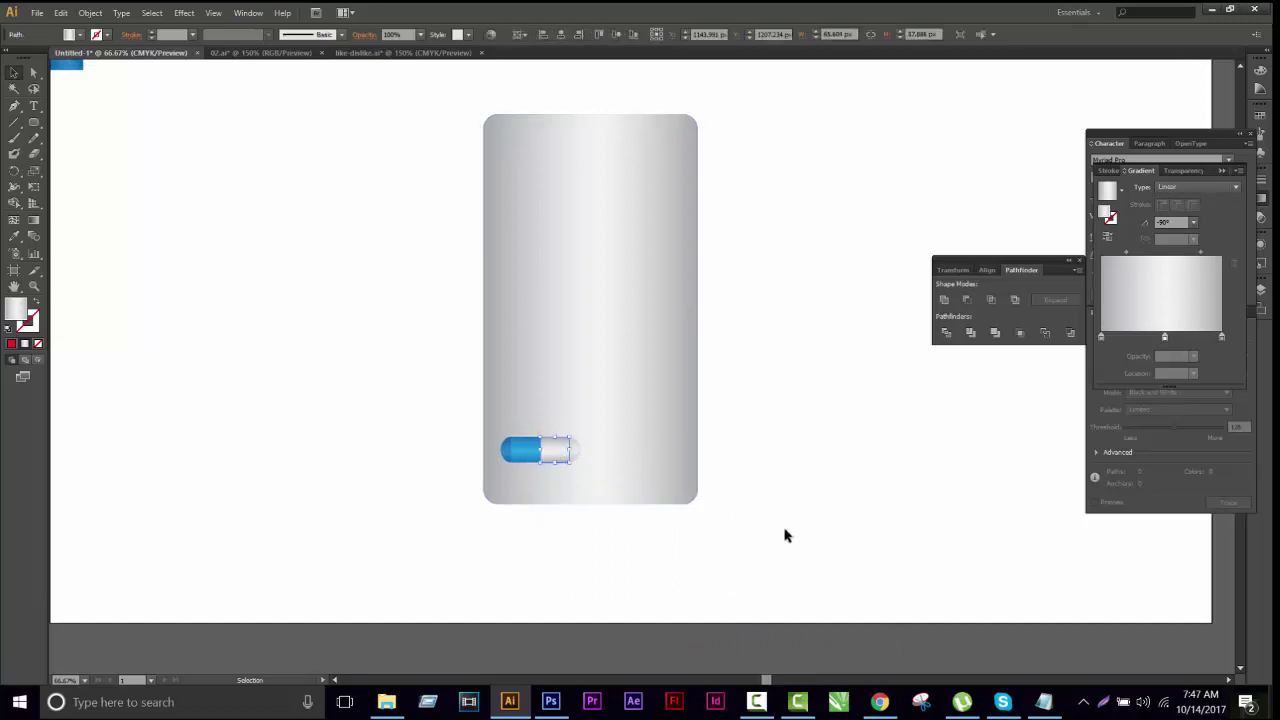
{"action": "left_click", "coordinate": [629, 480]}
{"action": "right_click", "coordinate": [628, 476]}
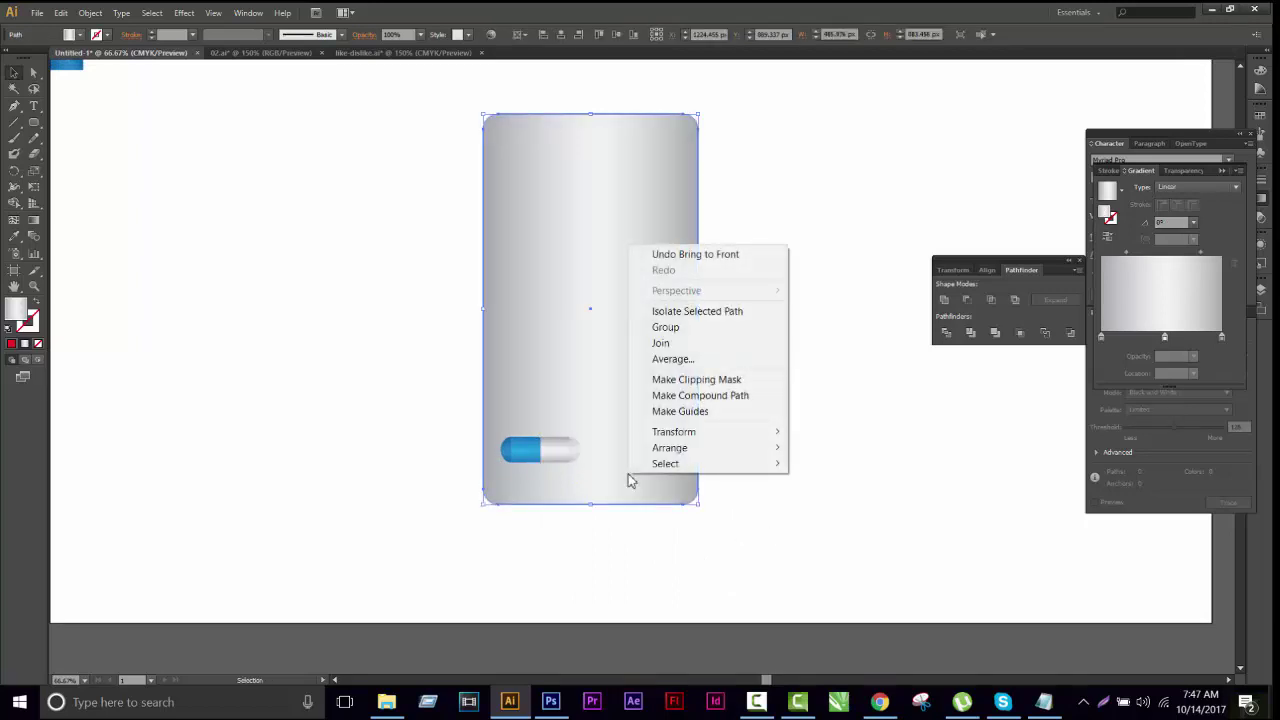
{"action": "left_click", "coordinate": [685, 539]}
{"action": "left_click", "coordinate": [560, 452]}
{"action": "scroll", "coordinate": [564, 455], "scroll_direction": "up", "scroll_amount": 4}
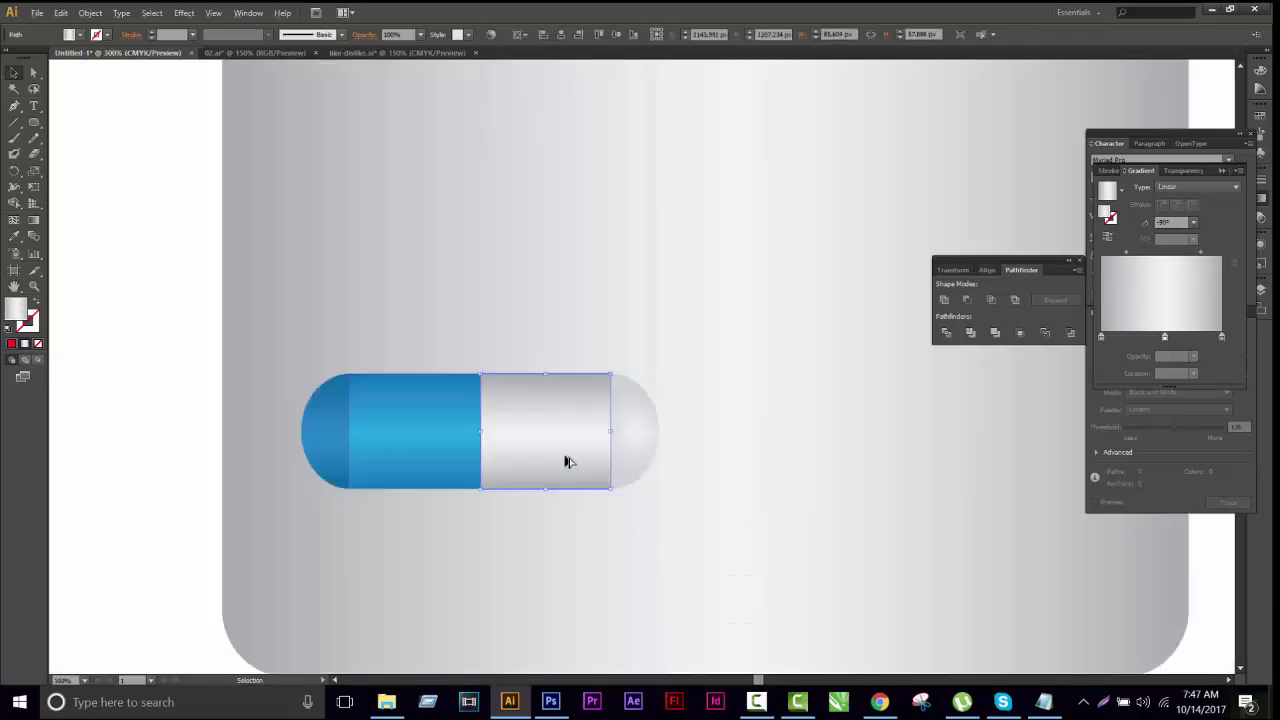
Reselect the capsule's halves and resample the blue gradient onto its blue half
{"action": "key", "text": "a"}
{"action": "left_click", "coordinate": [440, 447], "text": "shift"}
{"action": "left_click", "coordinate": [340, 430], "text": "shift"}
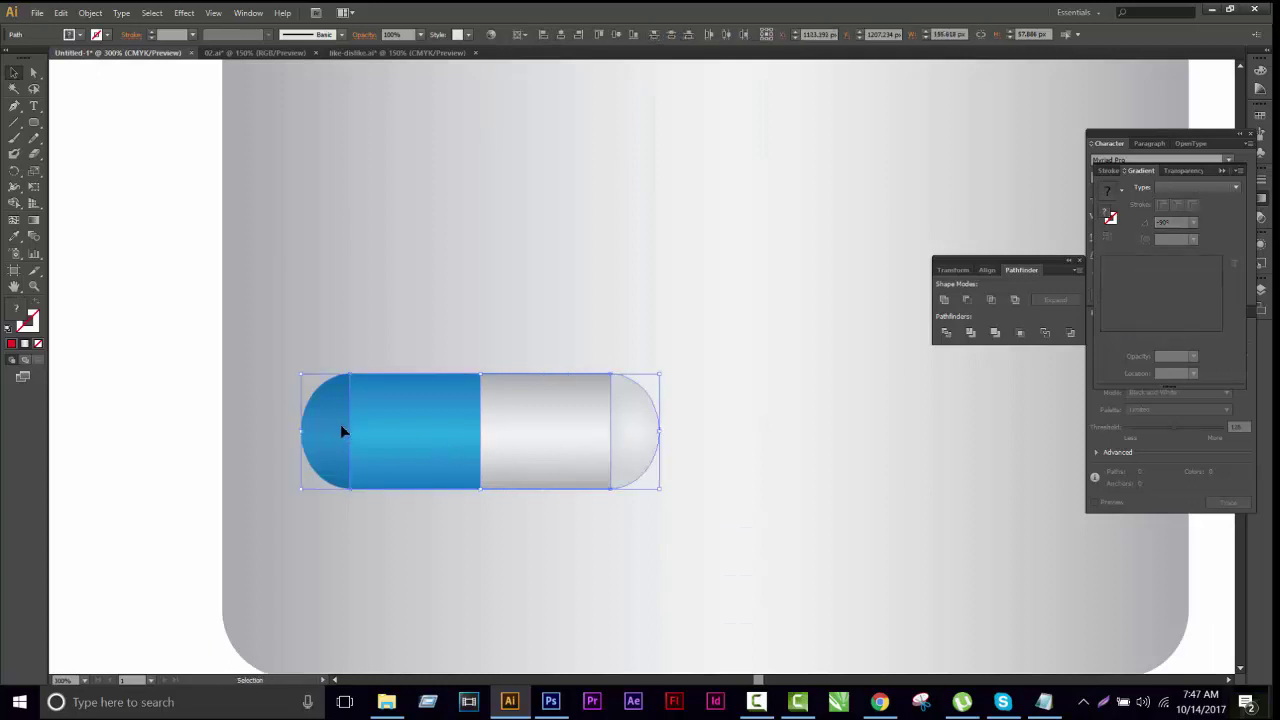
{"action": "key", "text": "v"}
{"action": "scroll", "coordinate": [529, 477], "scroll_direction": "down", "scroll_amount": 3}
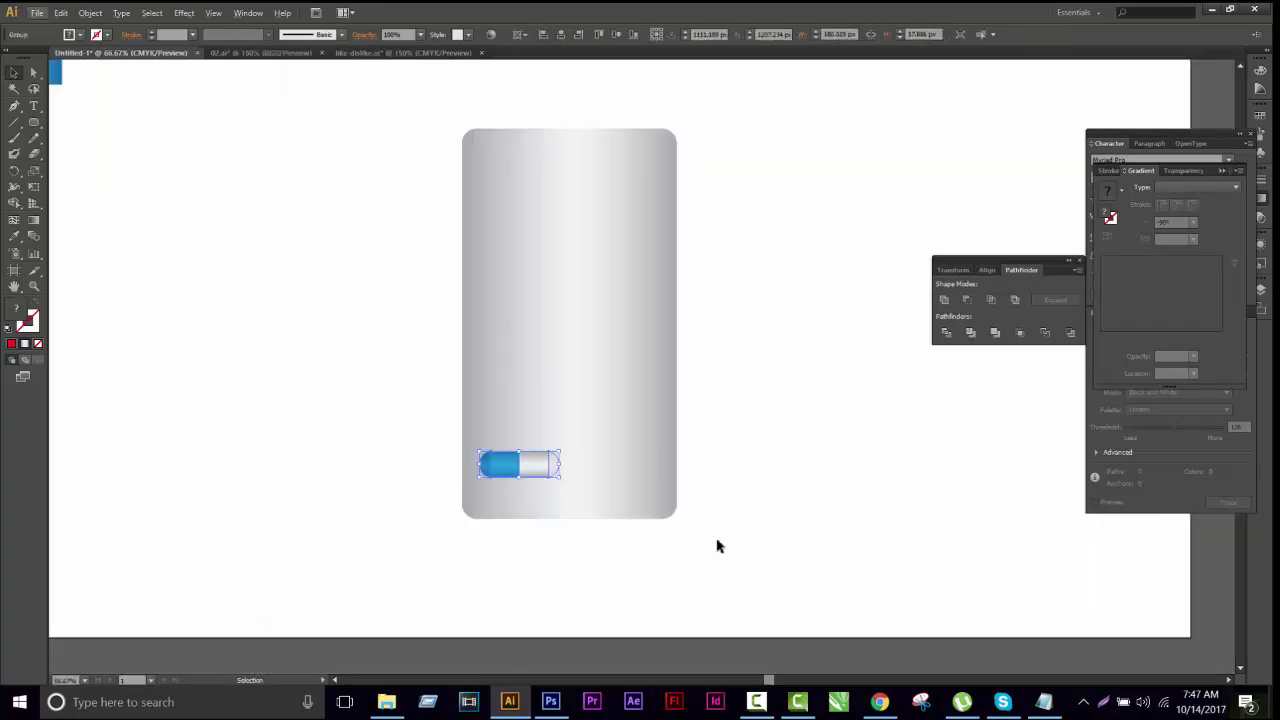
{"action": "left_click", "coordinate": [609, 583]}
{"action": "scroll", "coordinate": [493, 474], "scroll_direction": "up", "scroll_amount": 1}
{"action": "scroll", "coordinate": [493, 474], "scroll_direction": "up", "scroll_amount": 1}
{"action": "key", "text": "a"}
{"action": "left_click", "coordinate": [471, 454]}
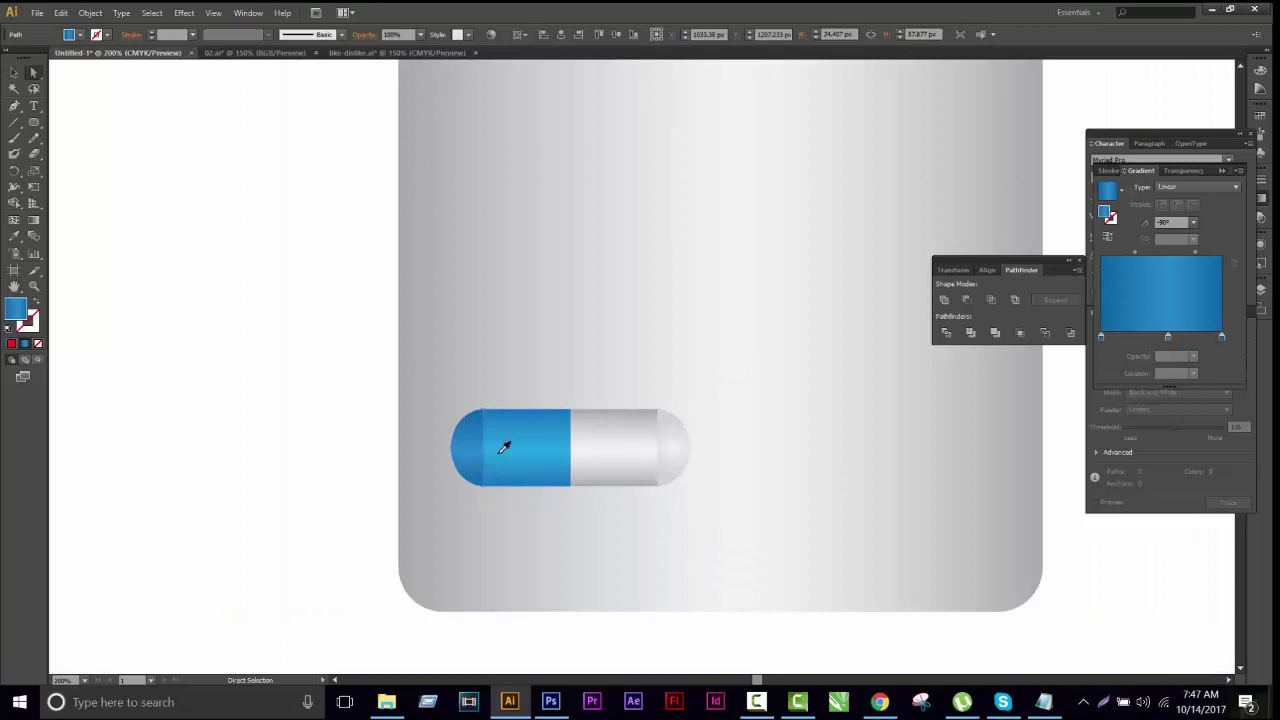
{"action": "left_click", "coordinate": [504, 447]}
{"action": "left_click", "coordinate": [389, 443]}
Copy the neighbouring grey gradient onto the capsule's end cap, then select the whole capsule
{"action": "scroll", "coordinate": [723, 543], "scroll_direction": "right", "scroll_amount": 2}
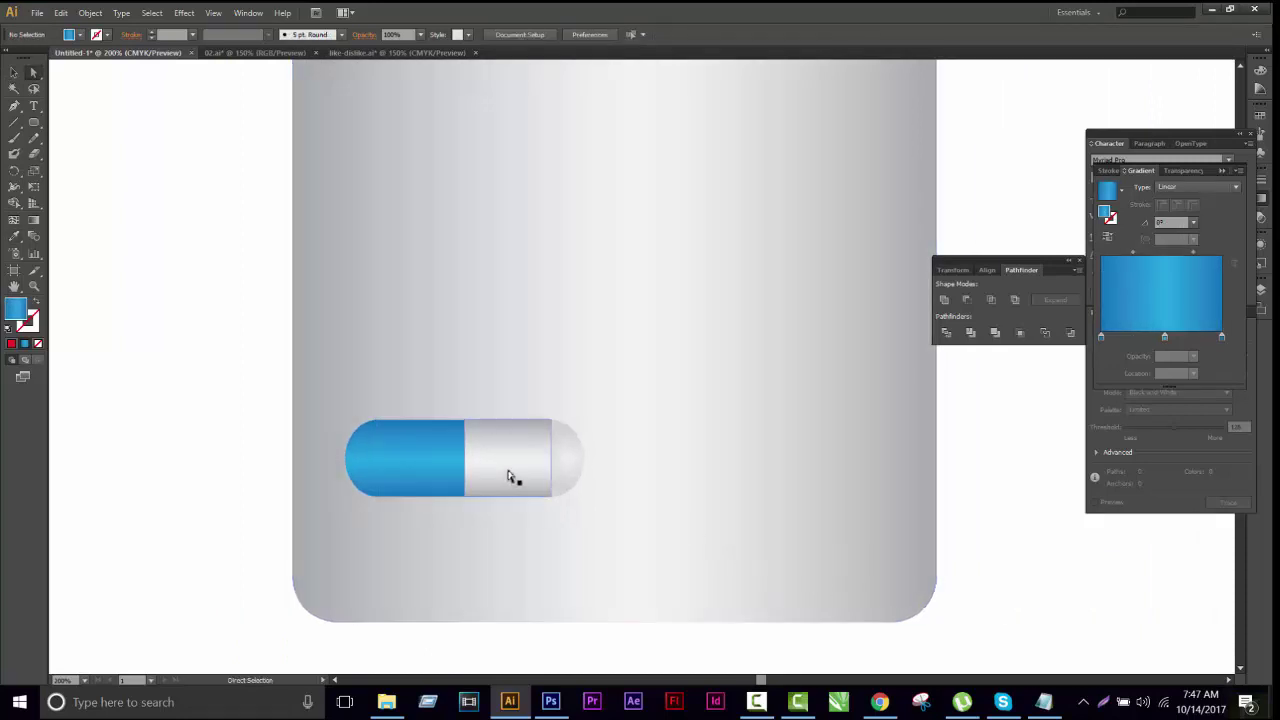
{"action": "left_click", "coordinate": [572, 457]}
{"action": "key", "text": "i"}
{"action": "left_click", "coordinate": [551, 443]}
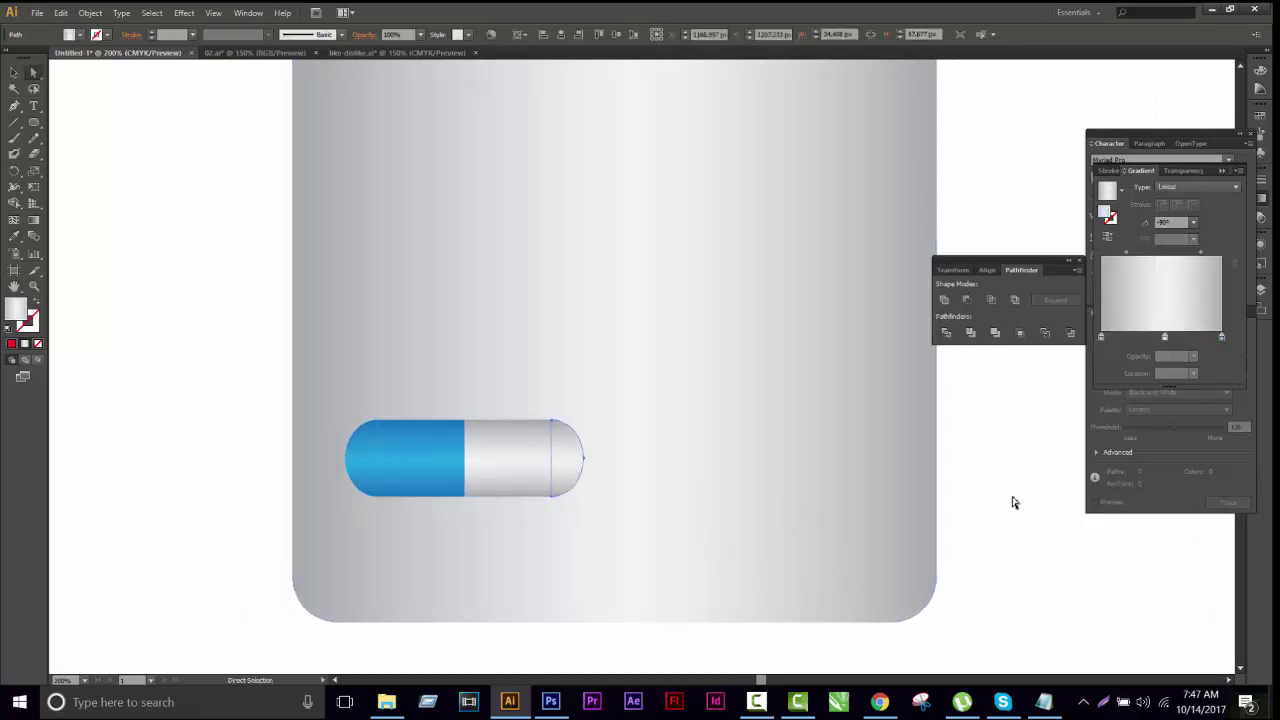
{"action": "key", "text": "v"}
{"action": "left_click", "coordinate": [497, 463]}
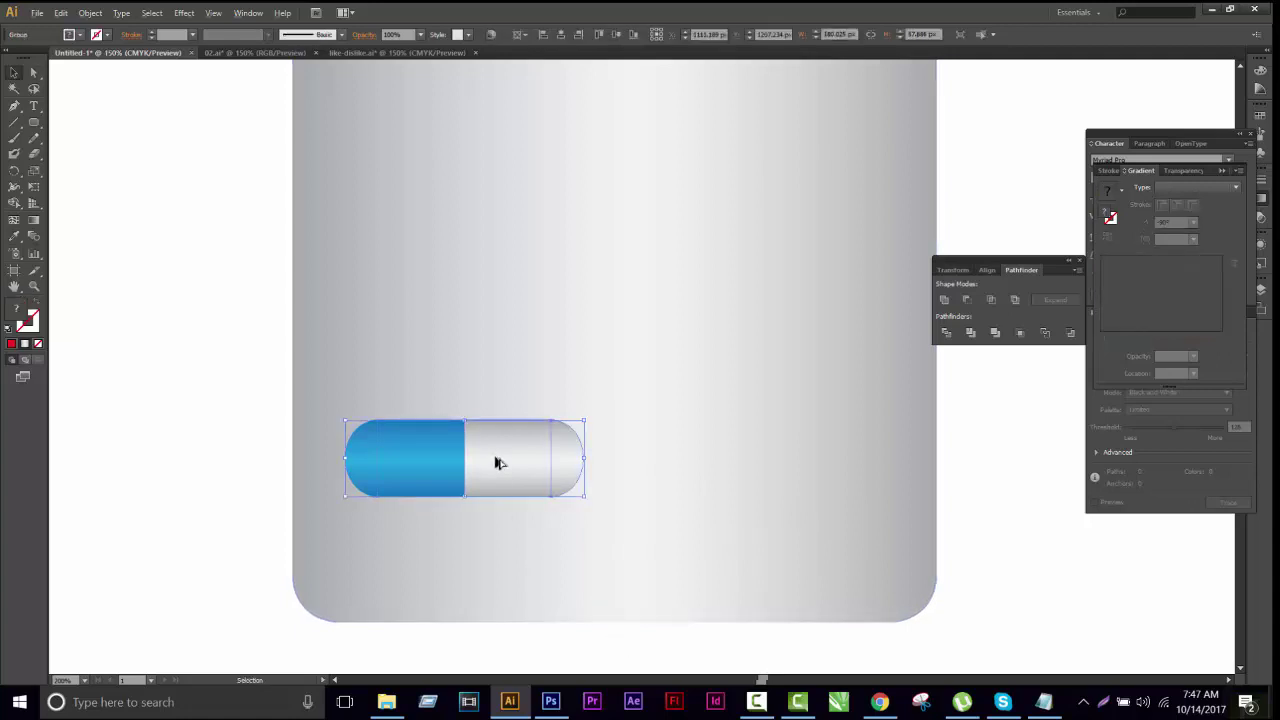
{"action": "scroll", "coordinate": [497, 463], "scroll_direction": "down", "scroll_amount": 2}
Duplicate the small capsule upward repeatedly into a vertical column of eight
{"action": "scroll", "coordinate": [650, 585], "scroll_direction": "up", "scroll_amount": 2}
{"action": "mouse_move", "coordinate": [493, 560]}
{"action": "left_mouse_down"}
{"action": "mouse_move", "coordinate": [482, 587]}
{"action": "mouse_move", "coordinate": [494, 491]}
{"action": "left_mouse_up"}
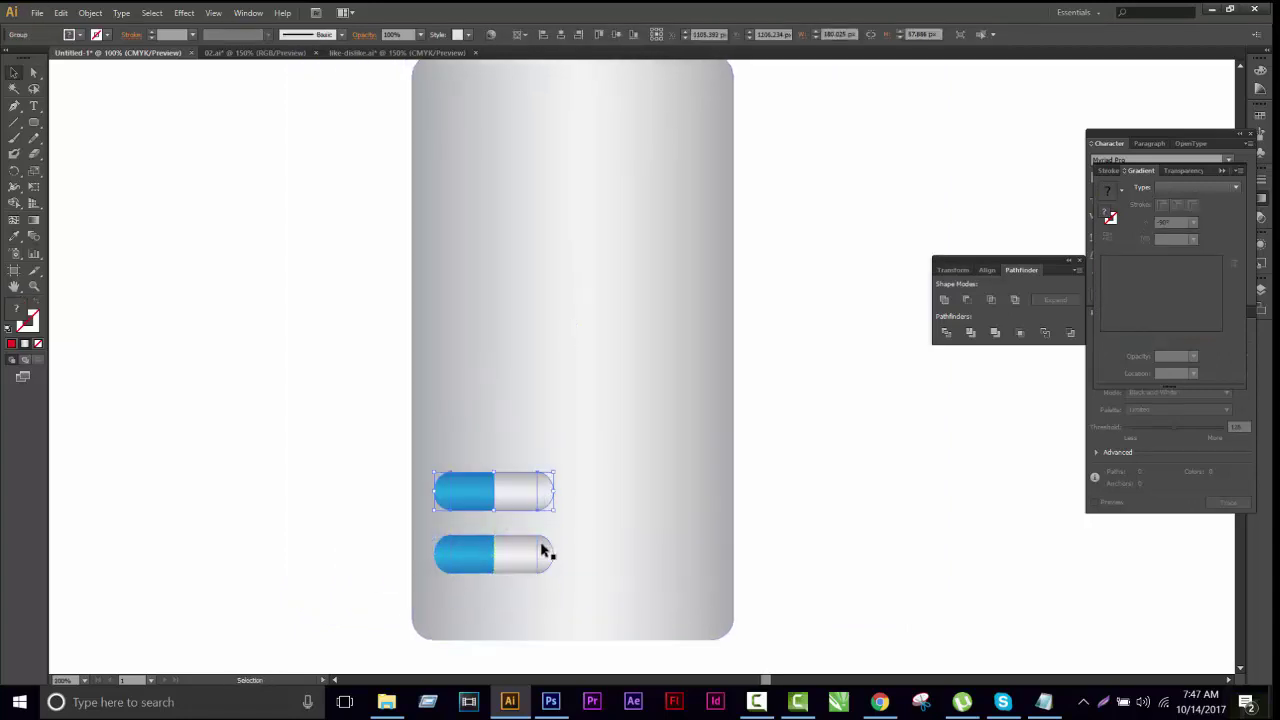
{"action": "key", "text": "ctrl+d"}
{"action": "key", "text": "ctrl+d"}
{"action": "key", "text": "ctrl+d"}
{"action": "key", "text": "ctrl+d"}
{"action": "scroll", "coordinate": [590, 533], "scroll_direction": "down", "scroll_amount": 1, "text": "alt"}
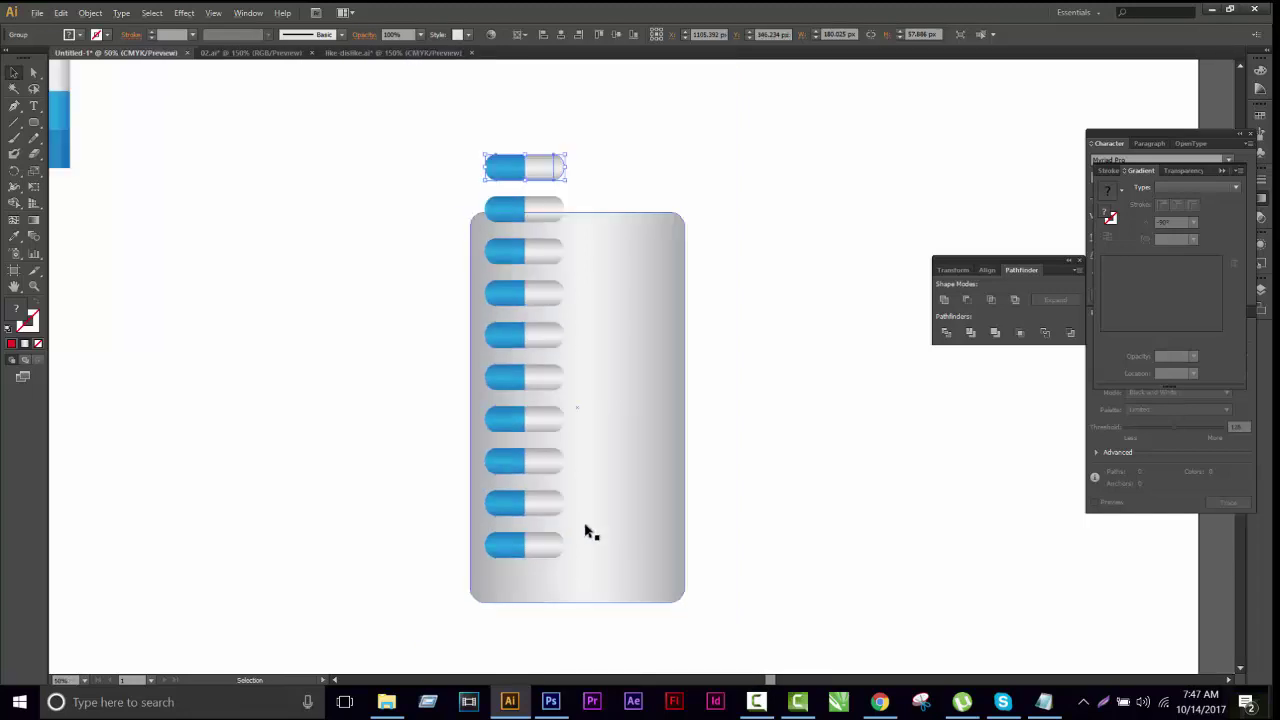
{"action": "key", "text": "ctrl+plus"}
{"action": "key", "text": "ctrl+z"}
{"action": "key", "text": "ctrl+z"}
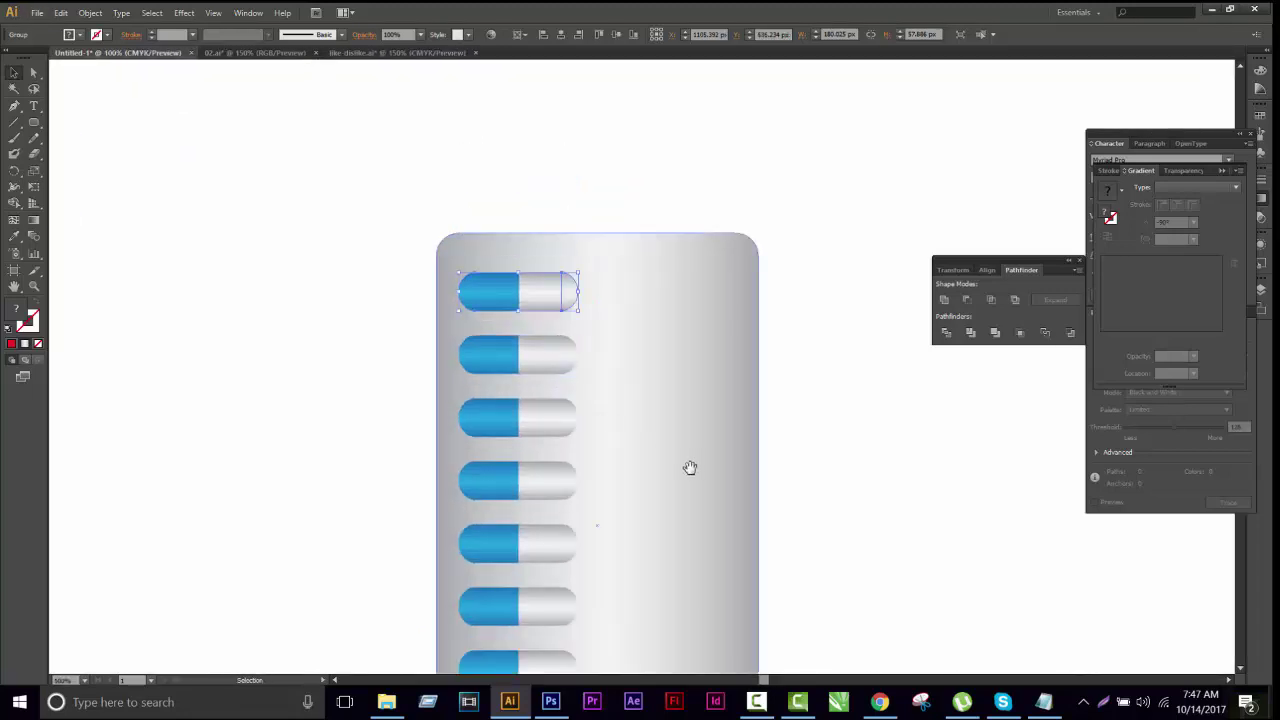
Move the grey rectangle to the artboard's left edge and select the capsule column
{"action": "left_click_drag", "start_coordinate": [690, 467], "coordinate": [682, 355]}
{"action": "key", "text": "ctrl+minus"}
{"action": "key", "text": "ctrl+minus"}
{"action": "left_click", "coordinate": [643, 580]}
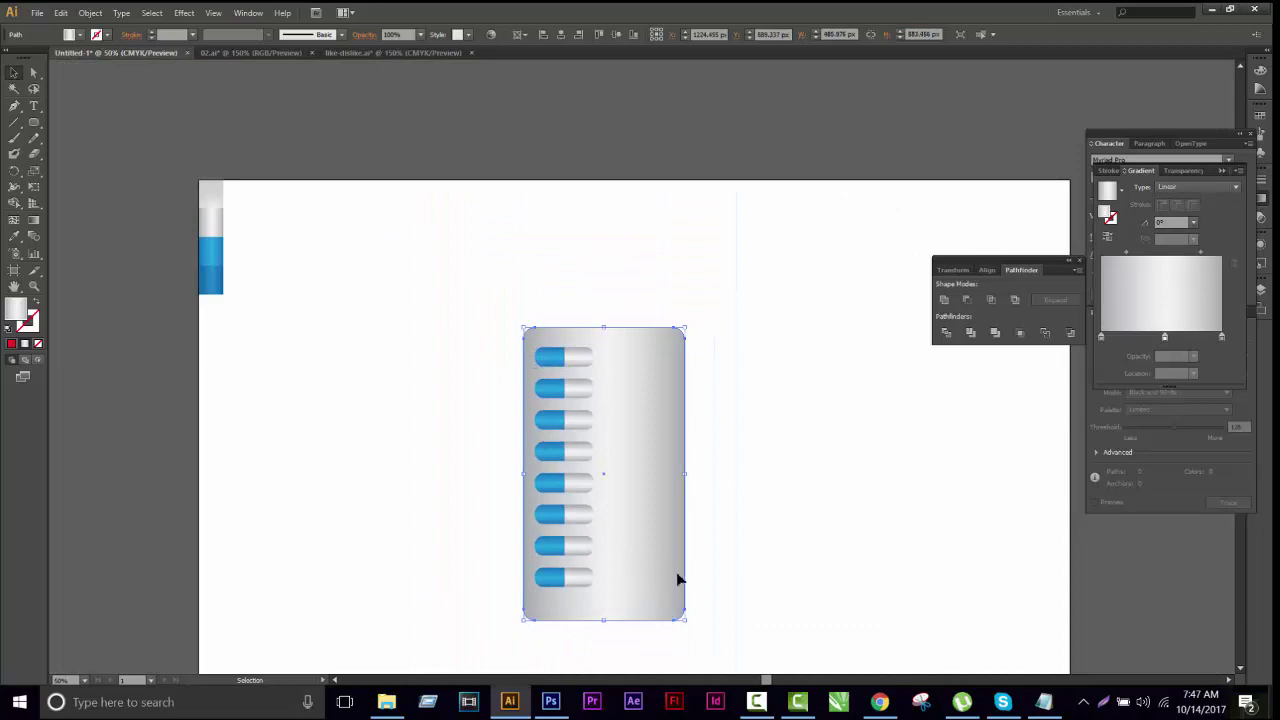
{"action": "left_click_drag", "start_coordinate": [678, 580], "coordinate": [363, 556]}
{"action": "left_click_drag", "start_coordinate": [618, 645], "coordinate": [470, 302]}
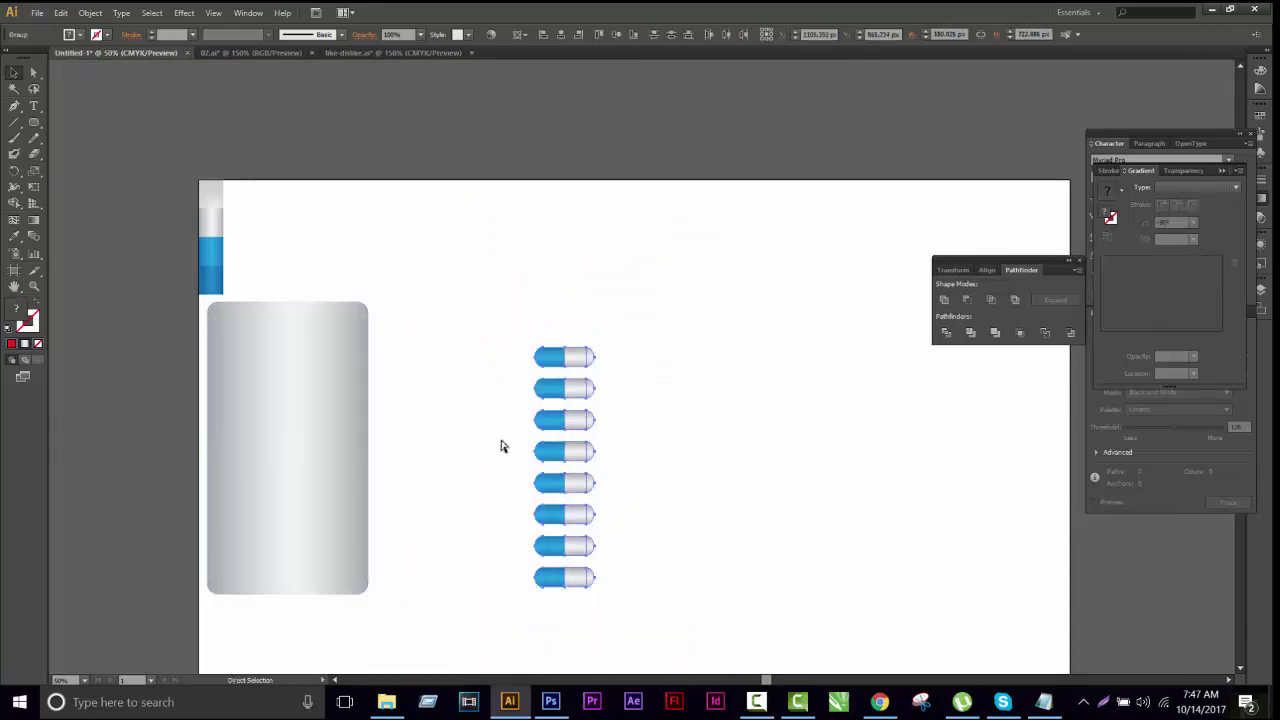
{"action": "left_click", "coordinate": [548, 553]}
Alt-drag a copy of the capsule column to the right as a second column
{"action": "left_click", "coordinate": [612, 457]}
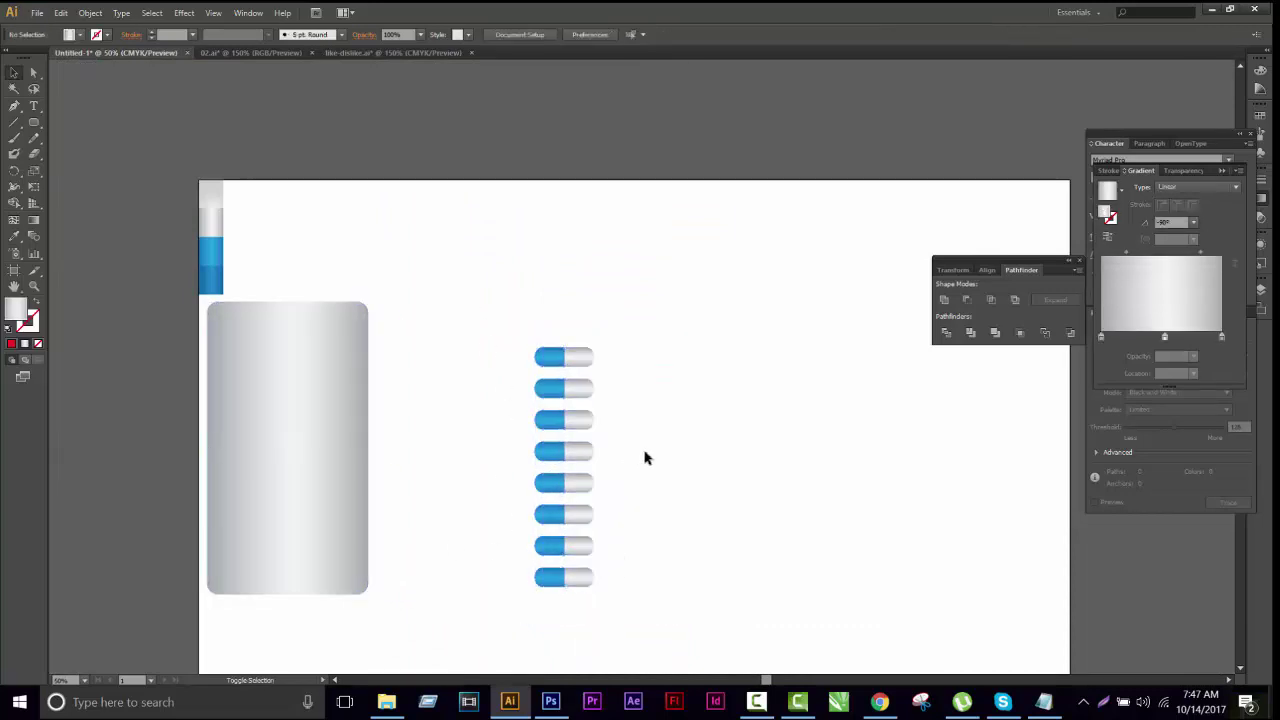
{"action": "left_click", "coordinate": [548, 455]}
{"action": "left_click_drag", "start_coordinate": [548, 455], "coordinate": [648, 455]}
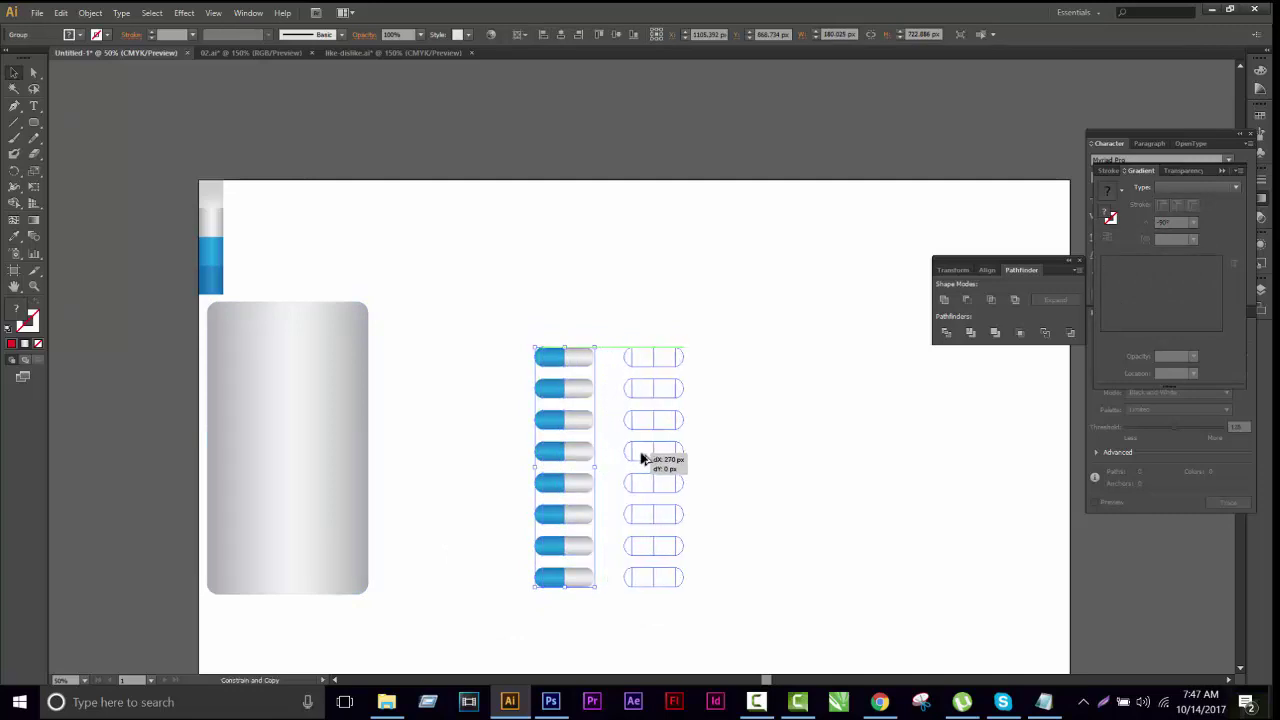
{"action": "left_click", "coordinate": [563, 451], "text": "shift"}
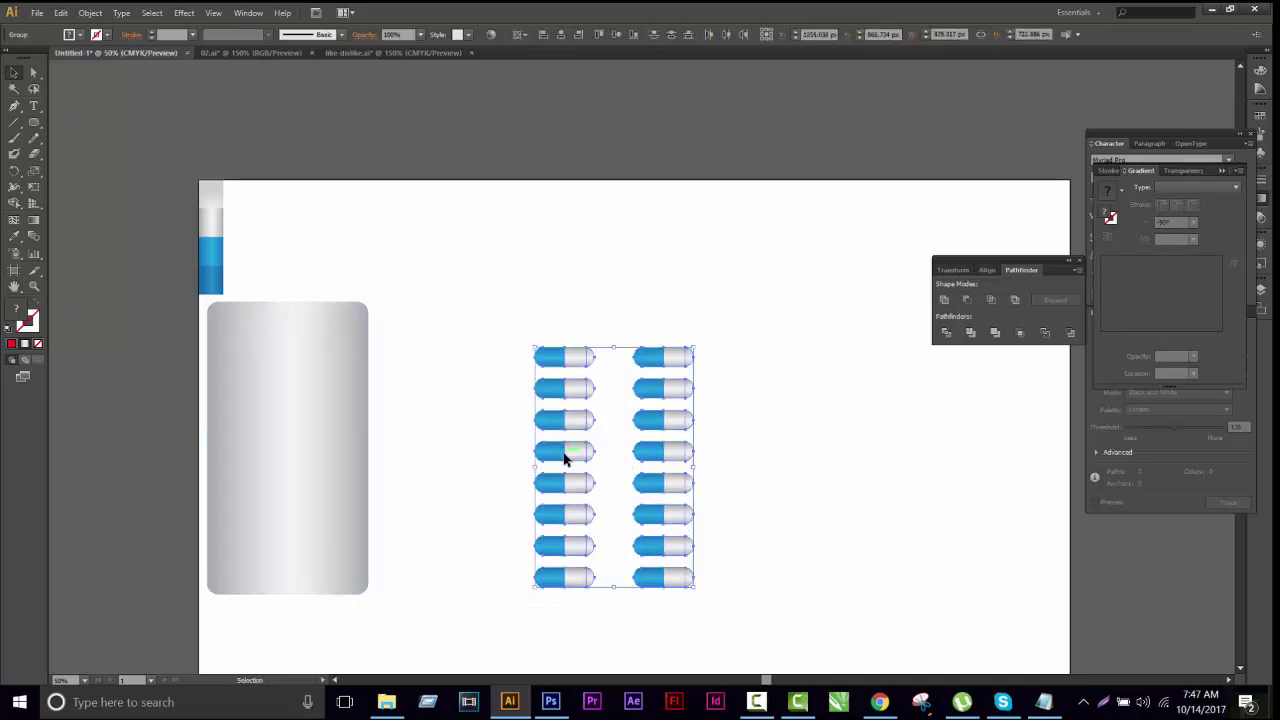
Move the grey rectangle under both columns and align everything to centre
{"action": "left_click", "coordinate": [600, 306]}
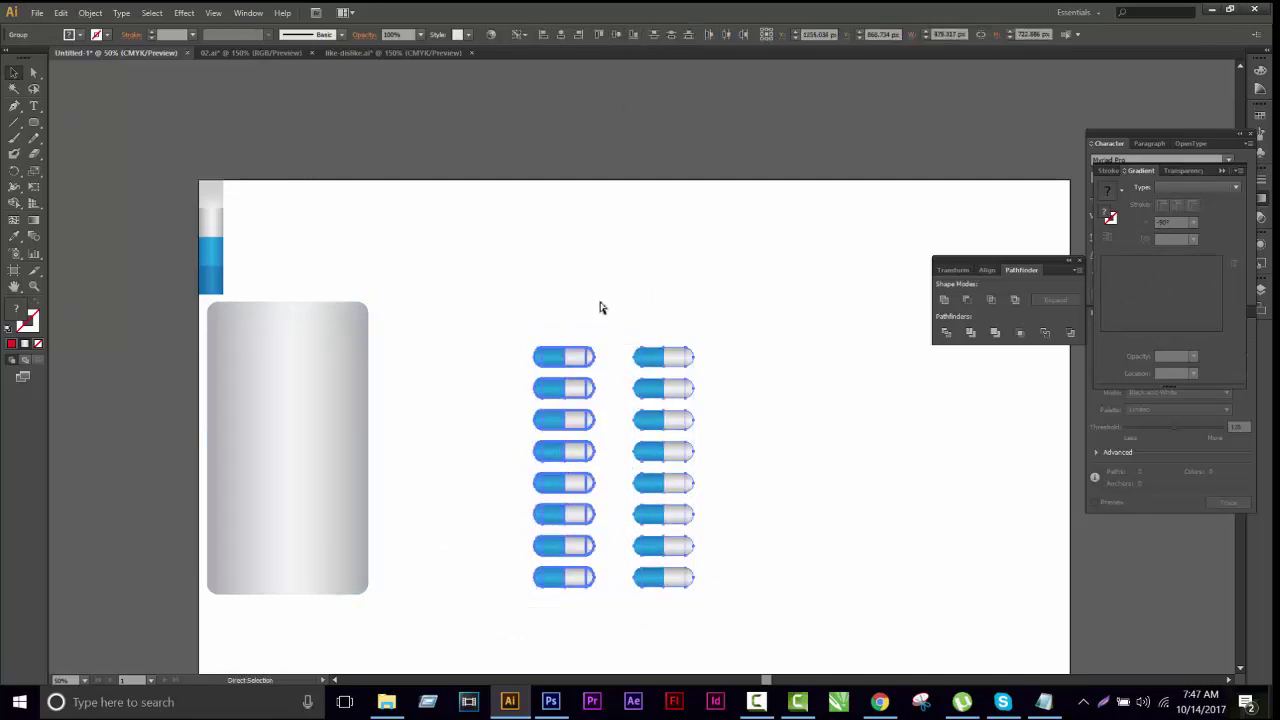
{"action": "left_click_drag", "start_coordinate": [600, 306], "coordinate": [706, 583]}
{"action": "left_click", "coordinate": [268, 449], "text": "shift"}
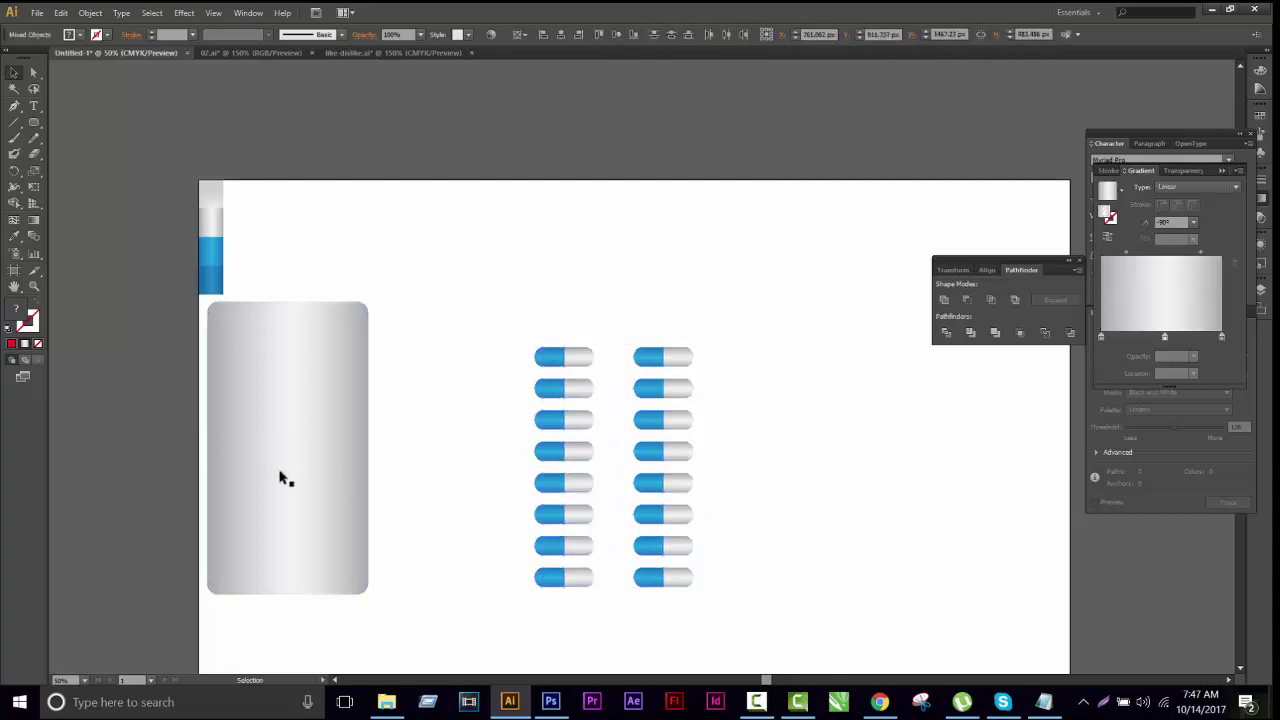
{"action": "left_click_drag", "start_coordinate": [280, 477], "coordinate": [560, 470]}
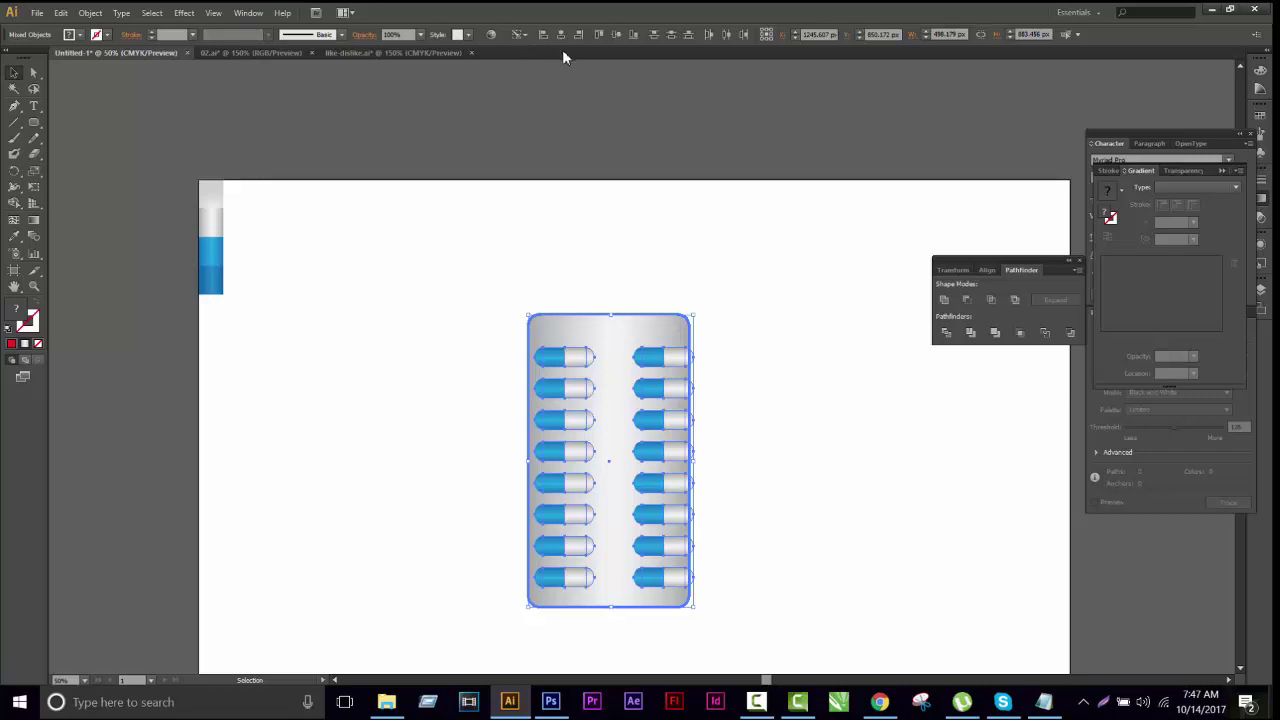
{"action": "left_click", "coordinate": [563, 35]}
{"action": "left_click", "coordinate": [743, 357]}
{"action": "scroll", "coordinate": [743, 389], "scroll_direction": "down", "scroll_amount": 2}
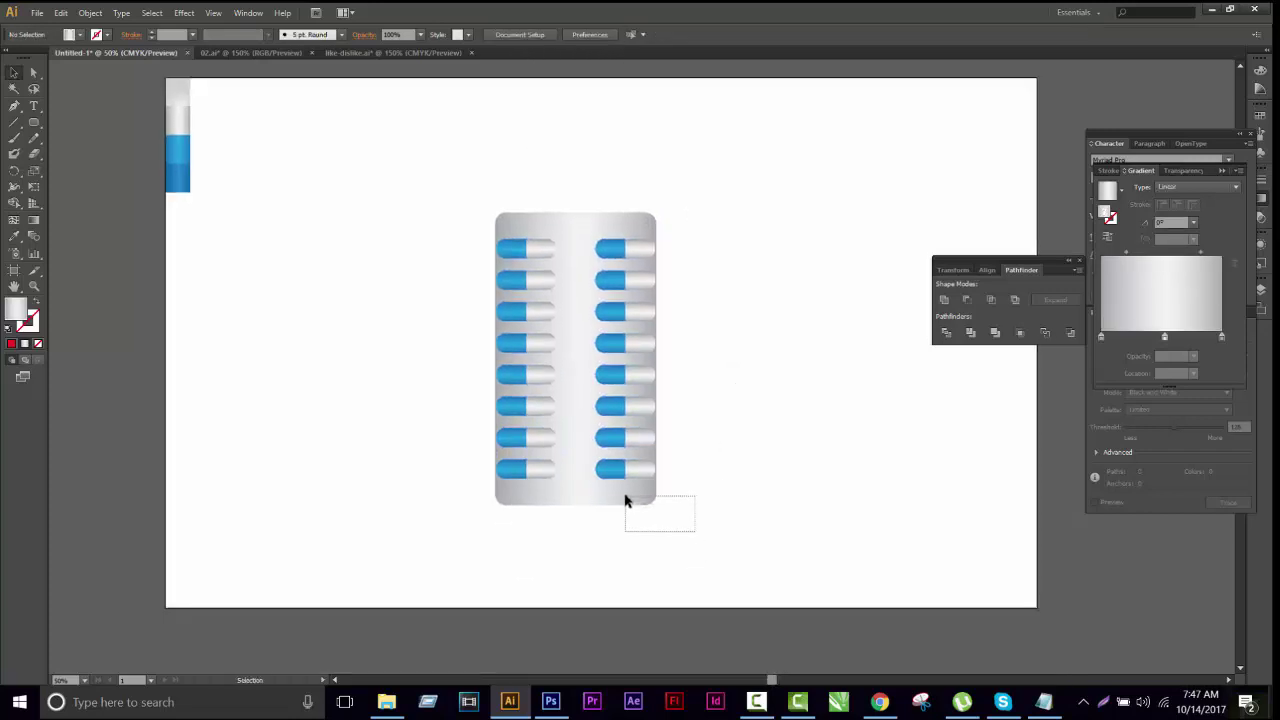
Undo the skew on the blister card and drag its right anchors to widen it
{"action": "left_click_drag", "start_coordinate": [692, 535], "coordinate": [625, 497]}
{"action": "key", "text": "a"}
{"action": "left_click_drag", "start_coordinate": [689, 530], "coordinate": [620, 490]}
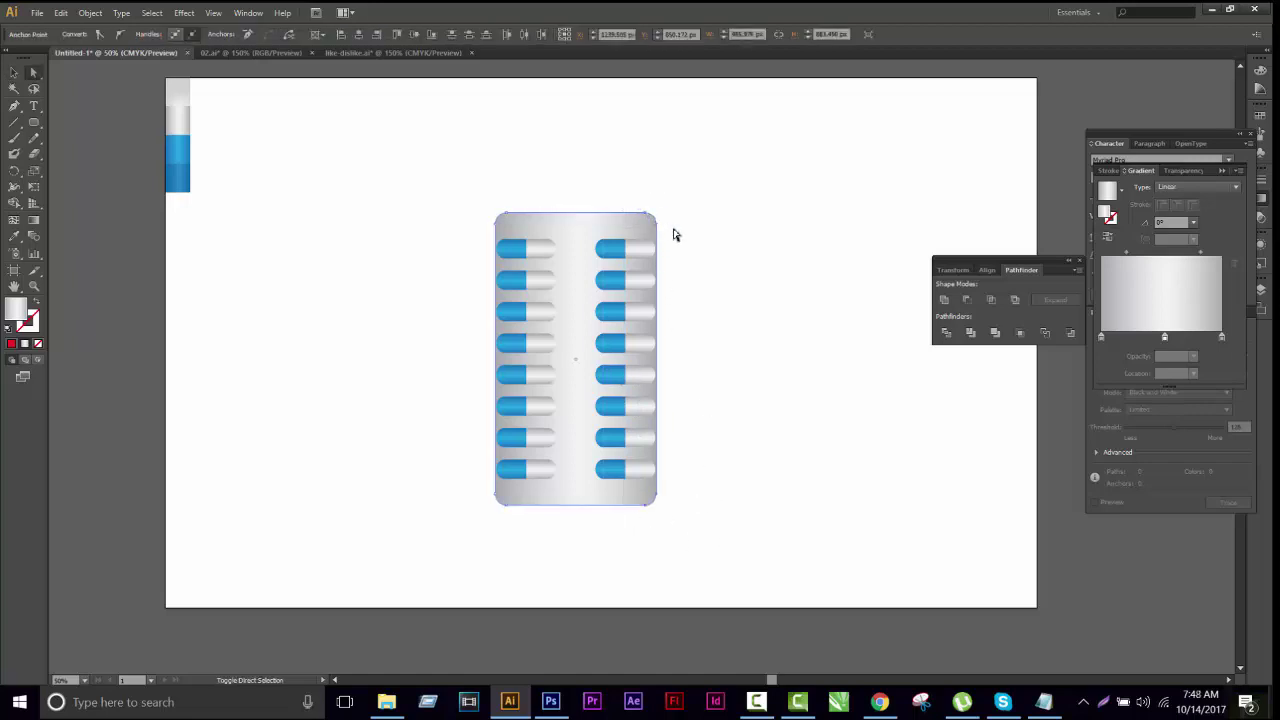
{"action": "left_click_drag", "start_coordinate": [657, 242], "coordinate": [671, 256]}
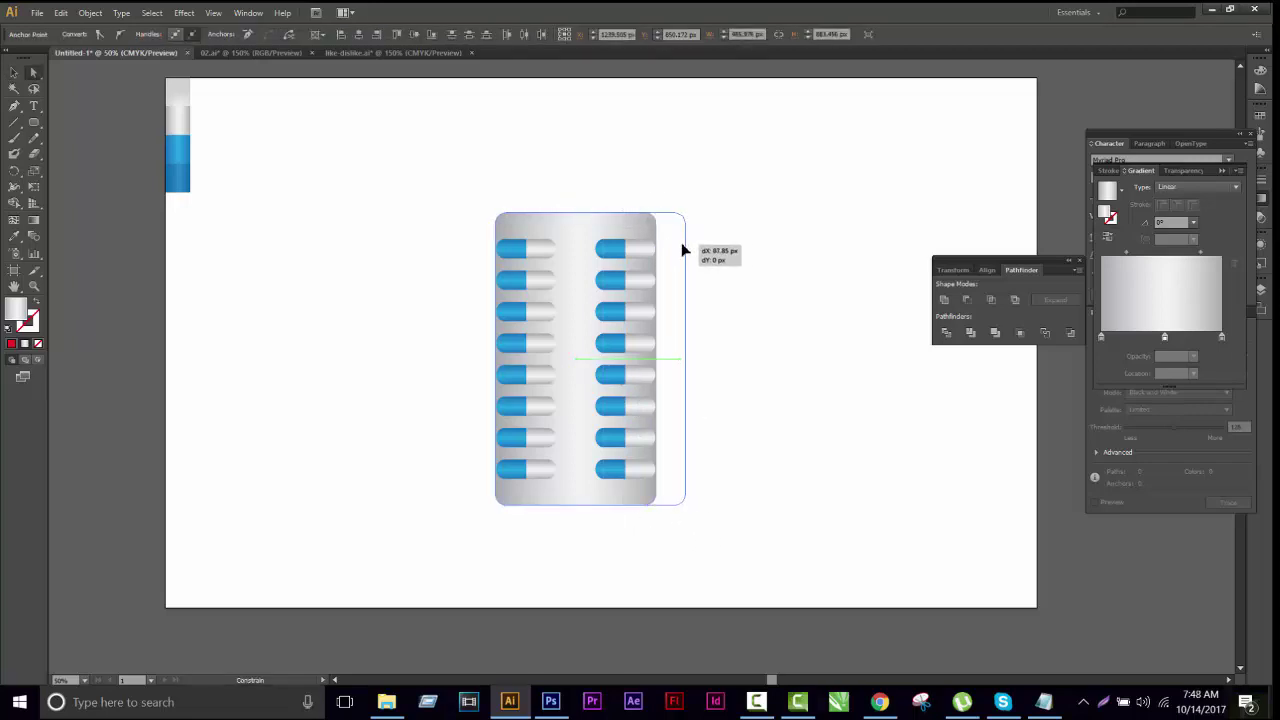
{"action": "key", "text": "ctrl+z"}
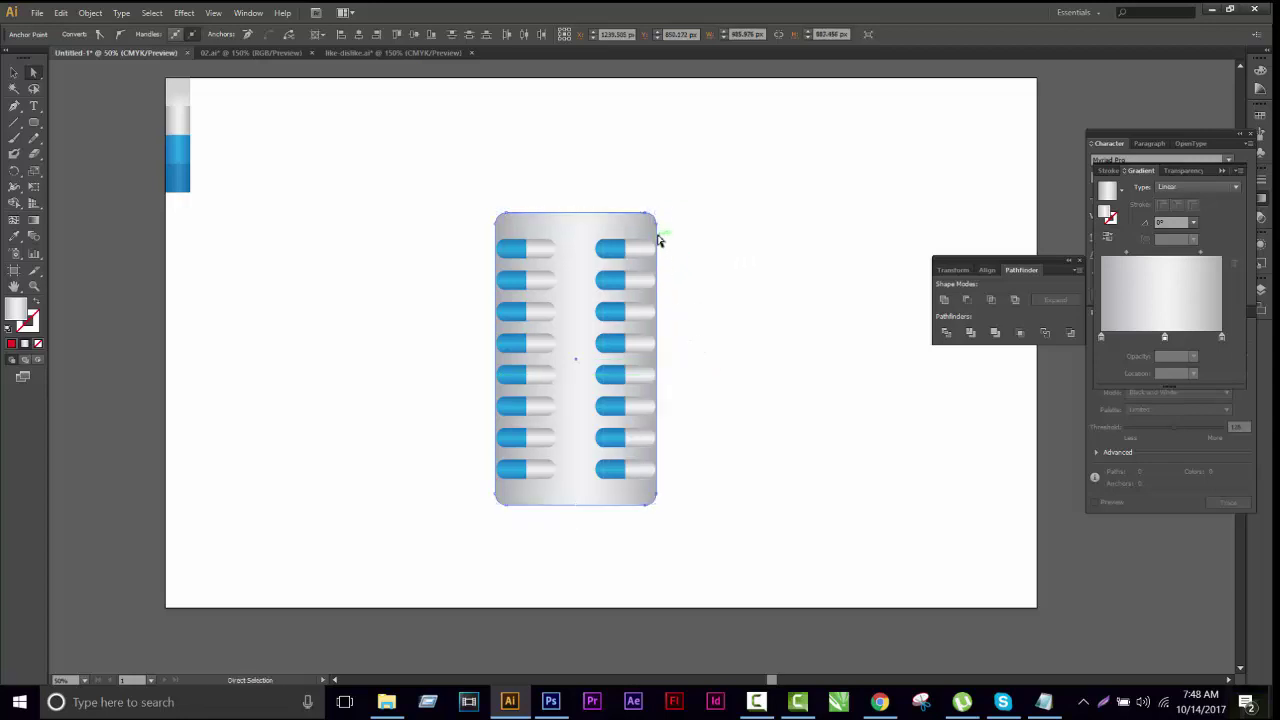
{"action": "left_click_drag", "start_coordinate": [657, 238], "coordinate": [675, 238]}
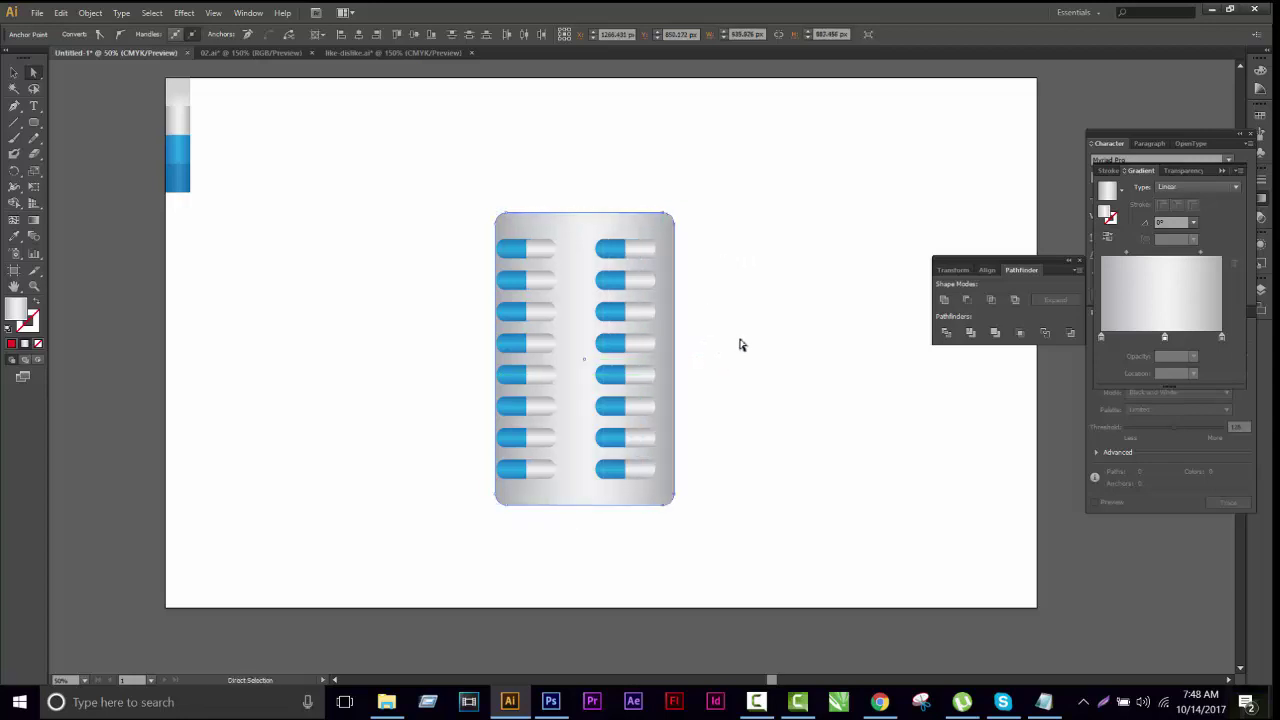
Select the whole blister pack and realign the pill columns on the card
{"action": "left_click", "coordinate": [728, 460]}
{"action": "key", "text": "v"}
{"action": "left_click_drag", "start_coordinate": [682, 553], "coordinate": [486, 248]}
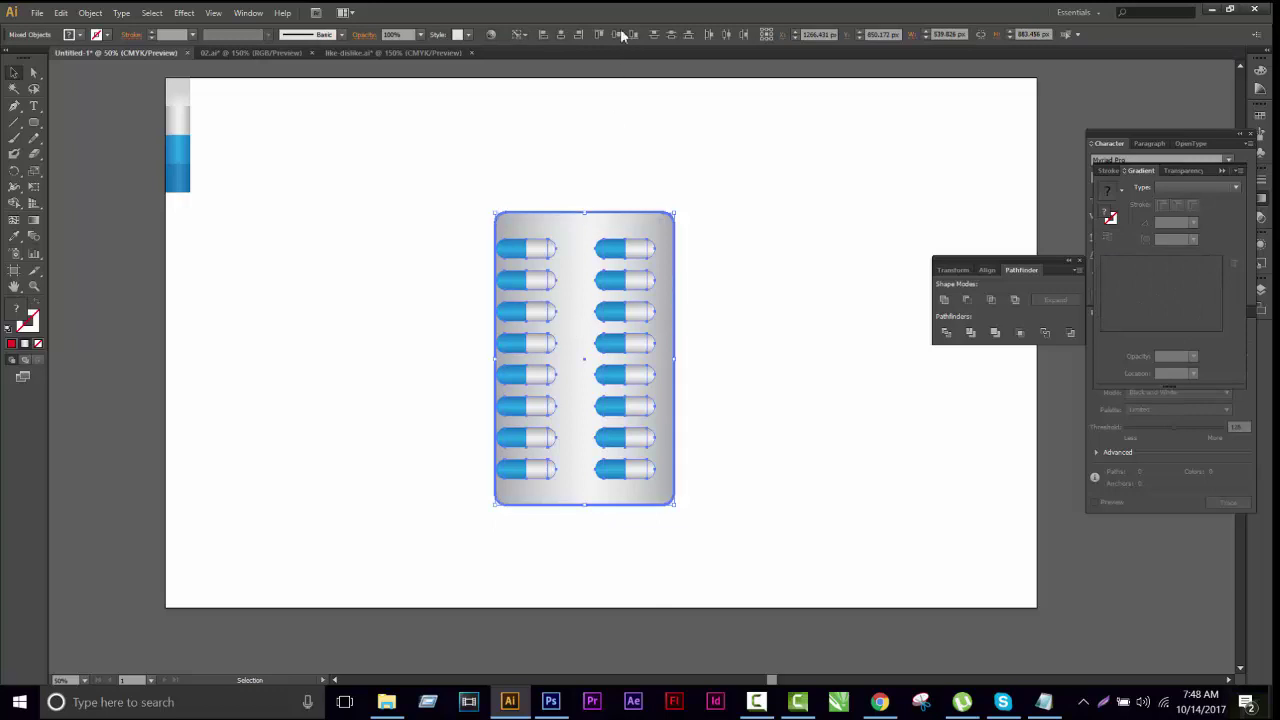
{"action": "left_click", "coordinate": [564, 35]}
Move the upright blister pack left on the artboard, keeping its full size
{"action": "left_click", "coordinate": [765, 257]}
{"action": "left_click_drag", "start_coordinate": [765, 257], "coordinate": [760, 381]}
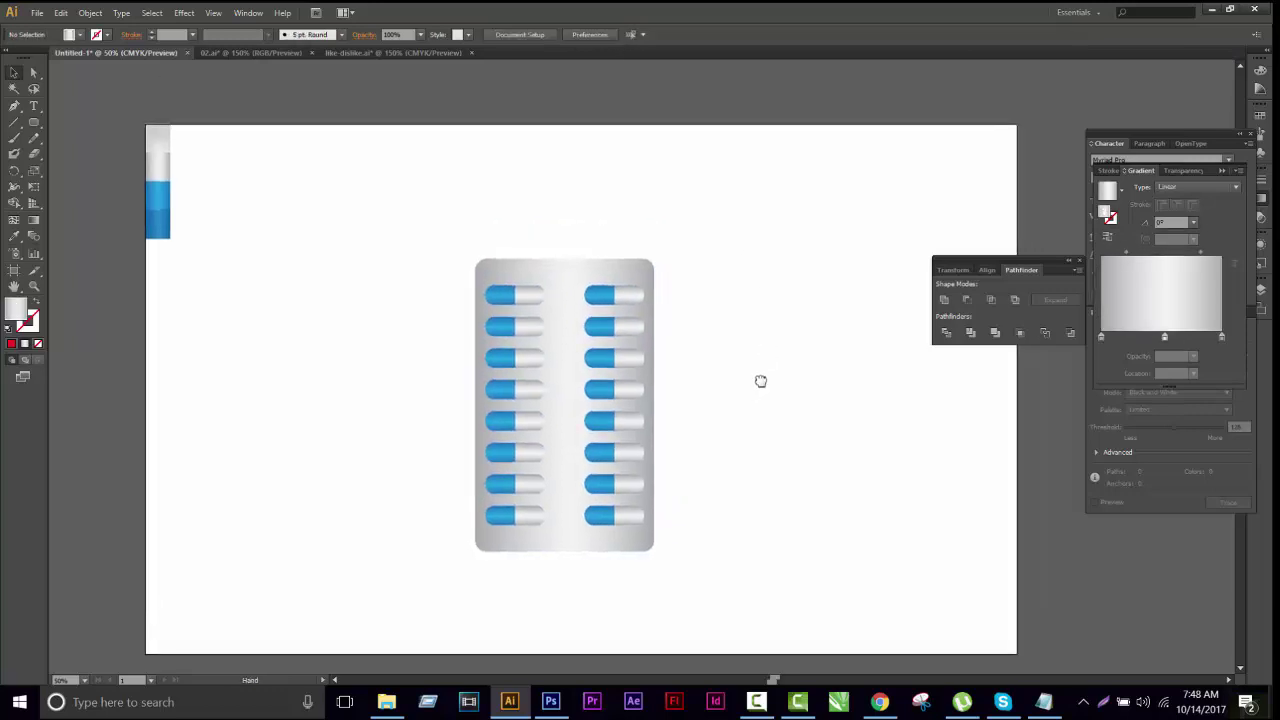
{"action": "scroll", "coordinate": [697, 523], "scroll_direction": "down", "scroll_amount": 2}
{"action": "scroll", "coordinate": [697, 523], "scroll_direction": "up", "scroll_amount": 1}
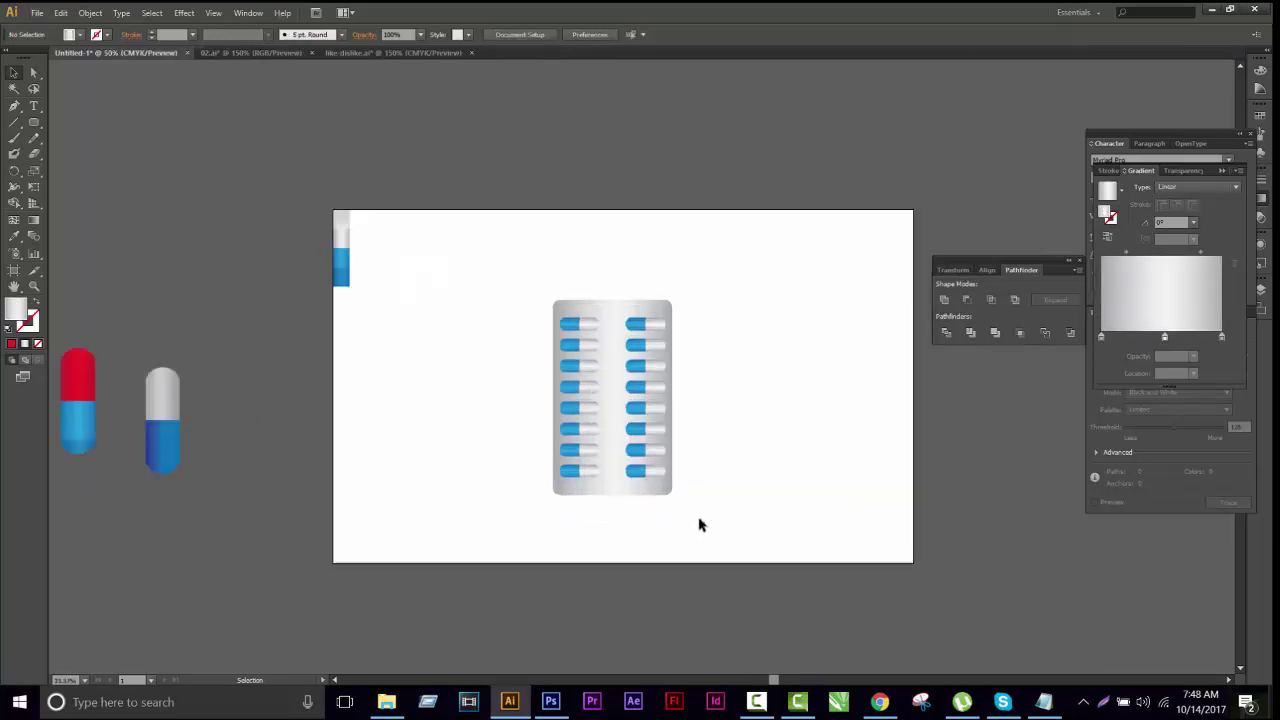
{"action": "scroll", "coordinate": [693, 516], "scroll_direction": "up", "scroll_amount": 2}
{"action": "left_click", "coordinate": [480, 354]}
{"action": "scroll", "coordinate": [591, 297], "scroll_direction": "down", "scroll_amount": 2}
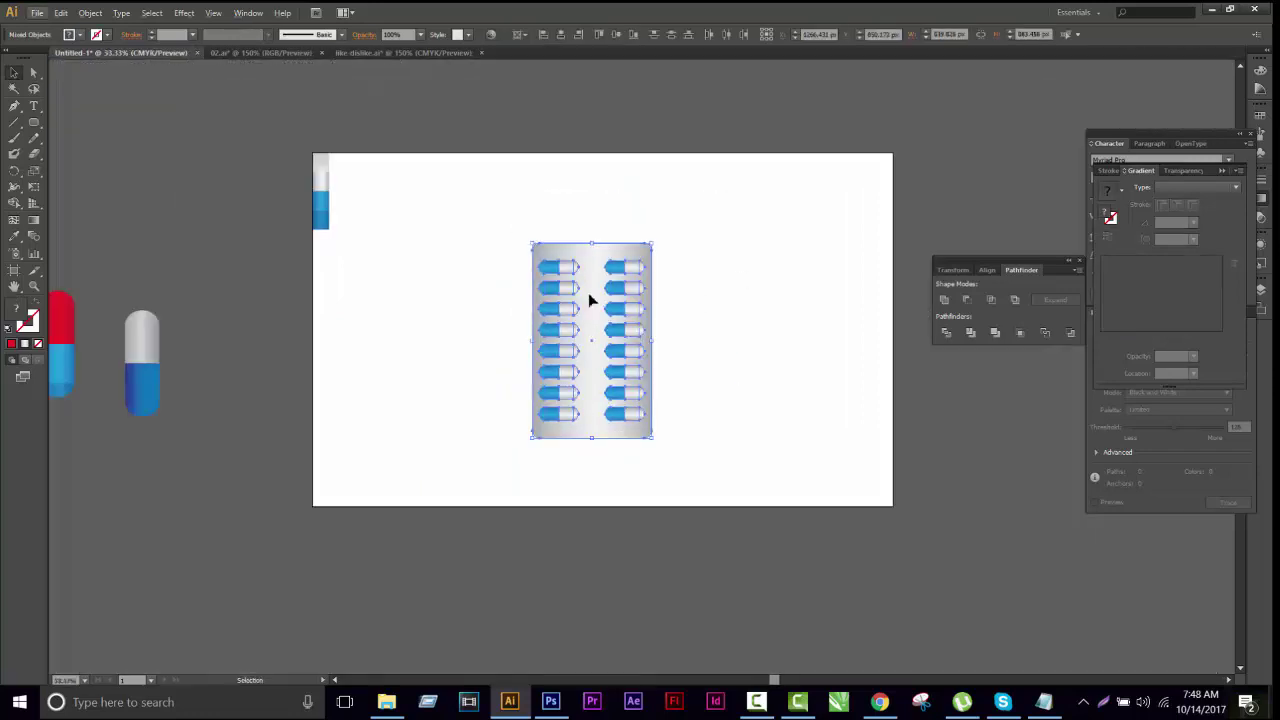
{"action": "left_click_drag", "start_coordinate": [591, 297], "coordinate": [533, 335]}
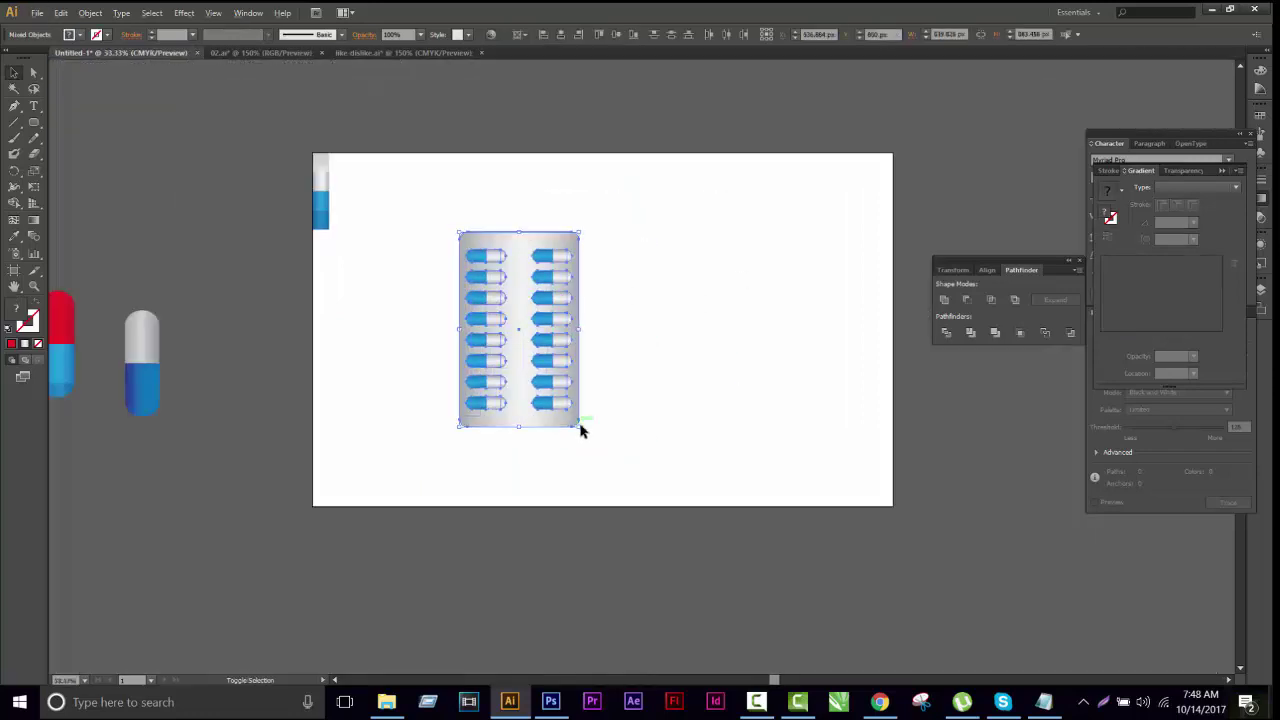
{"action": "mouse_move", "coordinate": [573, 420]}
{"action": "left_mouse_down"}
{"action": "mouse_move", "coordinate": [564, 403]}
{"action": "mouse_move", "coordinate": [536, 406]}
{"action": "left_mouse_up"}
{"action": "key", "text": "ctrl+z"}
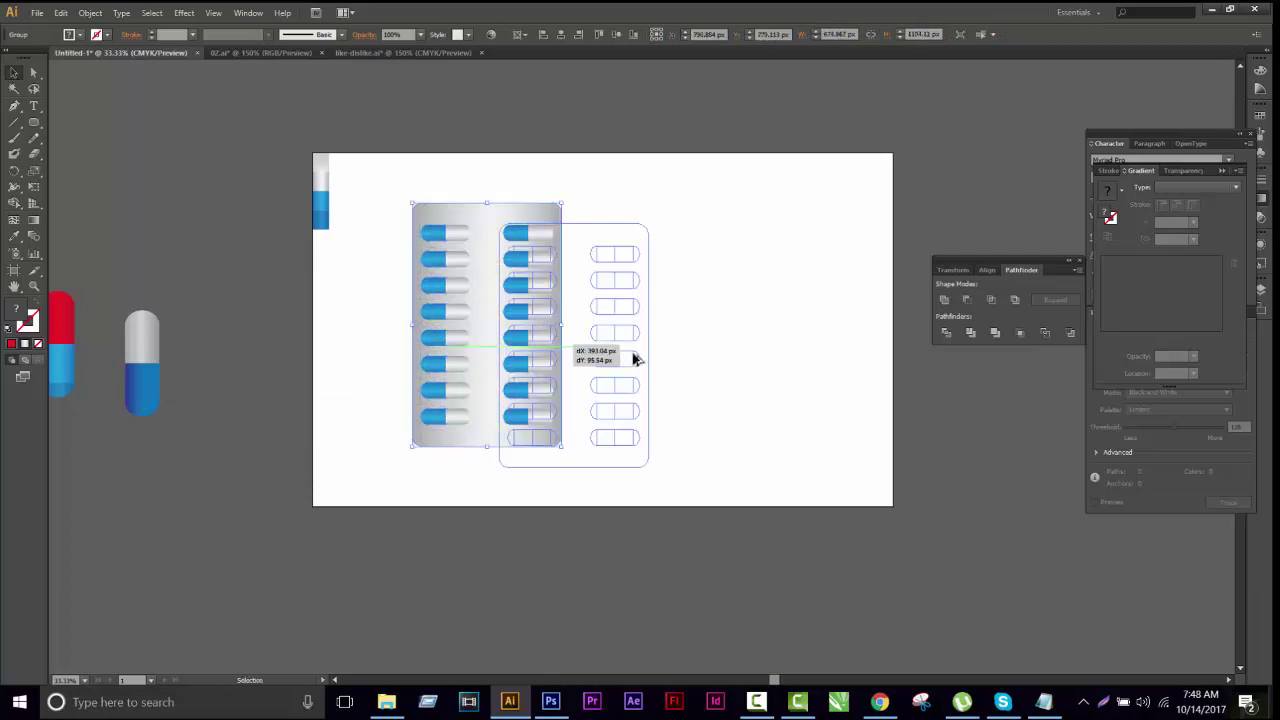
Duplicate the blister pack, rotate the copy 90° and place it overlapping the original's lower right
{"action": "left_click_drag", "start_coordinate": [547, 337], "coordinate": [741, 369]}
{"action": "left_click_drag", "start_coordinate": [762, 232], "coordinate": [806, 436]}
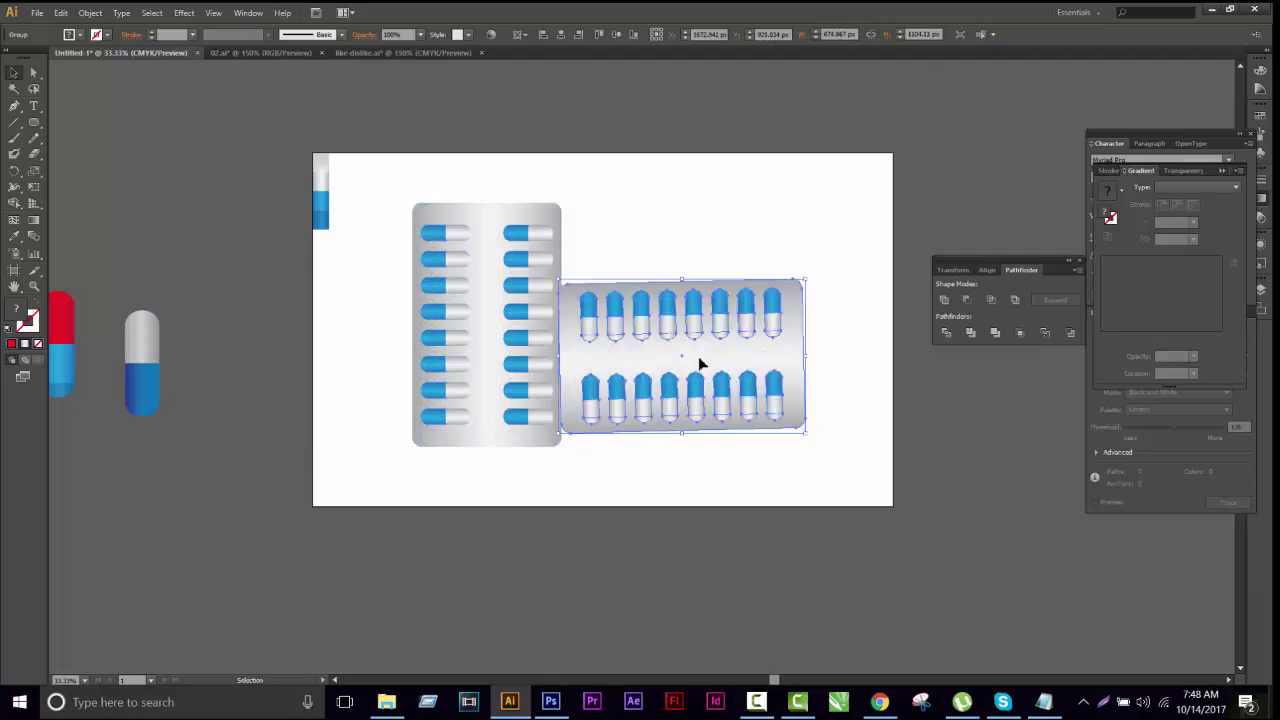
{"action": "mouse_move", "coordinate": [700, 363]}
{"action": "left_mouse_down"}
{"action": "mouse_move", "coordinate": [696, 400]}
{"action": "mouse_move", "coordinate": [691, 372]}
{"action": "left_mouse_up"}
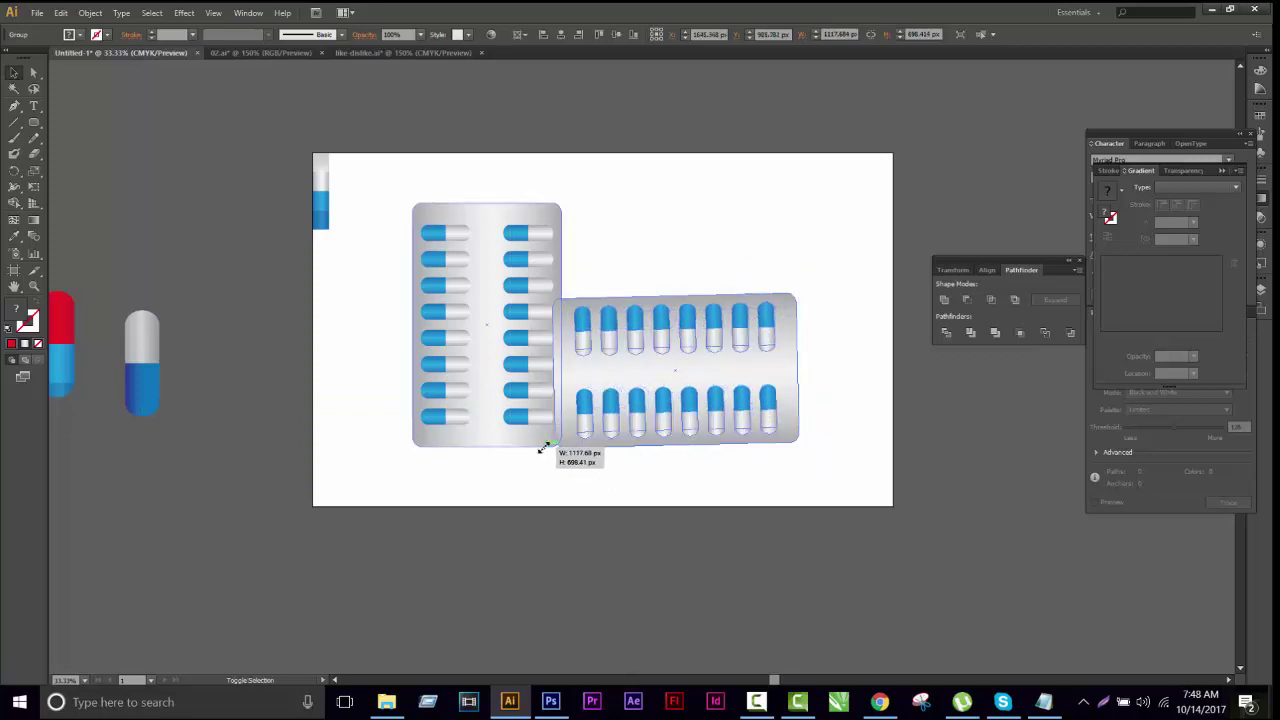
{"action": "left_click_drag", "start_coordinate": [549, 451], "coordinate": [560, 444]}
{"action": "left_click", "coordinate": [768, 515]}
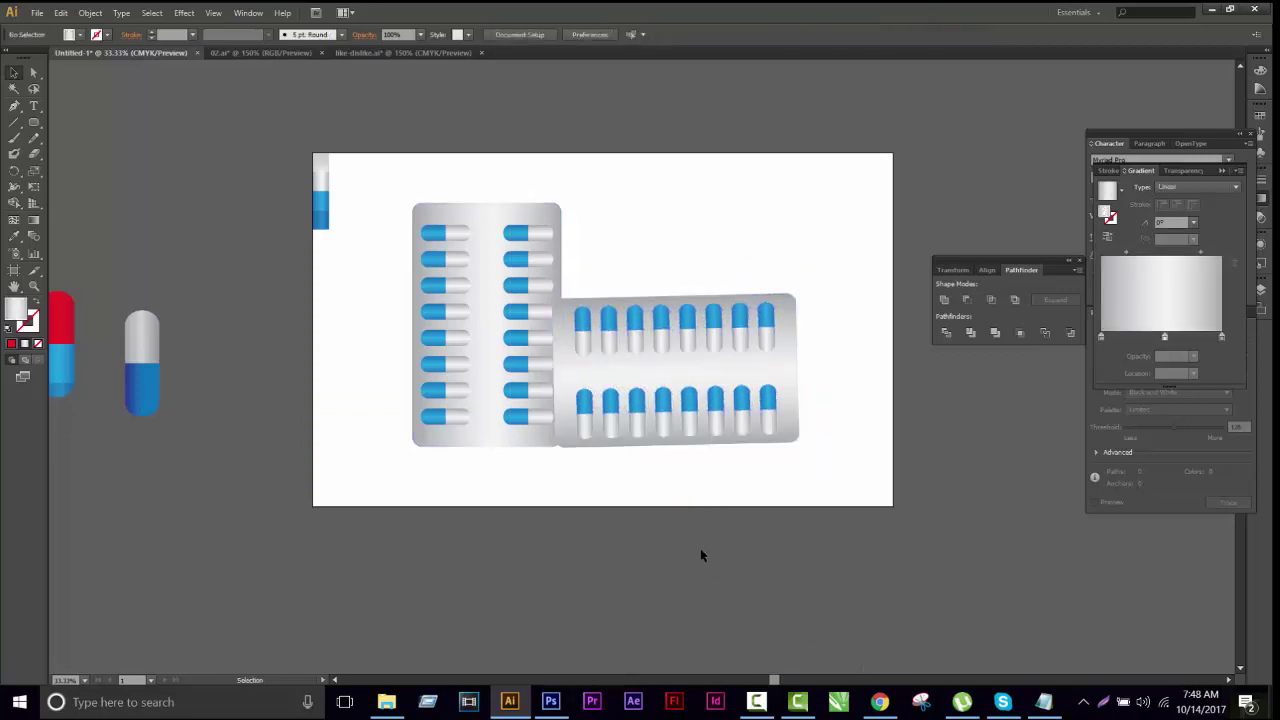
Select the whole horizontal blister pack group
{"action": "scroll", "coordinate": [691, 395], "scroll_direction": "up", "scroll_amount": 1}
{"action": "left_click", "coordinate": [538, 379]}
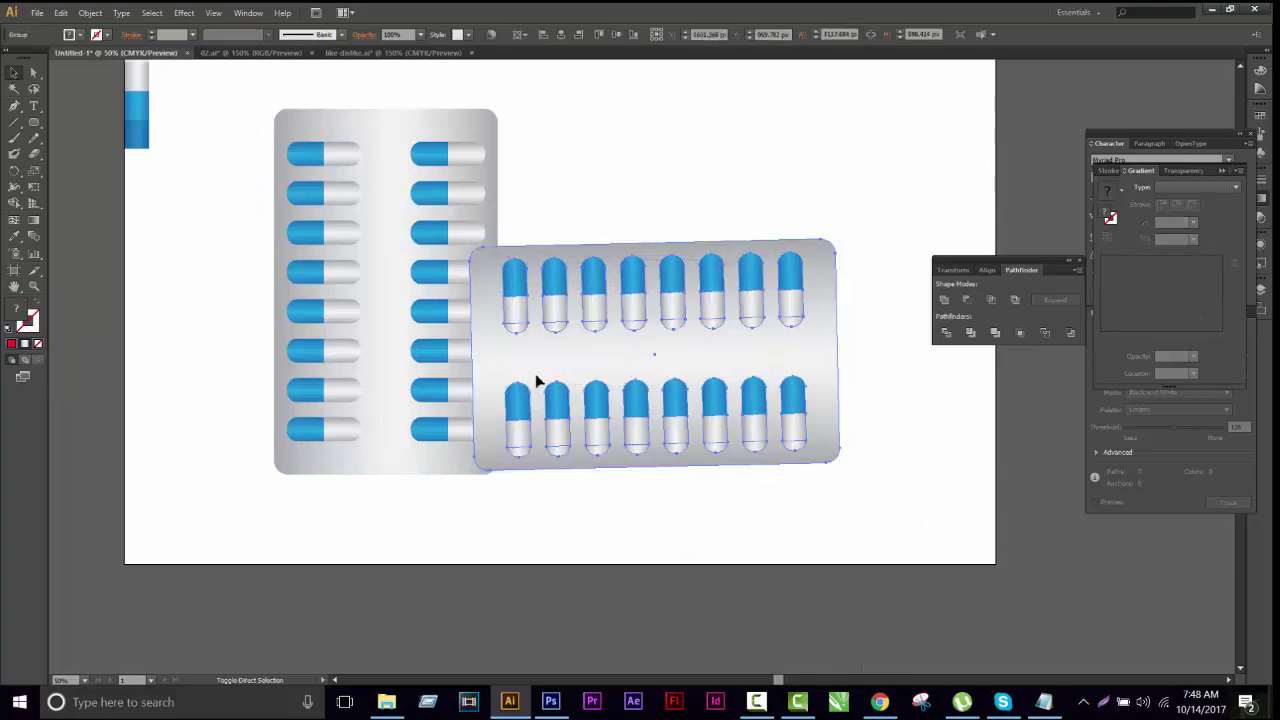
{"action": "key", "text": "ctrl"}
{"action": "left_click", "coordinate": [840, 491]}
{"action": "left_click_drag", "start_coordinate": [866, 531], "coordinate": [689, 323]}
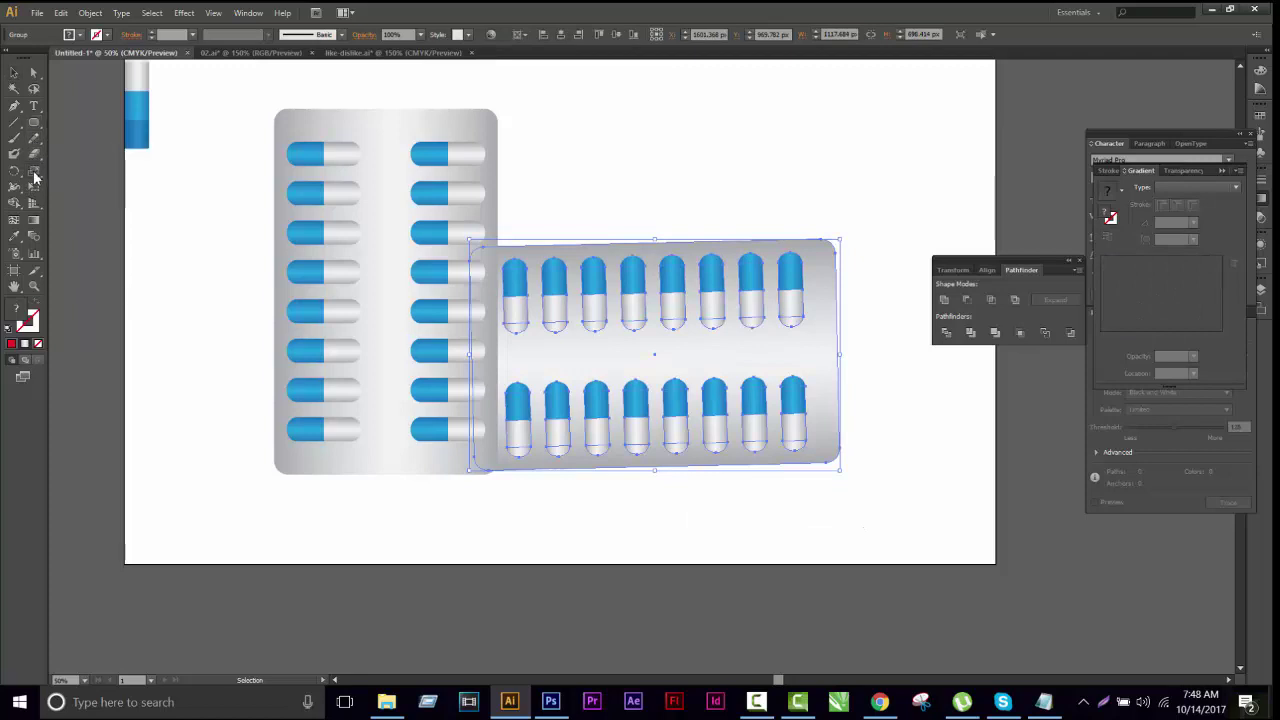
Shear the horizontal pack 60° along an angled axis of about -27°
{"action": "left_click_drag", "start_coordinate": [33, 171], "coordinate": [80, 179]}
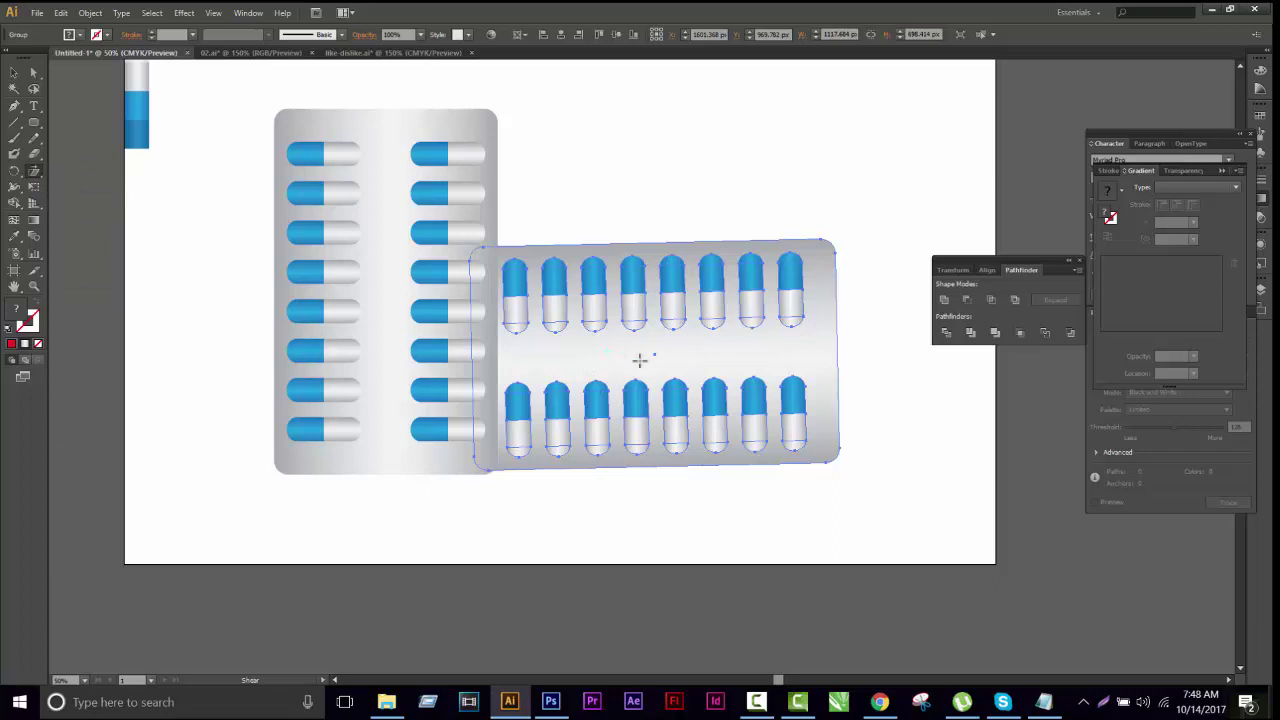
{"action": "key", "text": "Return"}
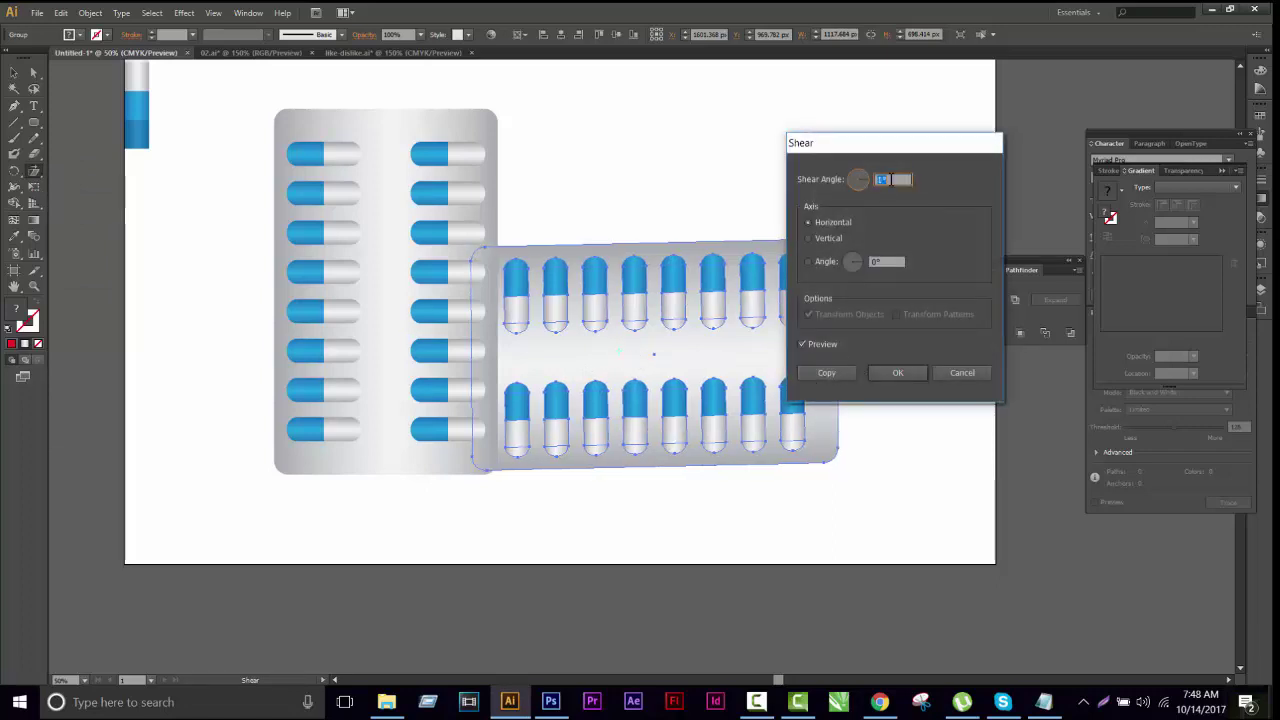
{"action": "scroll", "coordinate": [892, 179], "scroll_direction": "up", "scroll_amount": 8}
{"action": "scroll", "coordinate": [890, 182], "scroll_direction": "up", "scroll_amount": 8}
{"action": "scroll", "coordinate": [884, 190], "scroll_direction": "up", "scroll_amount": 7}
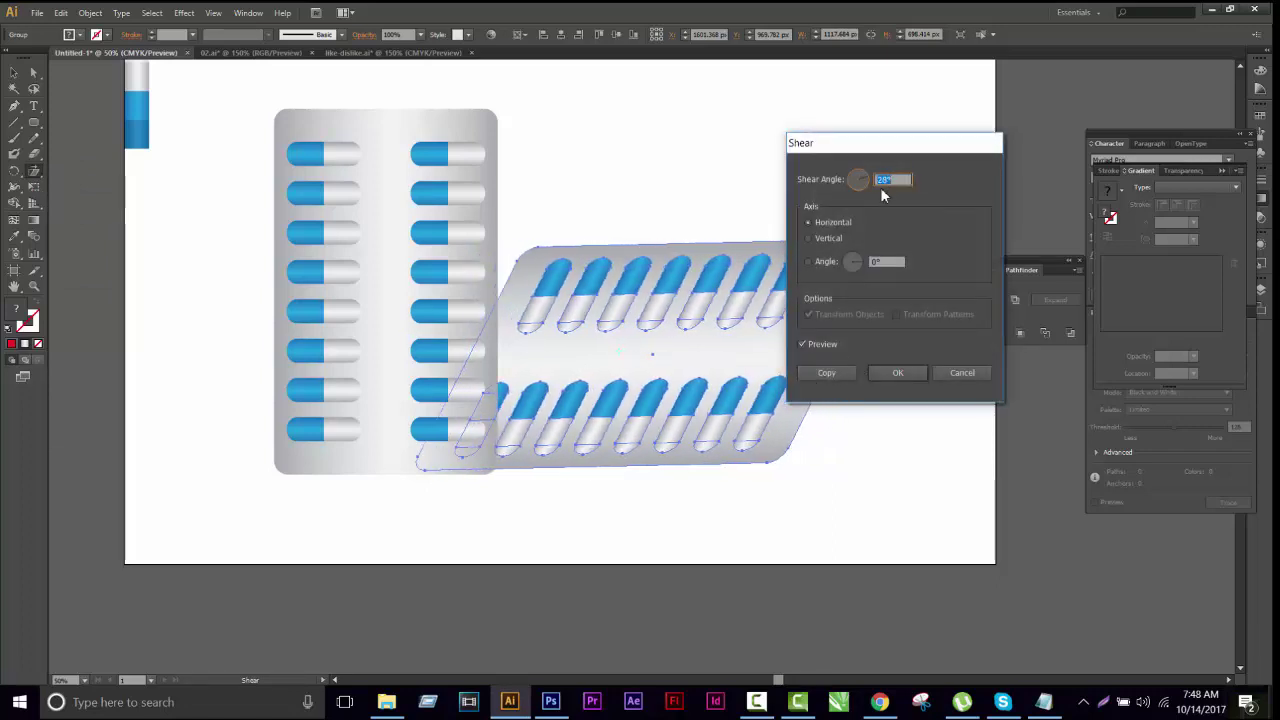
{"action": "scroll", "coordinate": [882, 190], "scroll_direction": "up", "scroll_amount": 3}
{"action": "scroll", "coordinate": [882, 200], "scroll_direction": "up", "scroll_amount": 2}
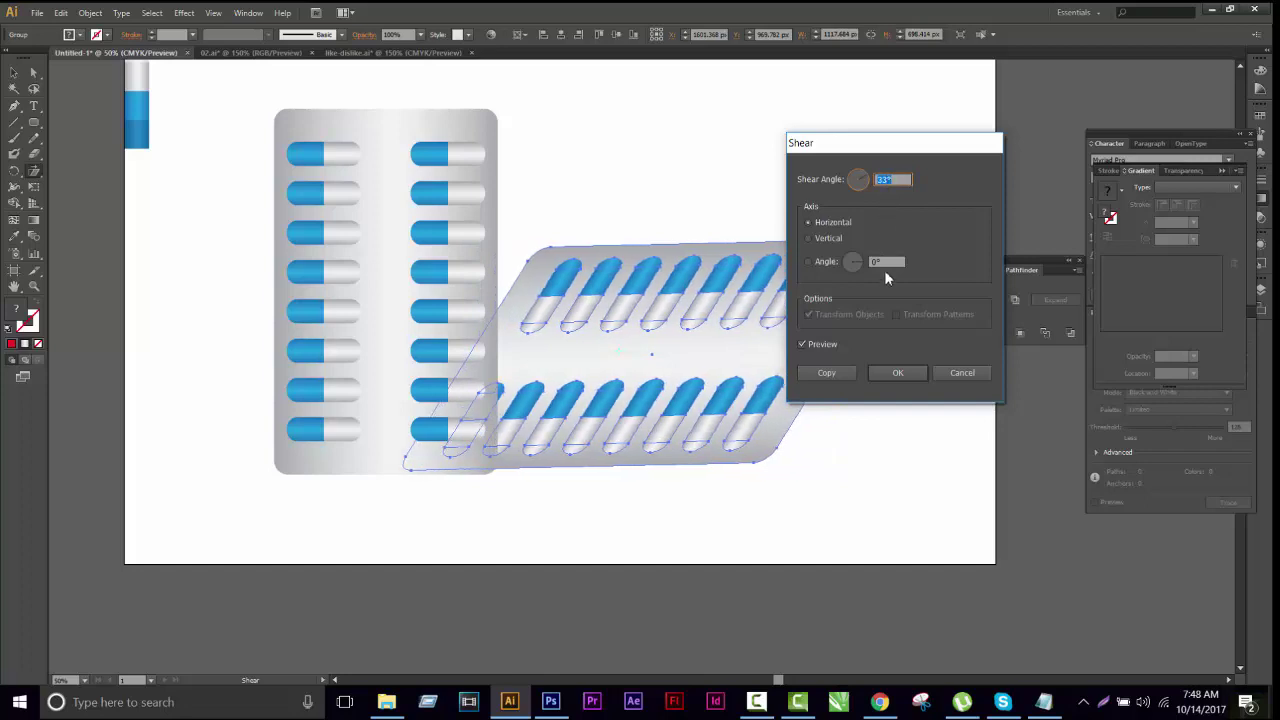
{"action": "left_click", "coordinate": [886, 263]}
{"action": "scroll", "coordinate": [886, 263], "scroll_direction": "down", "scroll_amount": 5}
{"action": "scroll", "coordinate": [887, 264], "scroll_direction": "down", "scroll_amount": 6}
{"action": "scroll", "coordinate": [888, 265], "scroll_direction": "down", "scroll_amount": 5}
{"action": "scroll", "coordinate": [889, 266], "scroll_direction": "down", "scroll_amount": 6}
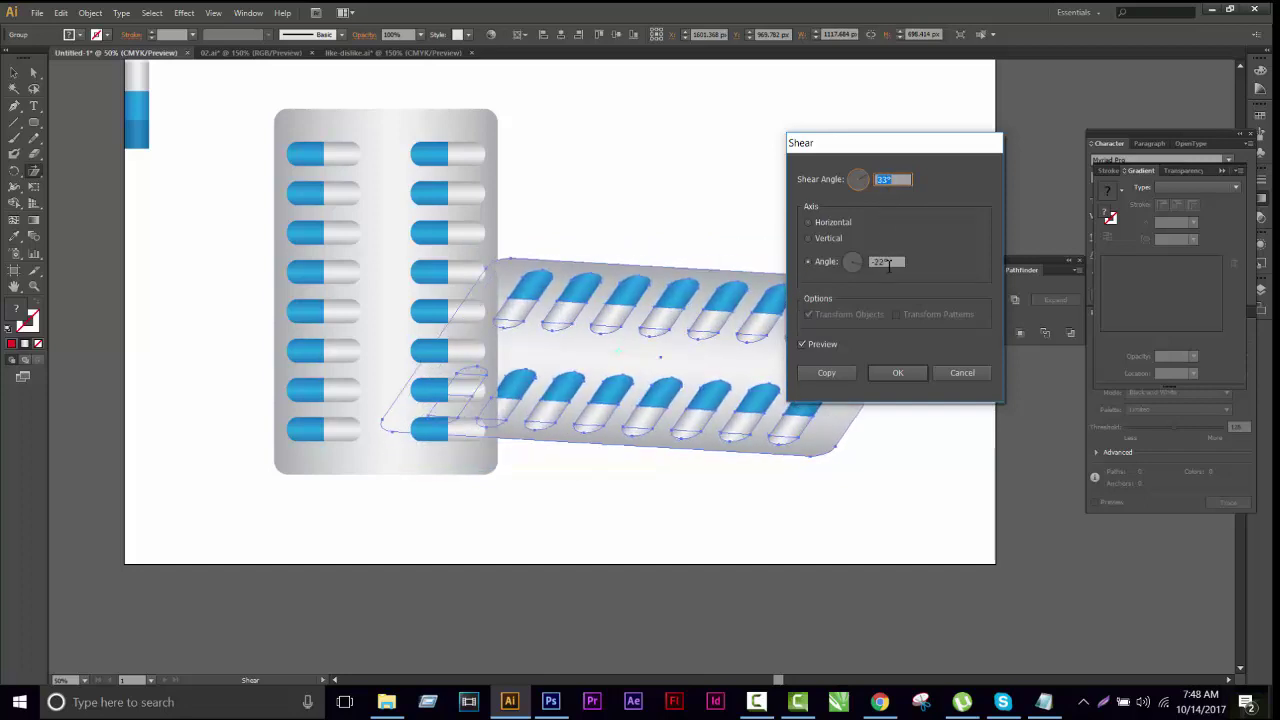
{"action": "left_click_drag", "start_coordinate": [892, 145], "coordinate": [1057, 178]}
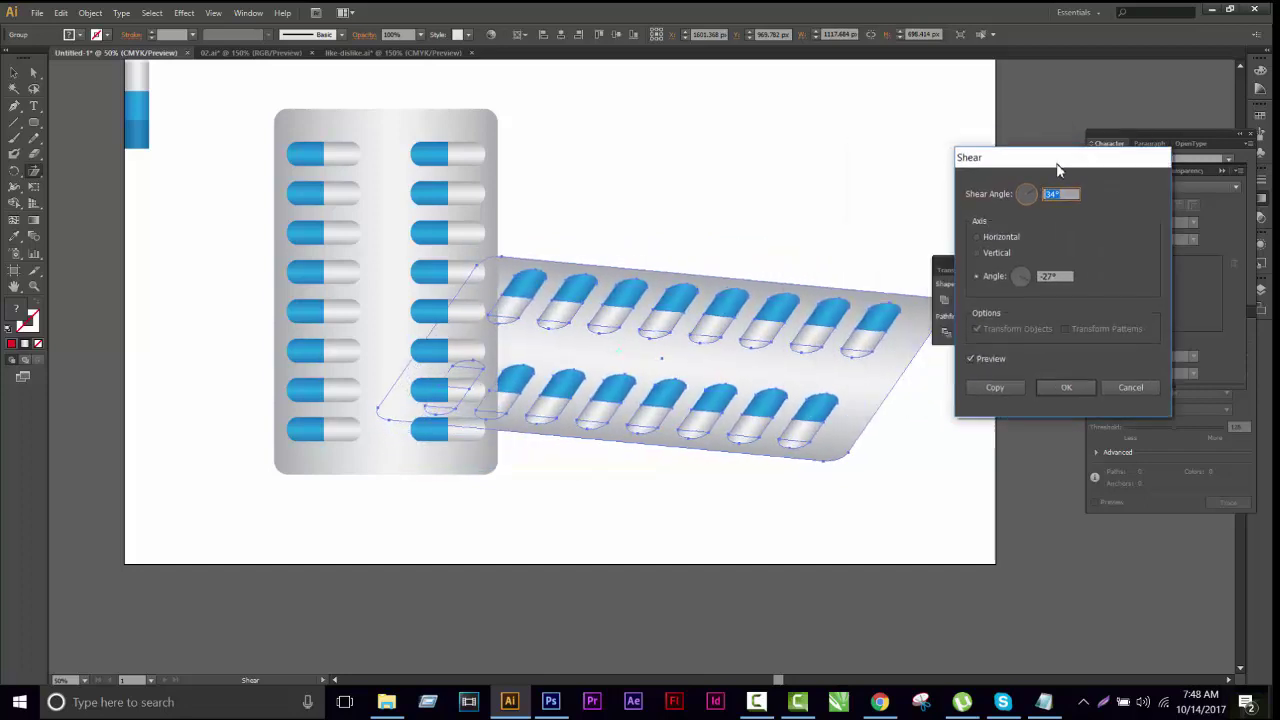
{"action": "scroll", "coordinate": [1048, 294], "scroll_direction": "down", "scroll_amount": 5}
{"action": "scroll", "coordinate": [1065, 213], "scroll_direction": "up", "scroll_amount": 4}
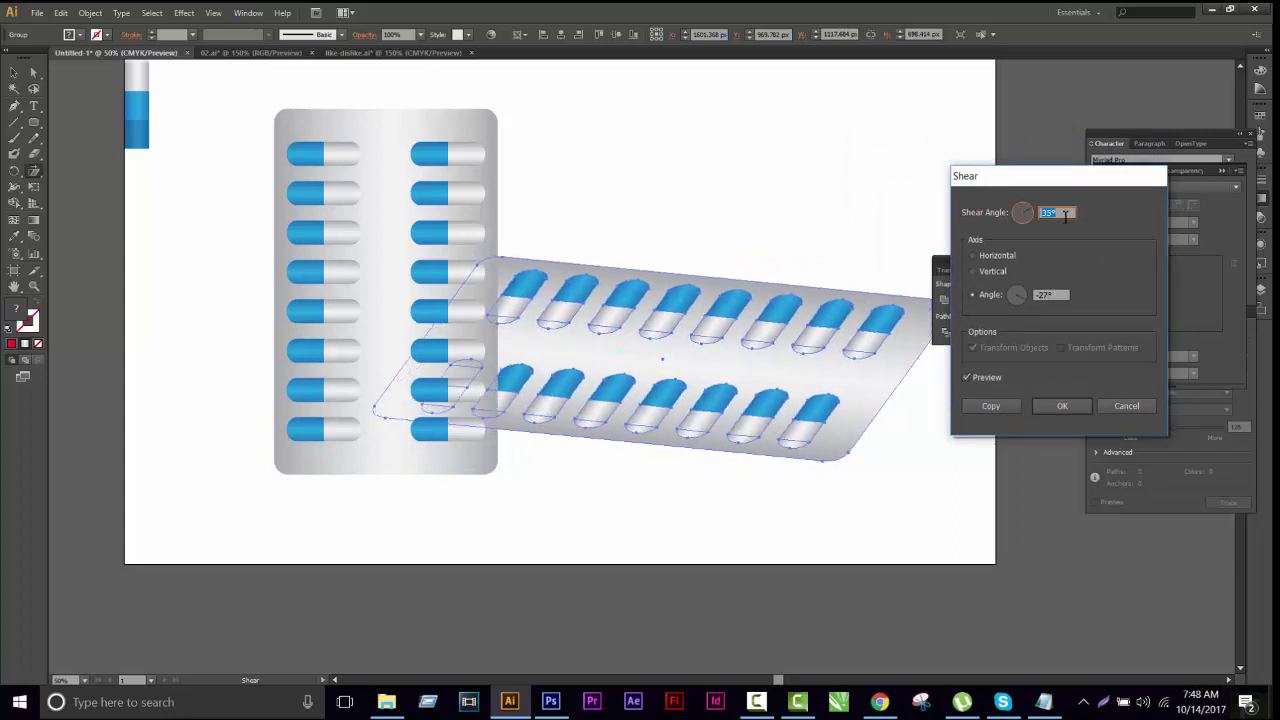
{"action": "scroll", "coordinate": [1063, 222], "scroll_direction": "up", "scroll_amount": 4}
{"action": "scroll", "coordinate": [1055, 215], "scroll_direction": "up", "scroll_amount": 4}
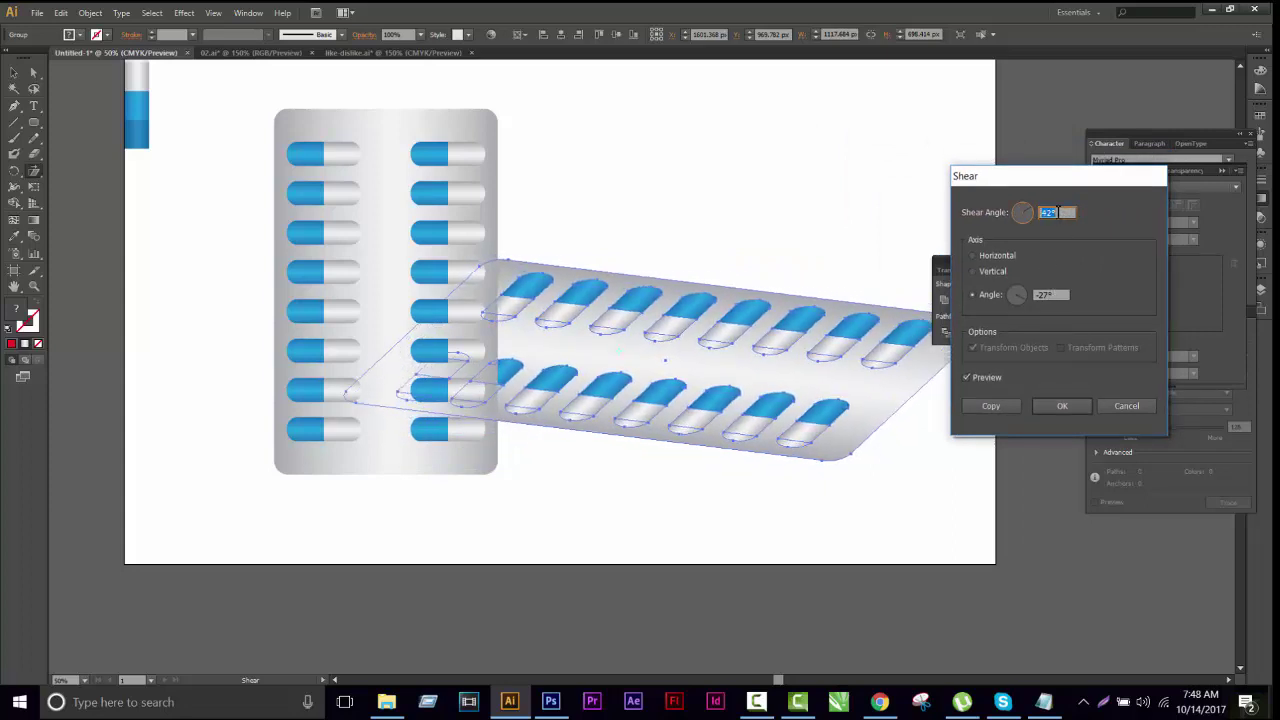
{"action": "scroll", "coordinate": [1052, 214], "scroll_direction": "up", "scroll_amount": 6}
{"action": "scroll", "coordinate": [1050, 213], "scroll_direction": "up", "scroll_amount": 7}
{"action": "scroll", "coordinate": [1051, 213], "scroll_direction": "up", "scroll_amount": 2}
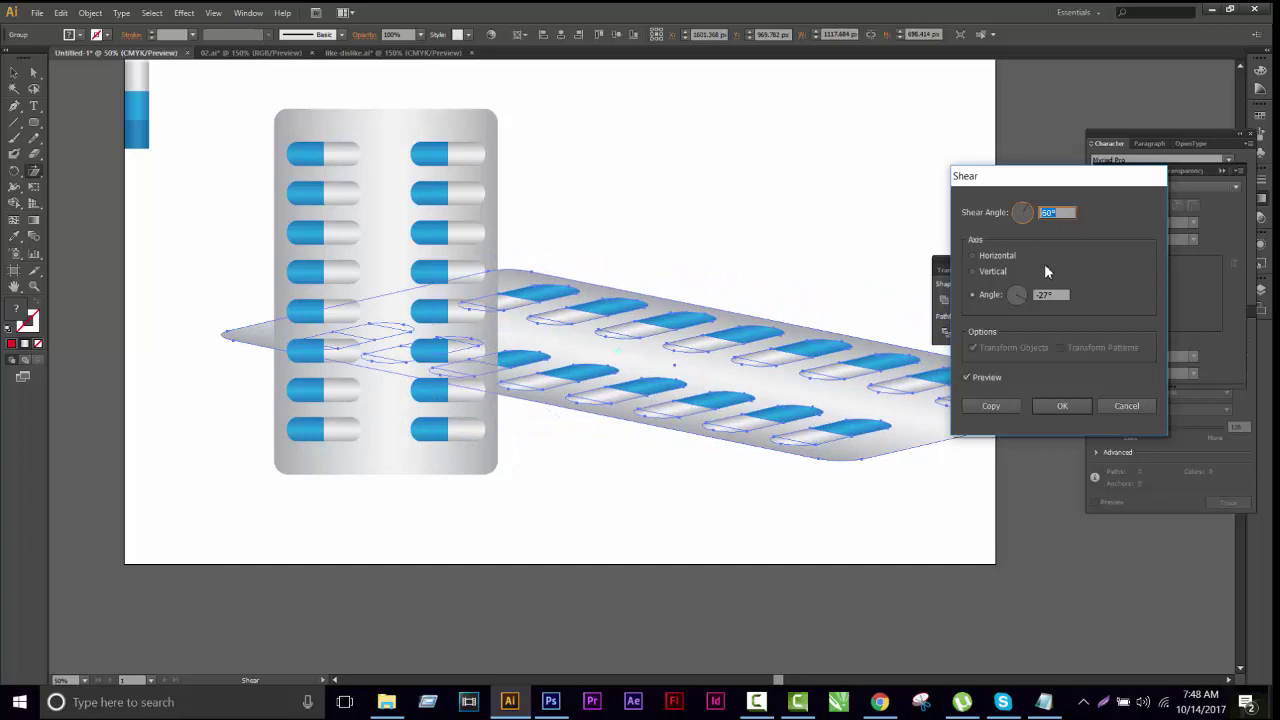
{"action": "scroll", "coordinate": [1044, 296], "scroll_direction": "up", "scroll_amount": 2}
{"action": "scroll", "coordinate": [1044, 296], "scroll_direction": "up", "scroll_amount": 3}
{"action": "scroll", "coordinate": [1044, 296], "scroll_direction": "up", "scroll_amount": 3}
{"action": "scroll", "coordinate": [1044, 298], "scroll_direction": "up", "scroll_amount": 3}
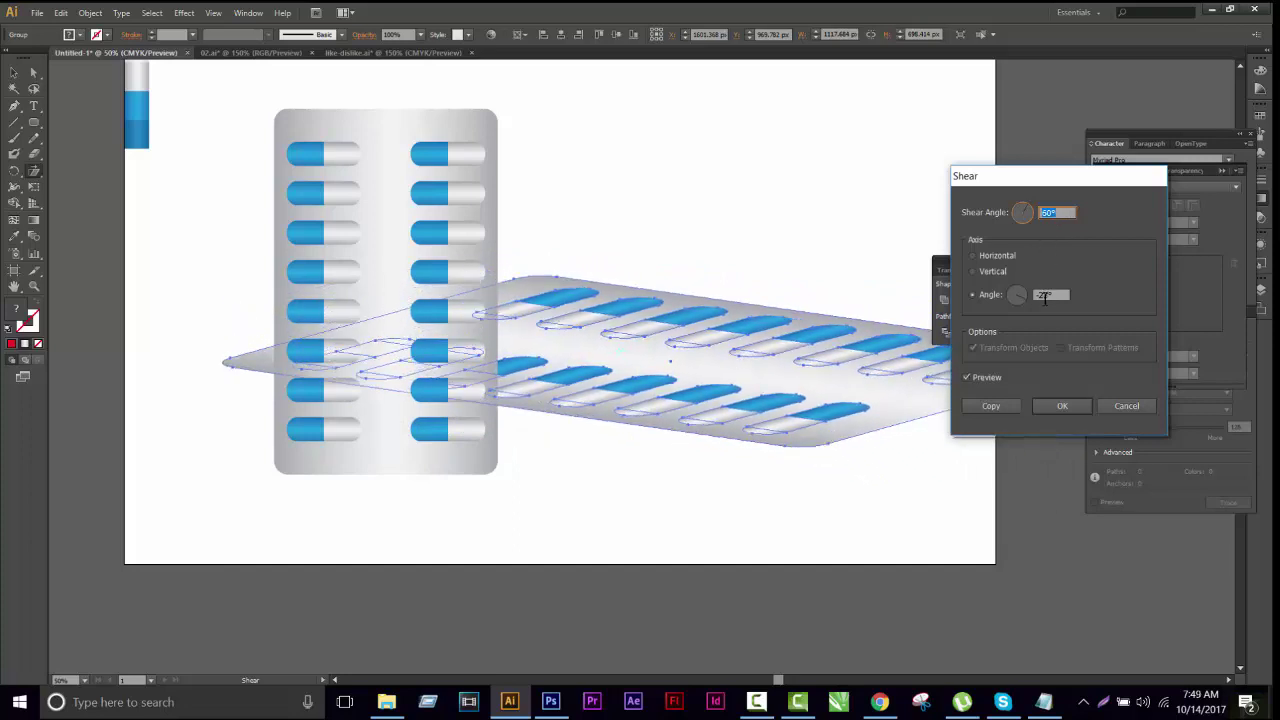
{"action": "left_click", "coordinate": [1065, 407]}
{"action": "scroll", "coordinate": [820, 500], "scroll_direction": "right", "scroll_amount": 3}
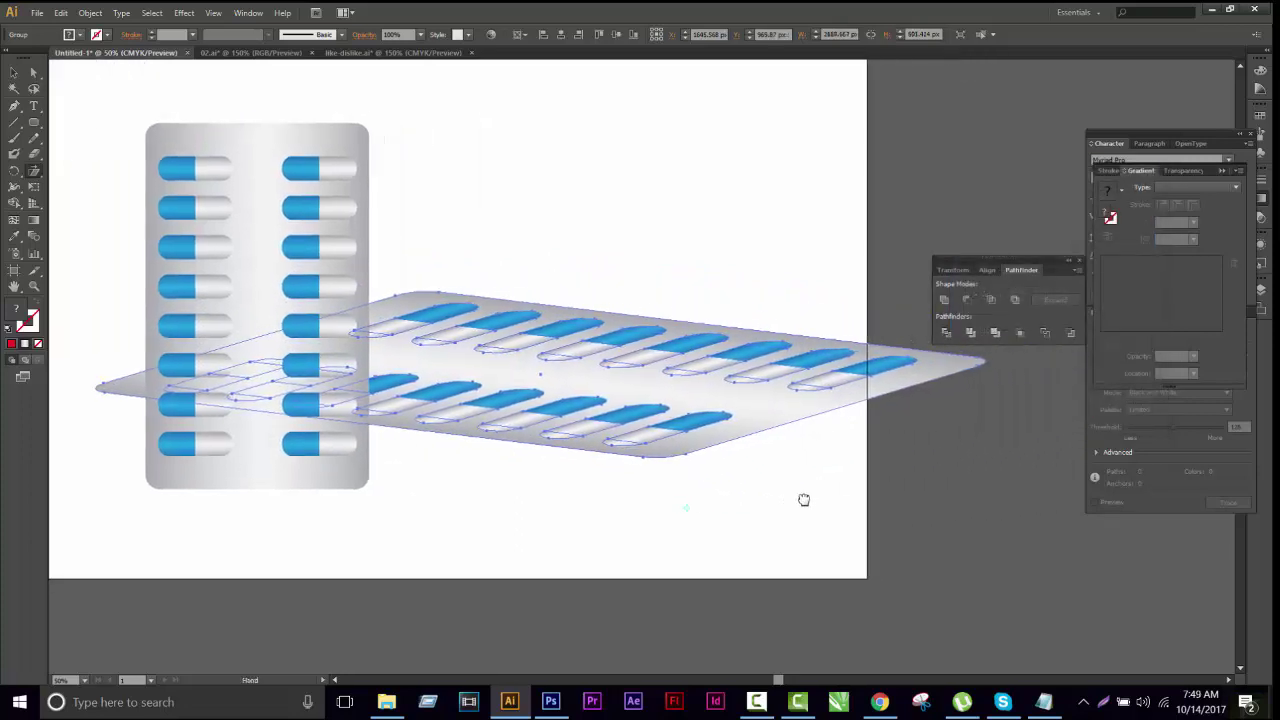
Narrow and rescale the sheared pack, move it below the upright pack and send it behind
{"action": "key", "text": "a"}
{"action": "left_click", "coordinate": [752, 512]}
{"action": "scroll", "coordinate": [726, 514], "scroll_direction": "down", "scroll_amount": 3}
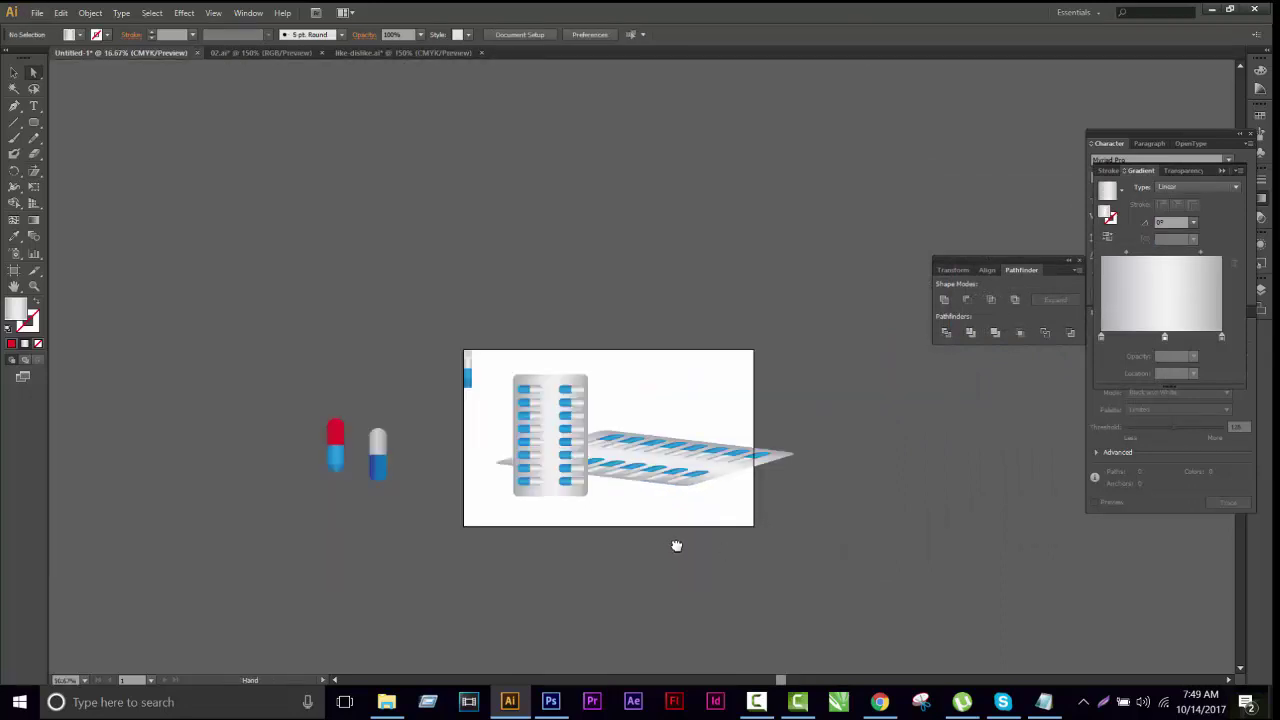
{"action": "scroll", "coordinate": [703, 491], "scroll_direction": "up", "scroll_amount": 1}
{"action": "key", "text": "v"}
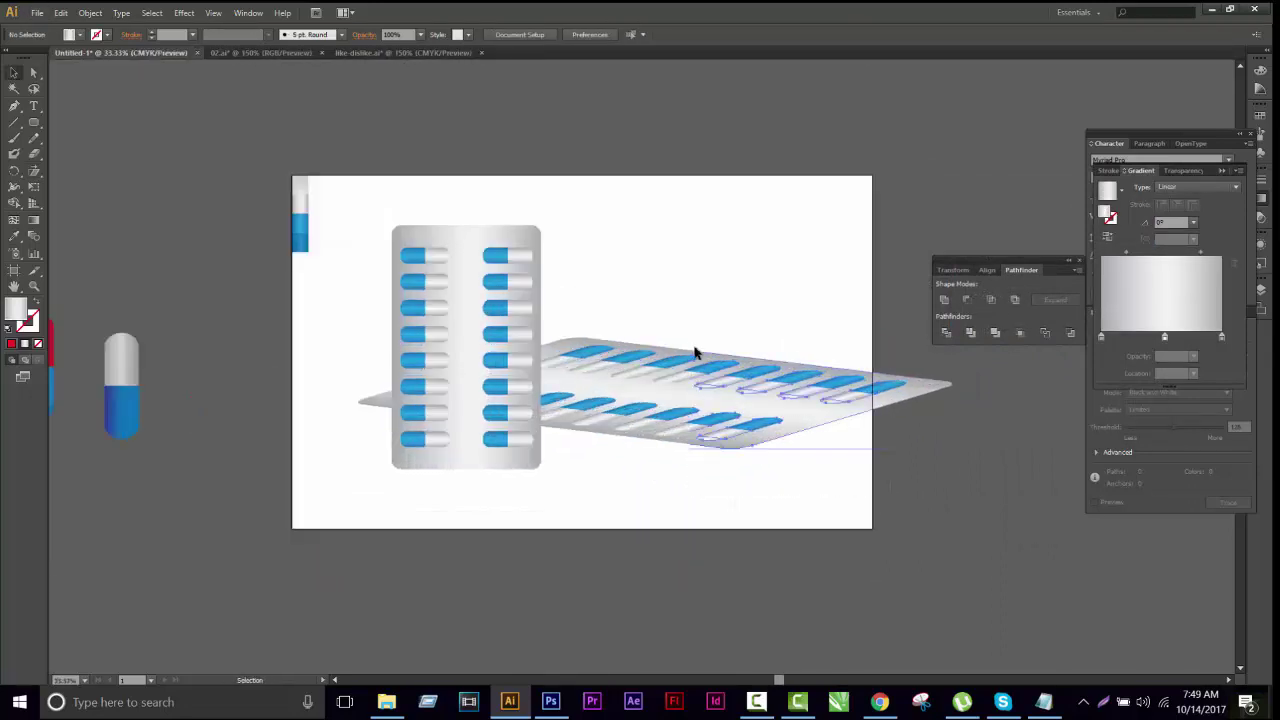
{"action": "left_click", "coordinate": [694, 353]}
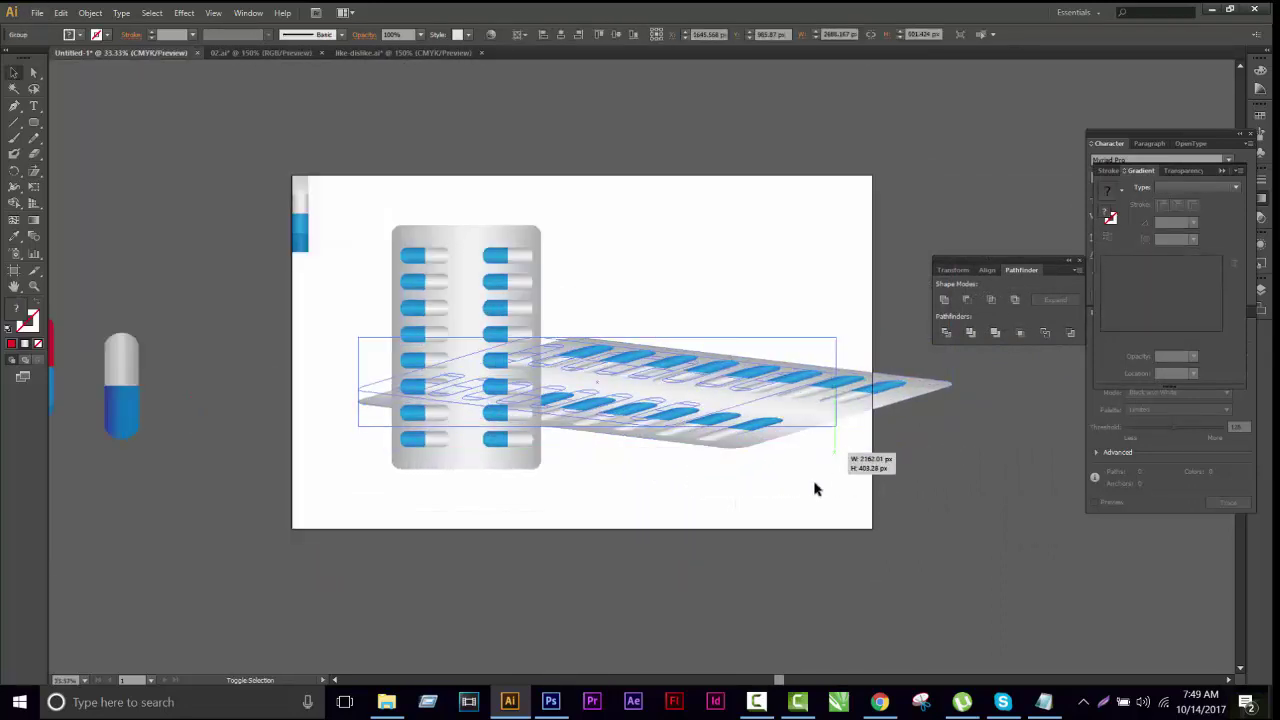
{"action": "left_click_drag", "start_coordinate": [937, 452], "coordinate": [830, 470]}
{"action": "mouse_move", "coordinate": [664, 405]}
{"action": "left_mouse_down"}
{"action": "mouse_move", "coordinate": [657, 481]}
{"action": "mouse_move", "coordinate": [701, 472]}
{"action": "left_mouse_up"}
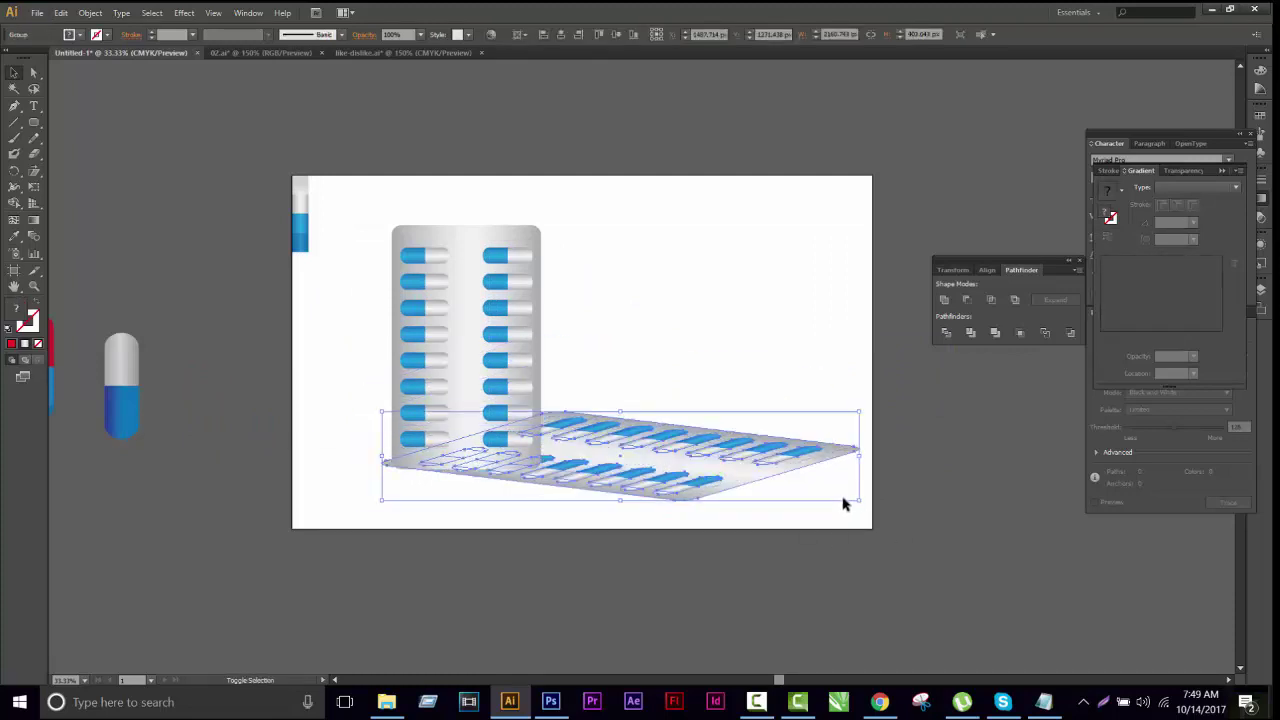
{"action": "left_click_drag", "start_coordinate": [857, 500], "coordinate": [850, 460]}
{"action": "key", "text": "ctrl+shift+bracketleft"}
{"action": "left_click", "coordinate": [886, 566]}
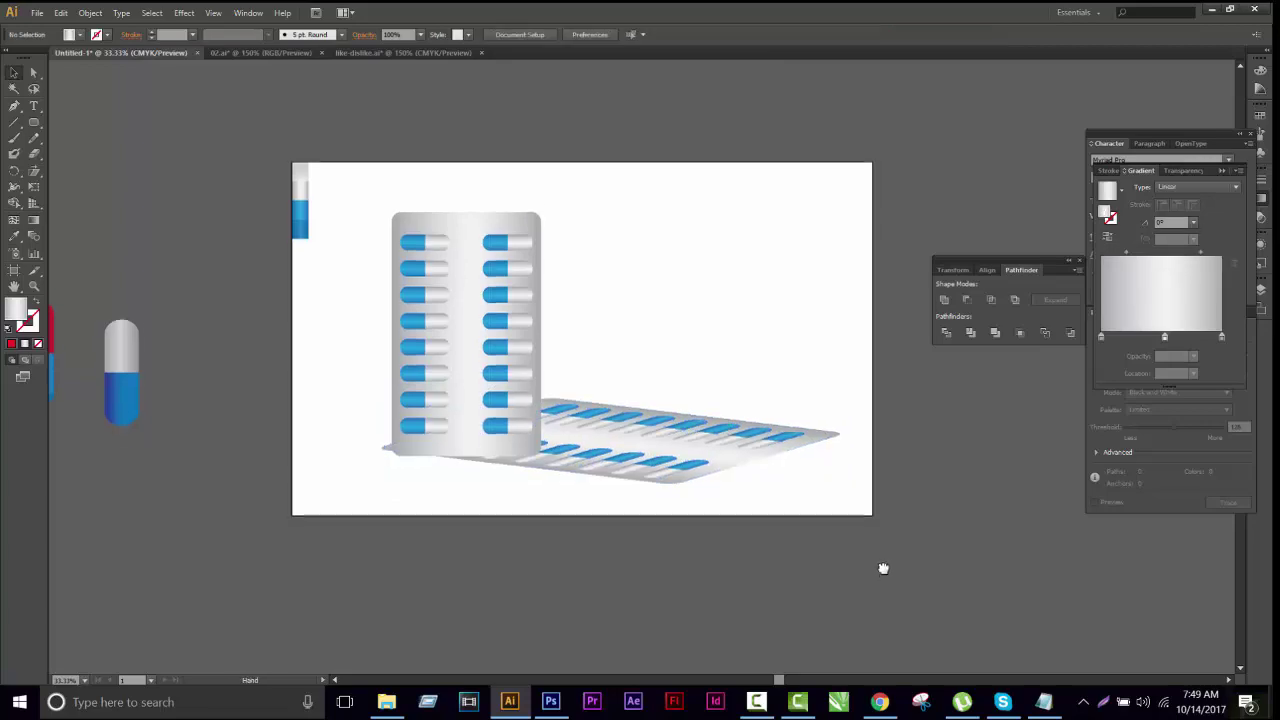
Nudge the upright pill pack up and left, then zoom out to view the whole artboard
{"action": "scroll", "coordinate": [634, 423], "scroll_direction": "up", "scroll_amount": 2}
{"action": "mouse_move", "coordinate": [406, 380]}
{"action": "left_mouse_down"}
{"action": "mouse_move", "coordinate": [375, 345]}
{"action": "mouse_move", "coordinate": [381, 372]}
{"action": "left_mouse_up"}
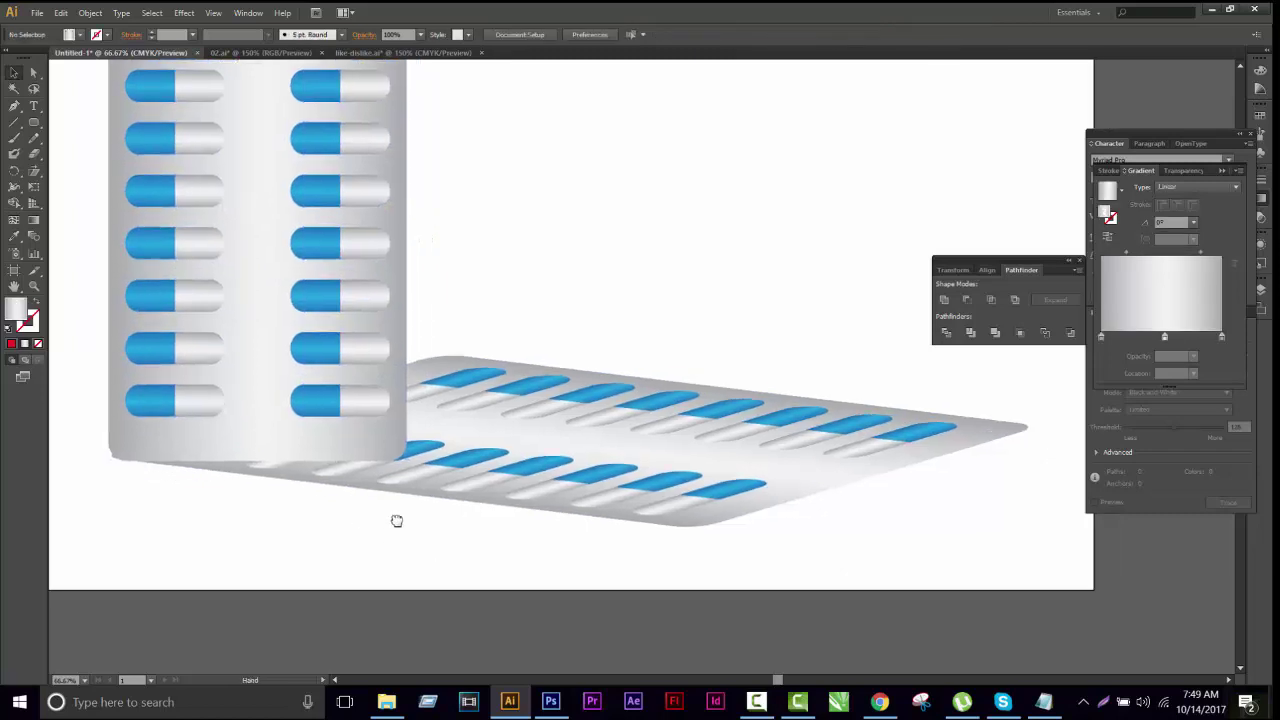
{"action": "scroll", "coordinate": [410, 500], "scroll_direction": "down", "scroll_amount": 2}
{"action": "scroll", "coordinate": [467, 478], "scroll_direction": "down", "scroll_amount": 1}
{"action": "left_click", "coordinate": [511, 477]}
{"action": "left_click", "coordinate": [690, 509]}
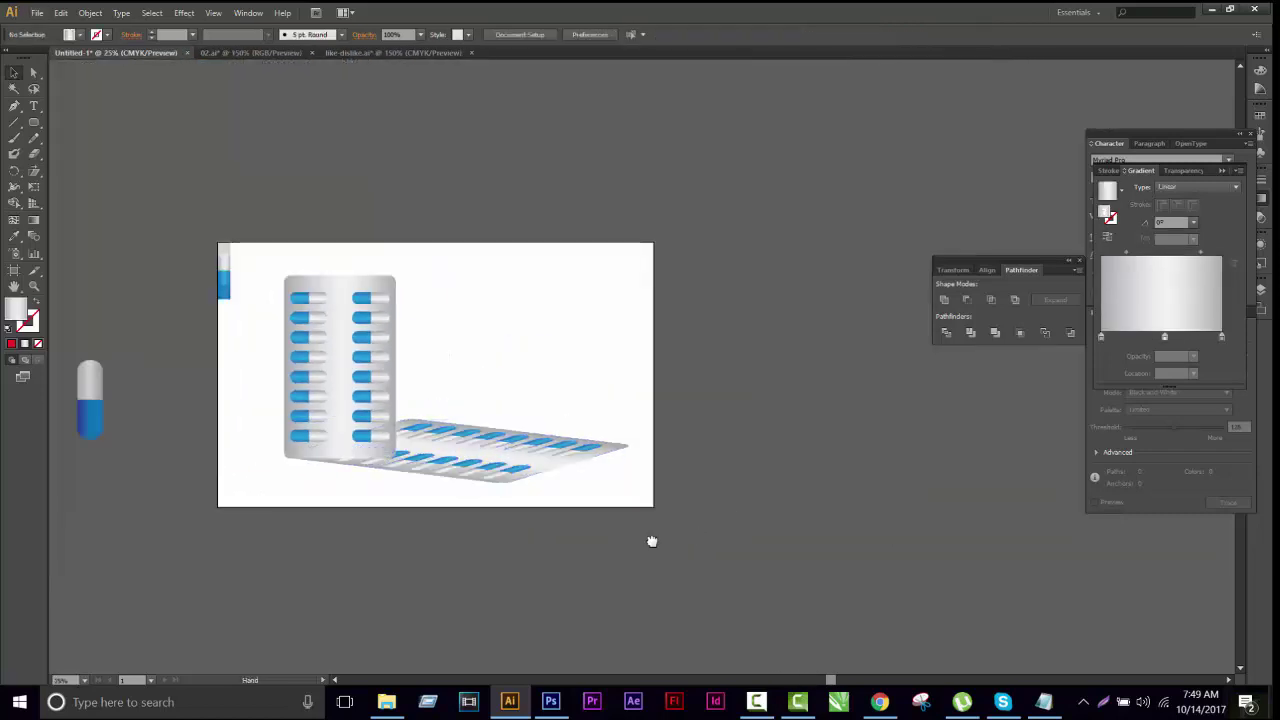
{"action": "scroll", "coordinate": [366, 447], "scroll_direction": "left", "scroll_amount": 2}
Move the grey-and-blue capsule onto the artboard, lay it horizontally, and select its grey half
{"action": "left_click_drag", "start_coordinate": [176, 380], "coordinate": [632, 347]}
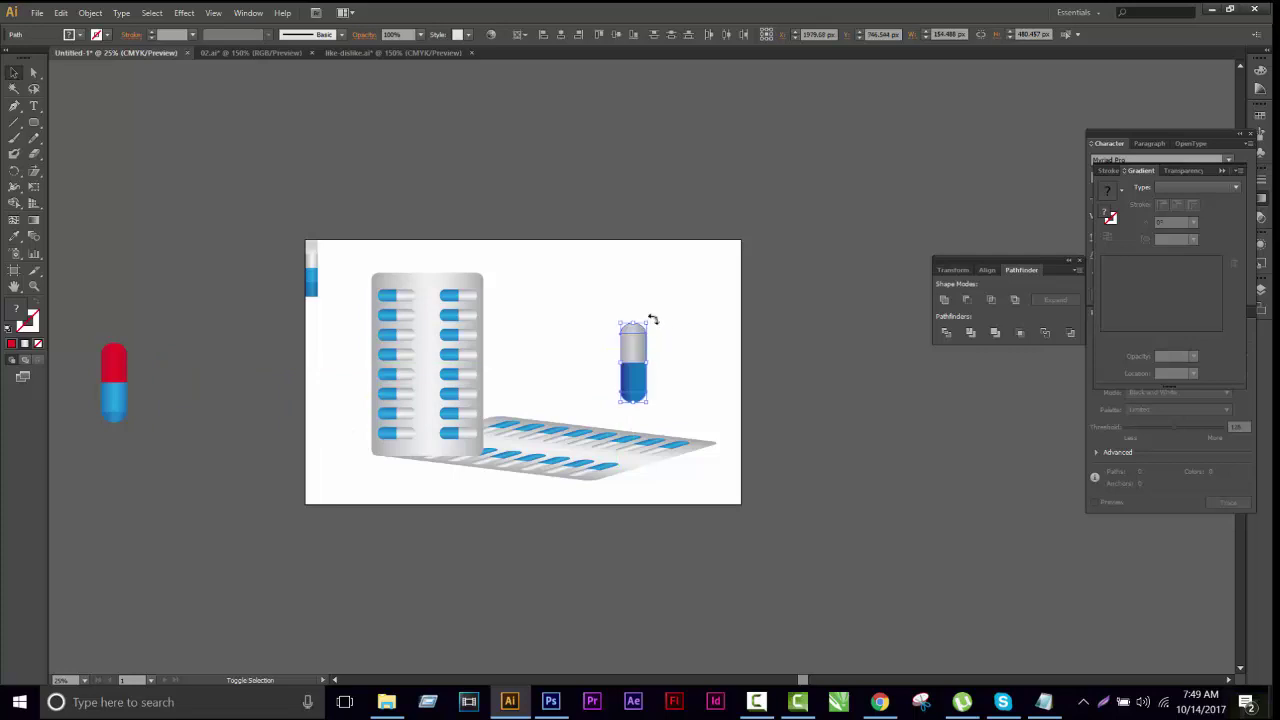
{"action": "mouse_move", "coordinate": [652, 319]}
{"action": "left_mouse_down"}
{"action": "mouse_move", "coordinate": [670, 380]}
{"action": "mouse_move", "coordinate": [700, 408]}
{"action": "left_mouse_up"}
{"action": "key", "text": "ctrl+equal"}
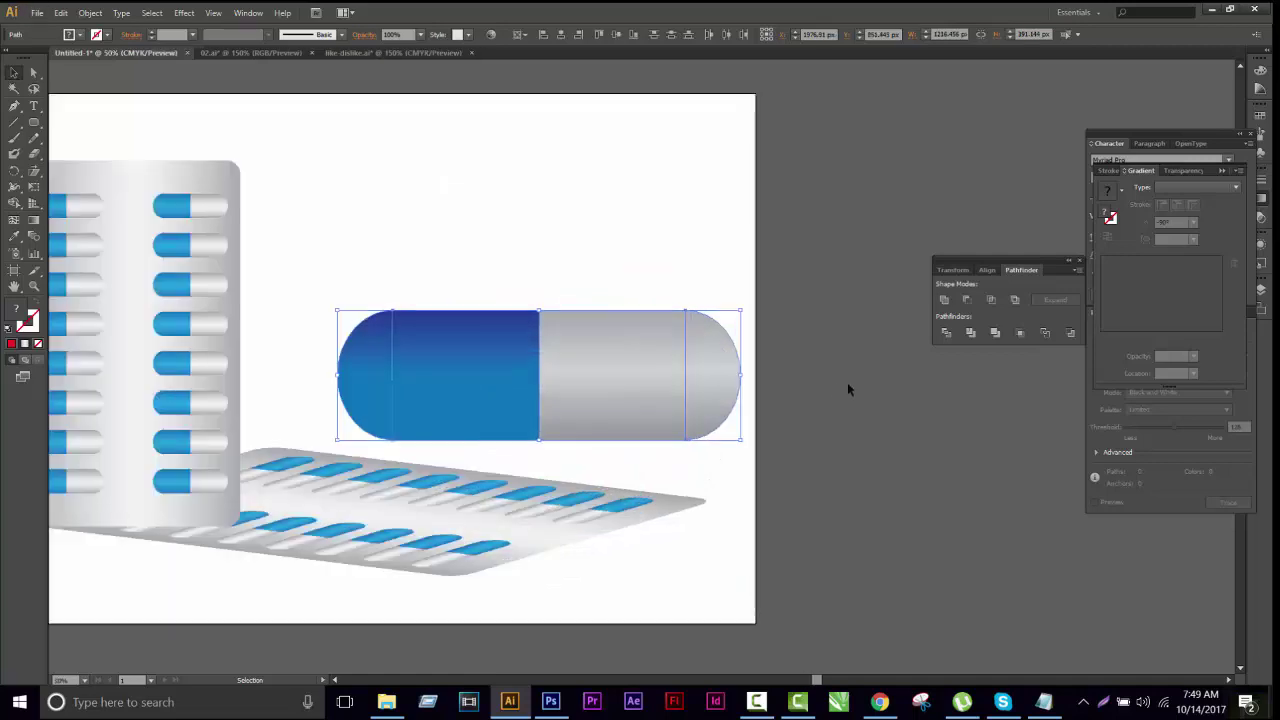
{"action": "left_click", "coordinate": [626, 343]}
{"action": "key", "text": "a"}
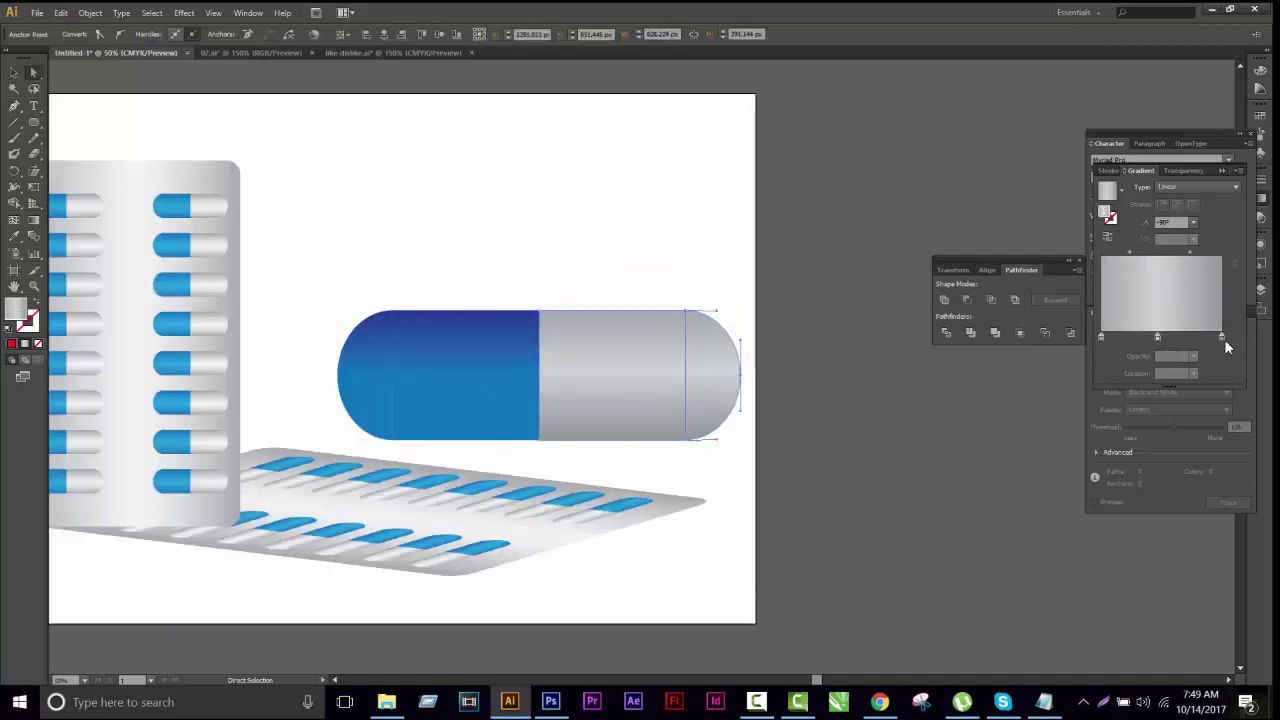
Set the grey half's gradient stops to light grey at the ends and near-white in the middle
{"action": "double_click", "coordinate": [1221, 336]}
{"action": "left_click", "coordinate": [1166, 414]}
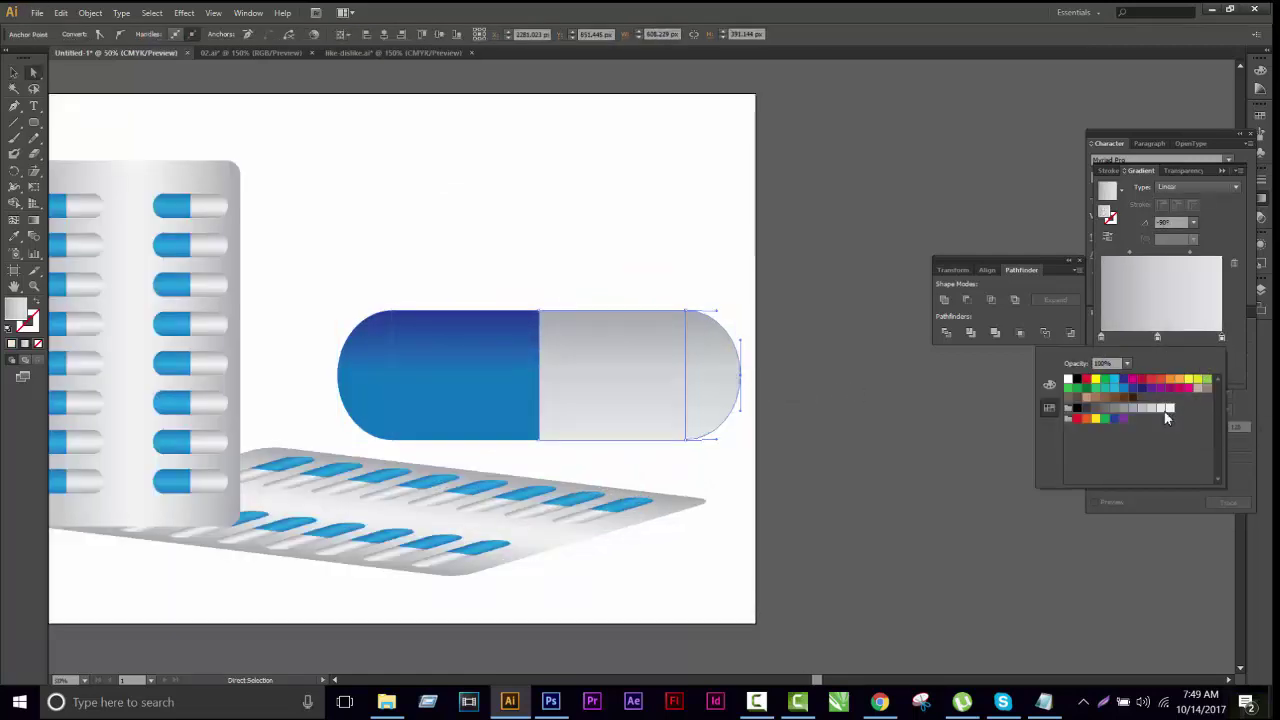
{"action": "left_click", "coordinate": [1101, 337]}
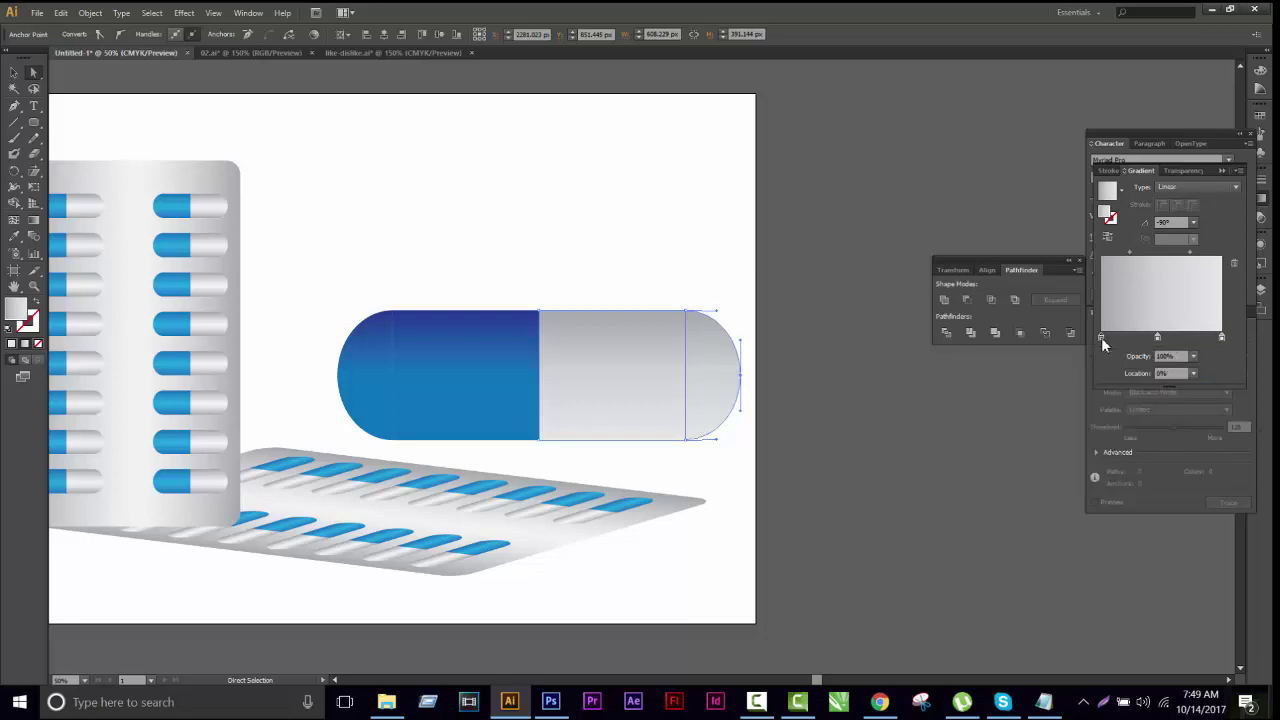
{"action": "double_click", "coordinate": [1101, 337]}
{"action": "left_click", "coordinate": [1158, 412]}
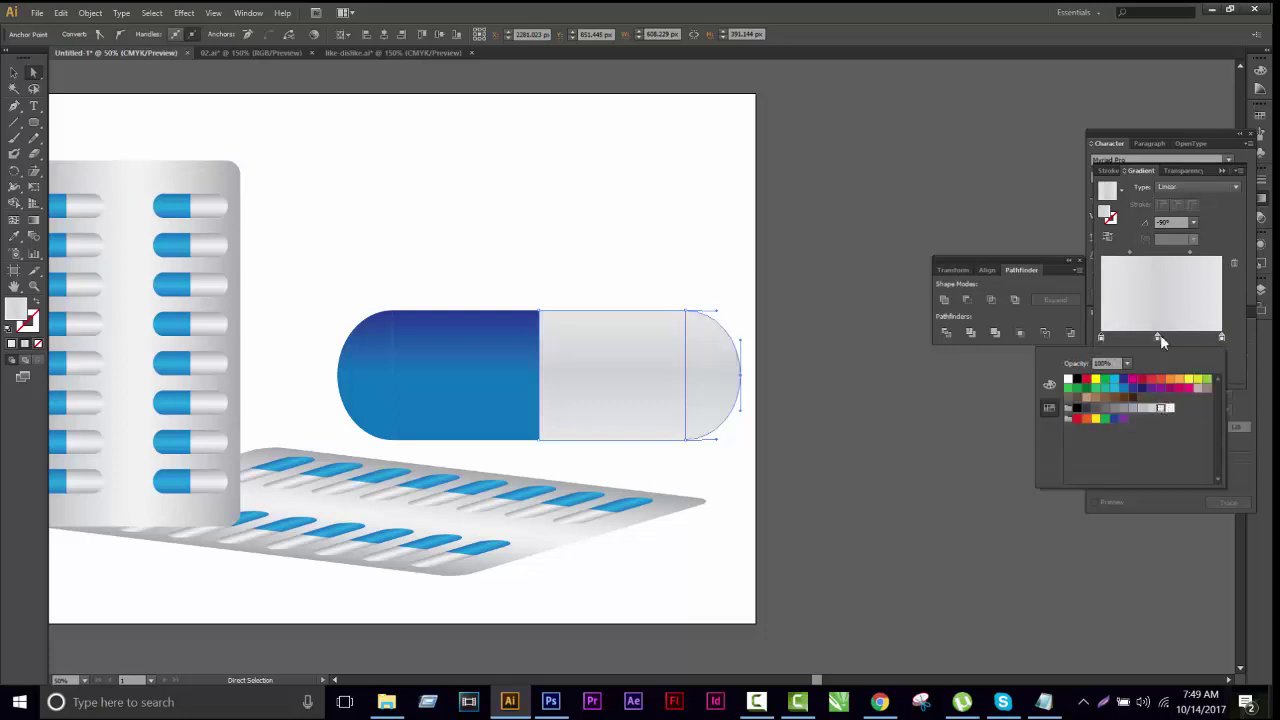
{"action": "left_click", "coordinate": [1158, 337]}
{"action": "double_click", "coordinate": [1158, 337]}
{"action": "left_click", "coordinate": [1170, 410]}
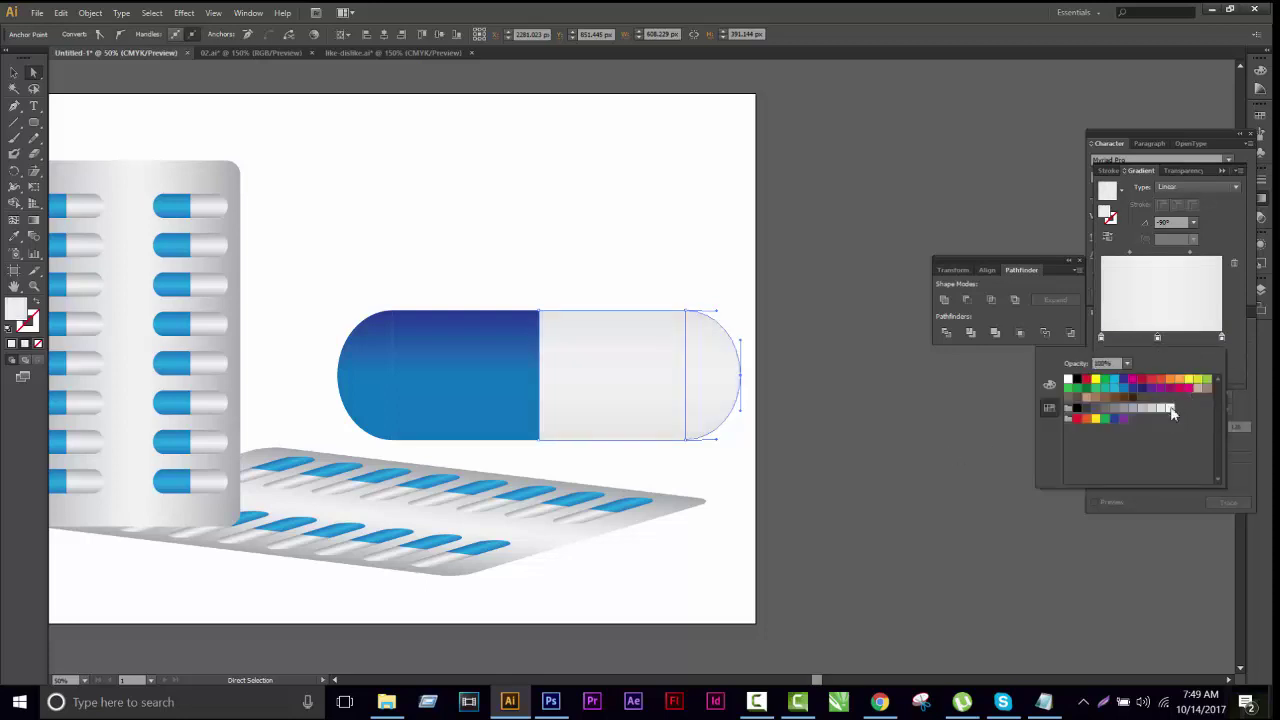
{"action": "key", "text": "Escape"}
Darken the gradient's left and right stops slightly to finish the soft shading
{"action": "left_click_drag", "start_coordinate": [834, 449], "coordinate": [969, 441]}
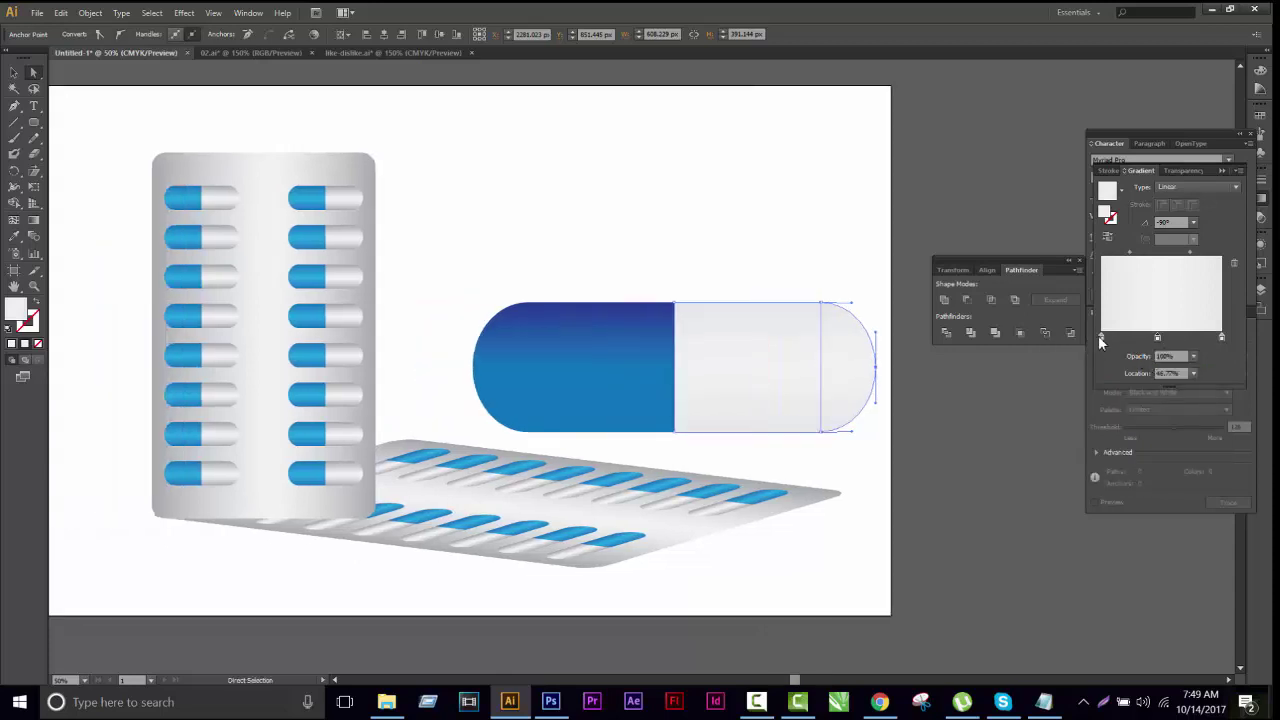
{"action": "double_click", "coordinate": [1101, 338]}
{"action": "left_click", "coordinate": [1152, 410]}
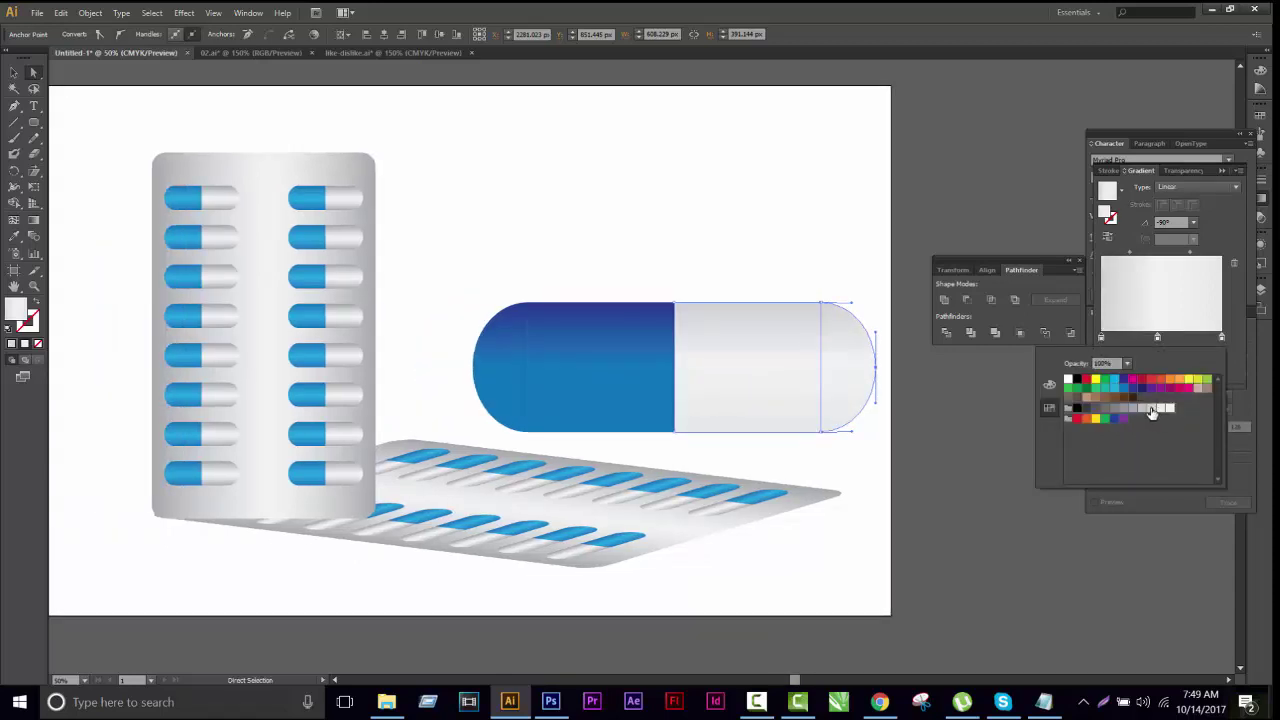
{"action": "double_click", "coordinate": [1221, 338]}
{"action": "left_click", "coordinate": [1151, 410]}
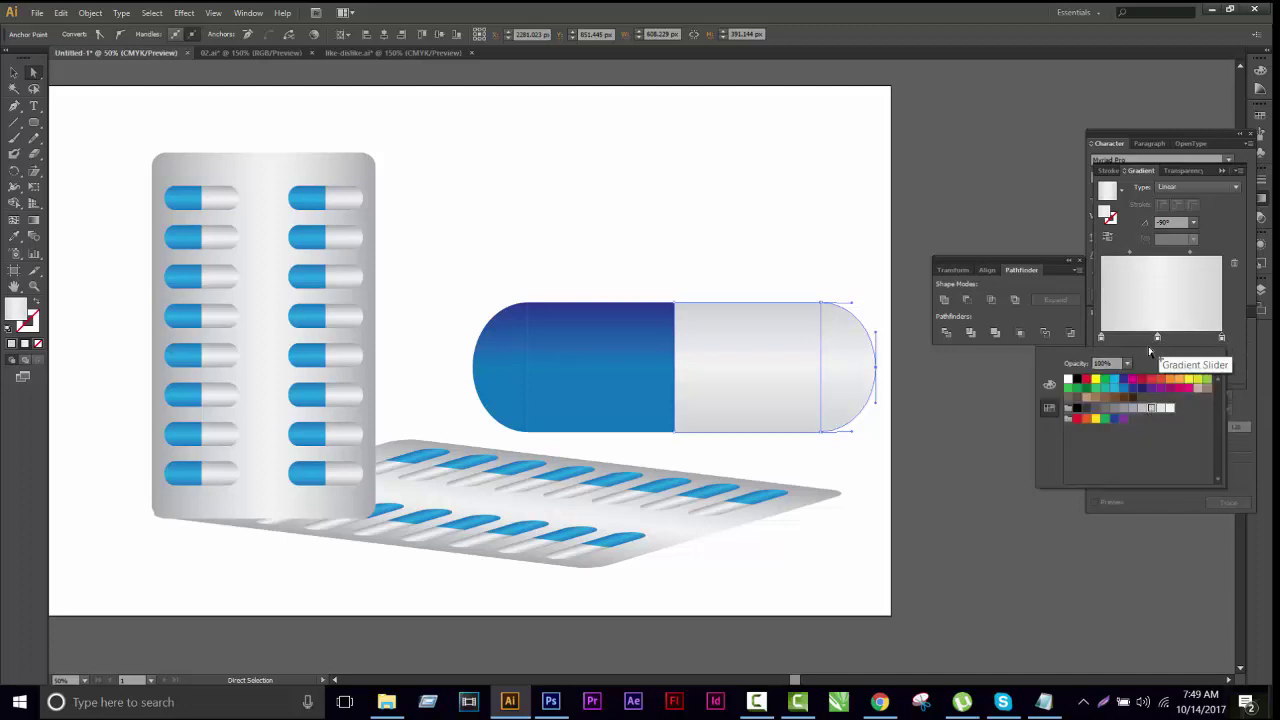
{"action": "left_click", "coordinate": [963, 418]}
{"action": "scroll", "coordinate": [880, 457], "scroll_direction": "down", "scroll_amount": 1}
{"action": "left_click", "coordinate": [894, 457]}
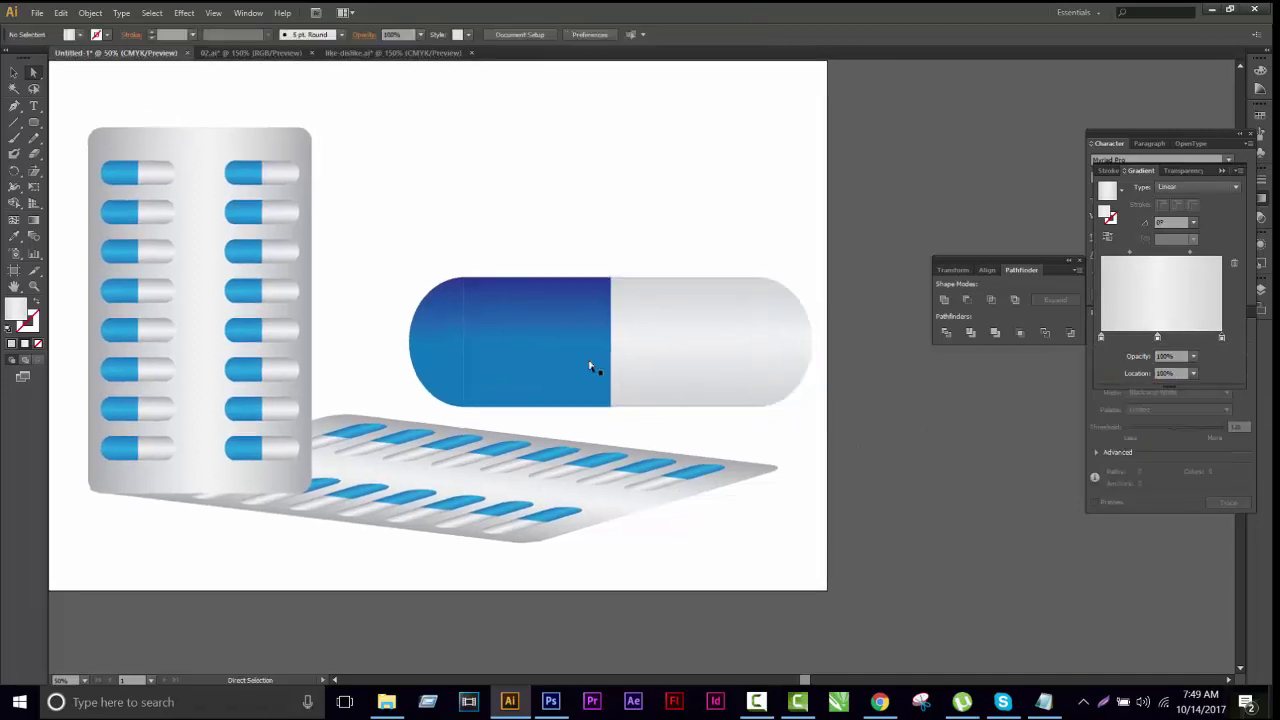
{"action": "left_click", "coordinate": [531, 338]}
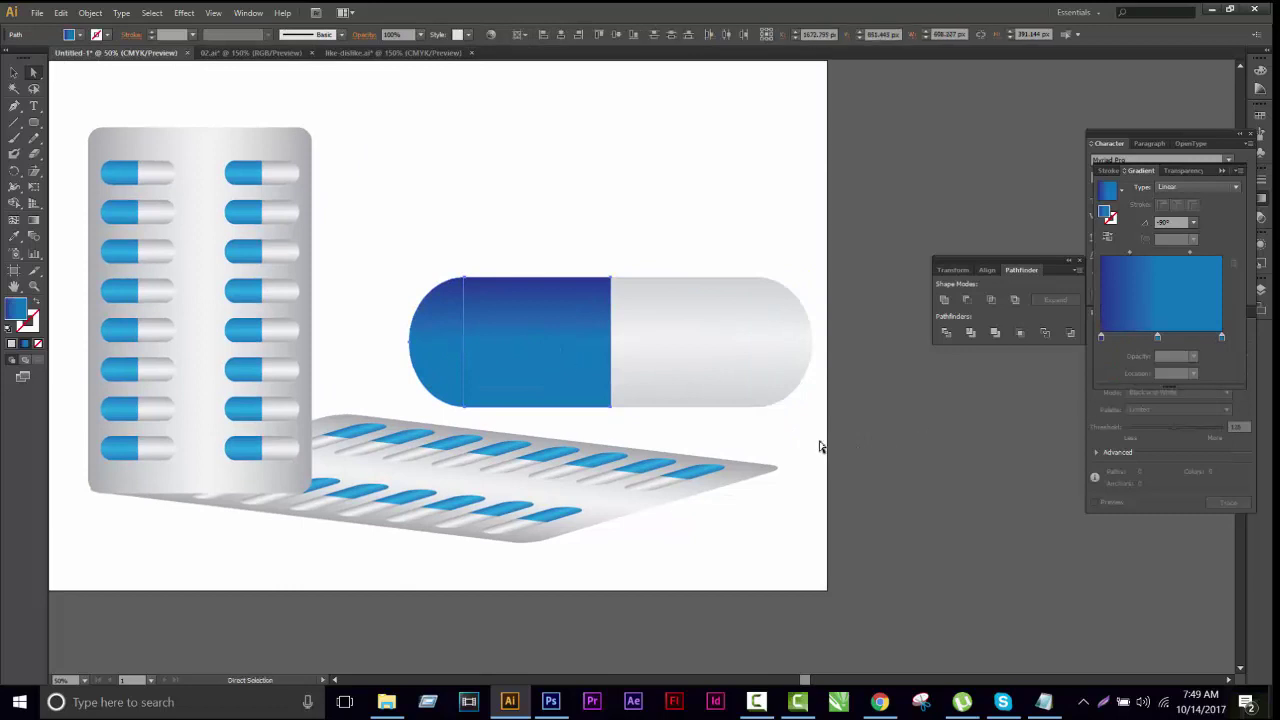
{"action": "left_click", "coordinate": [931, 455]}
Eyedropper the blister pills' blue and grey gradient onto the capsule's two halves
{"action": "left_click_drag", "start_coordinate": [599, 240], "coordinate": [721, 357]}
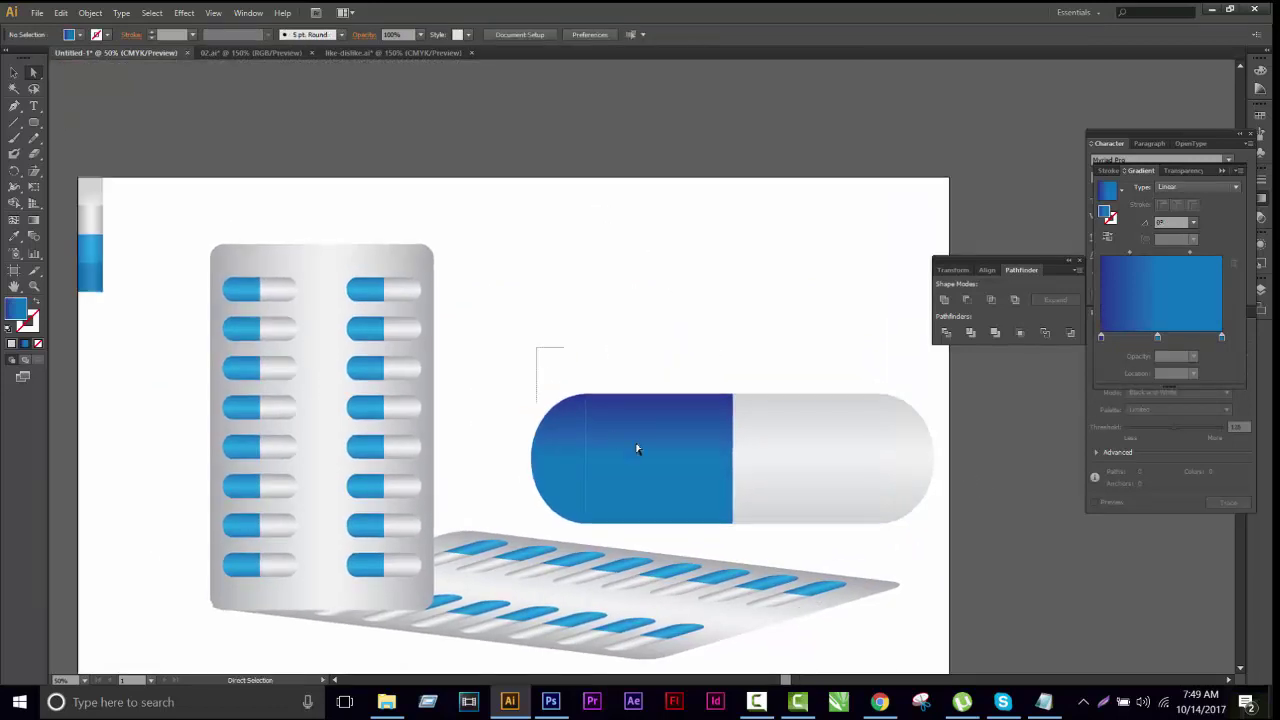
{"action": "left_click_drag", "start_coordinate": [537, 349], "coordinate": [703, 453]}
{"action": "key", "text": "i"}
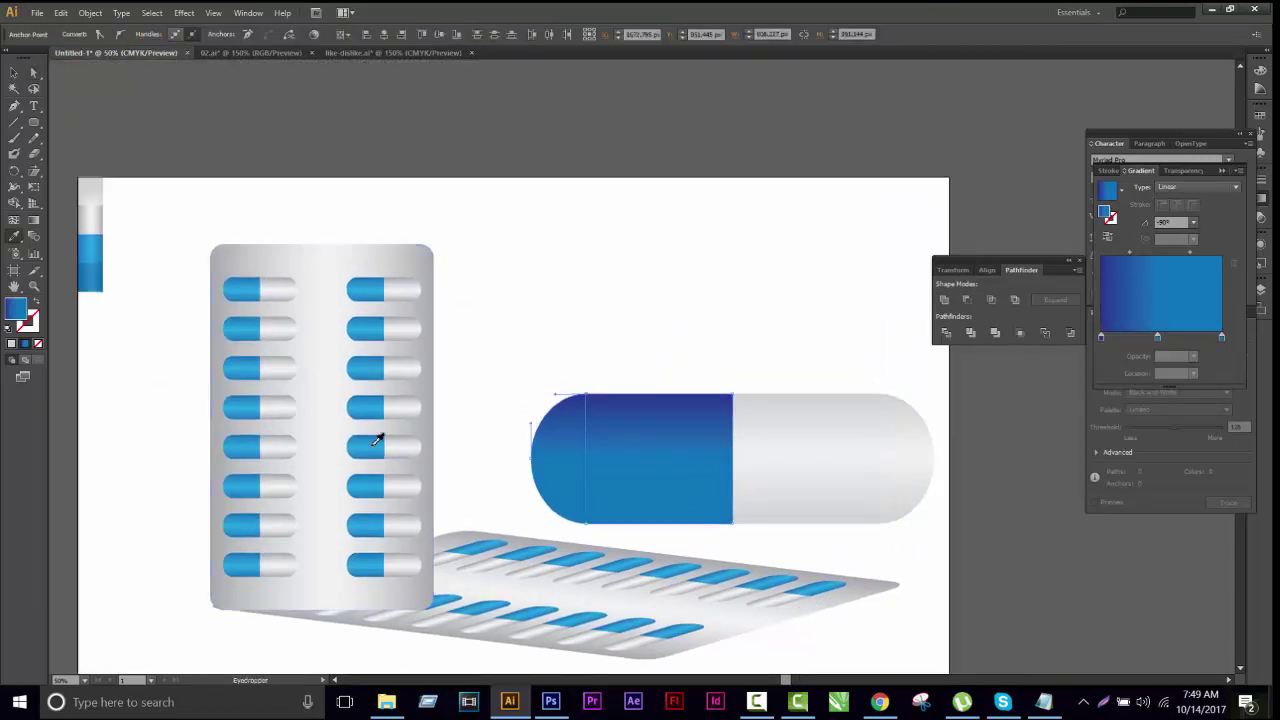
{"action": "left_click", "coordinate": [368, 447]}
{"action": "left_click", "coordinate": [820, 442]}
{"action": "key", "text": "i"}
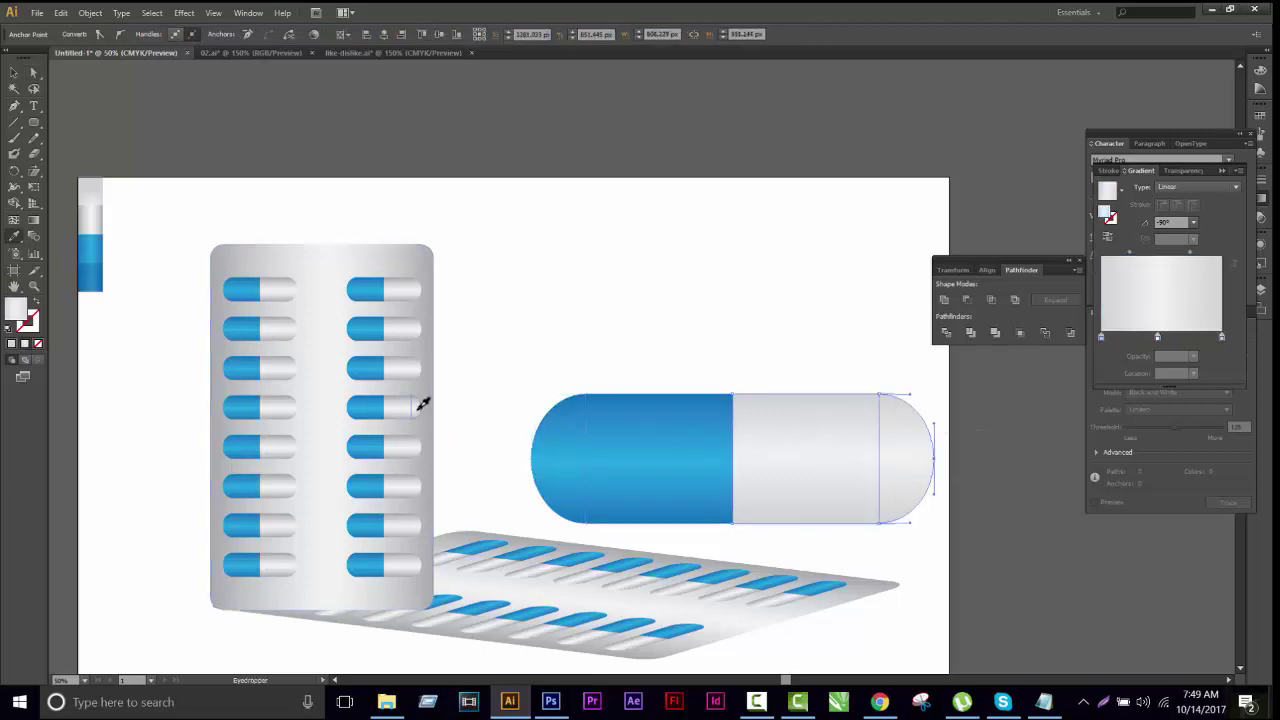
{"action": "left_click", "coordinate": [423, 403]}
{"action": "left_click", "coordinate": [985, 530]}
Place a smaller copy of the capsule above the large one
{"action": "key", "text": "v"}
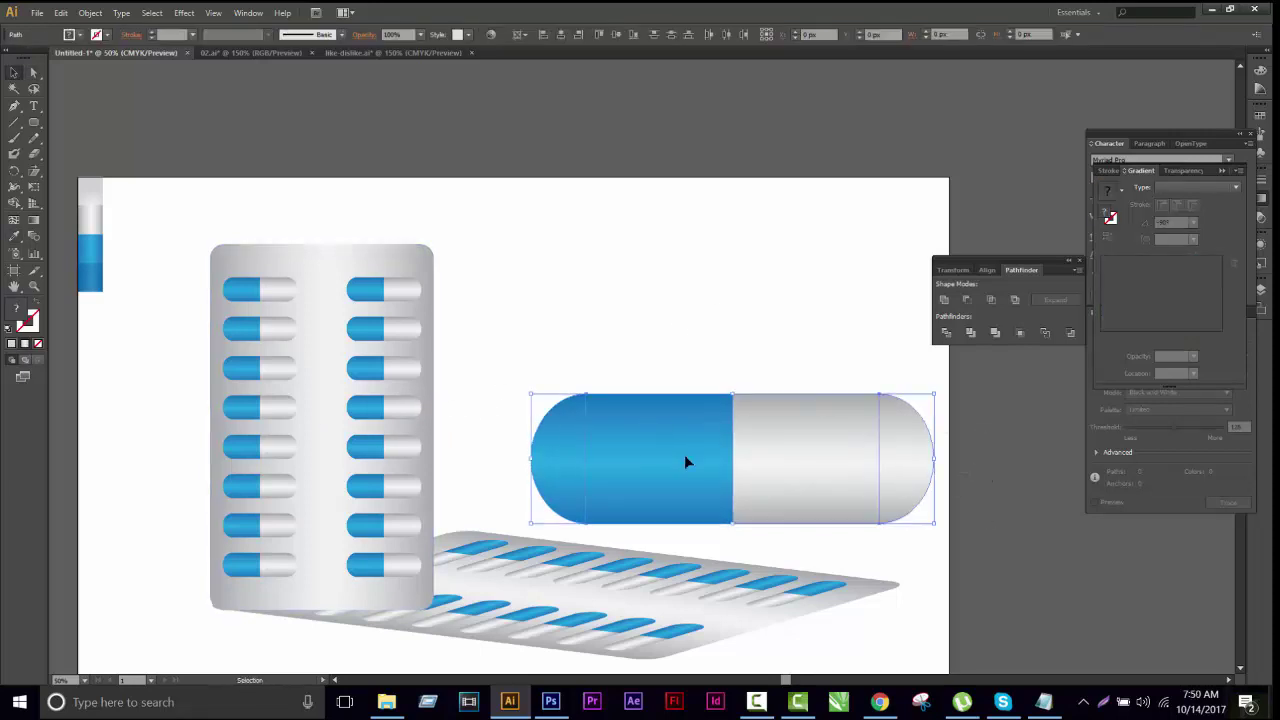
{"action": "mouse_move", "coordinate": [684, 454]}
{"action": "left_mouse_down"}
{"action": "mouse_move", "coordinate": [612, 451]}
{"action": "mouse_move", "coordinate": [637, 311]}
{"action": "left_mouse_up"}
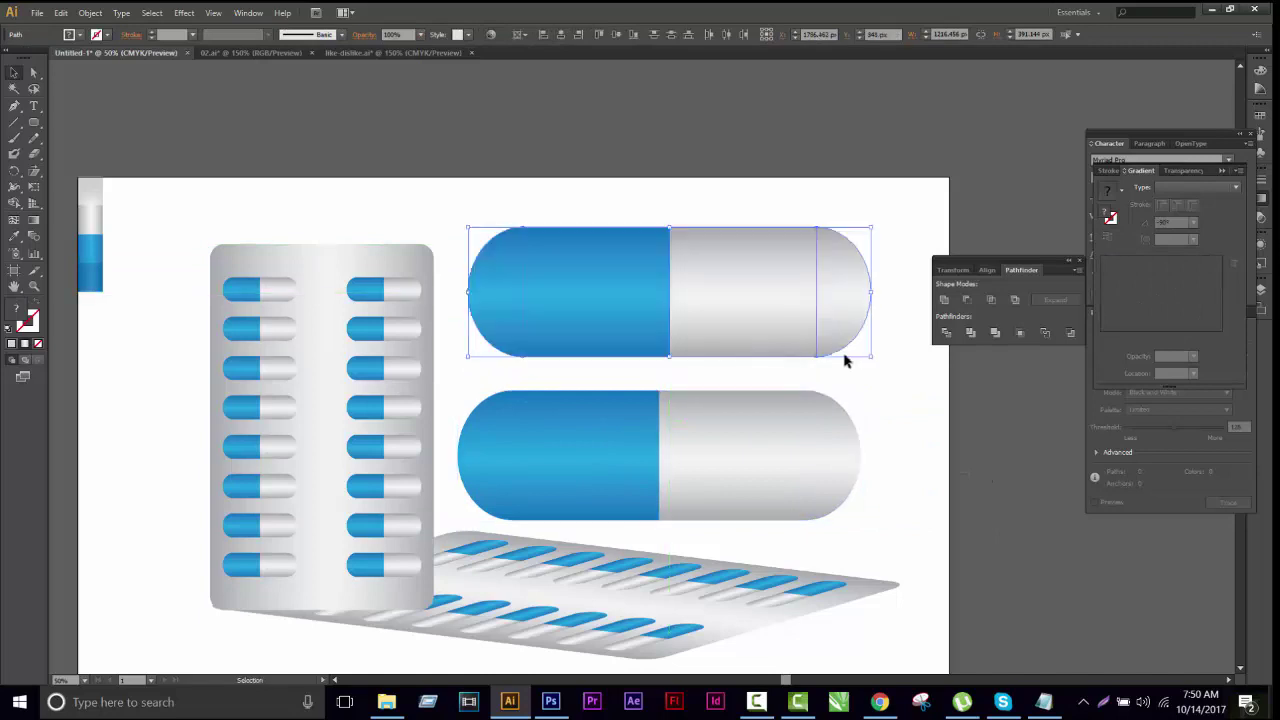
{"action": "left_click_drag", "start_coordinate": [870, 358], "coordinate": [814, 363], "text": "alt+shift"}
{"action": "left_click", "coordinate": [818, 372]}
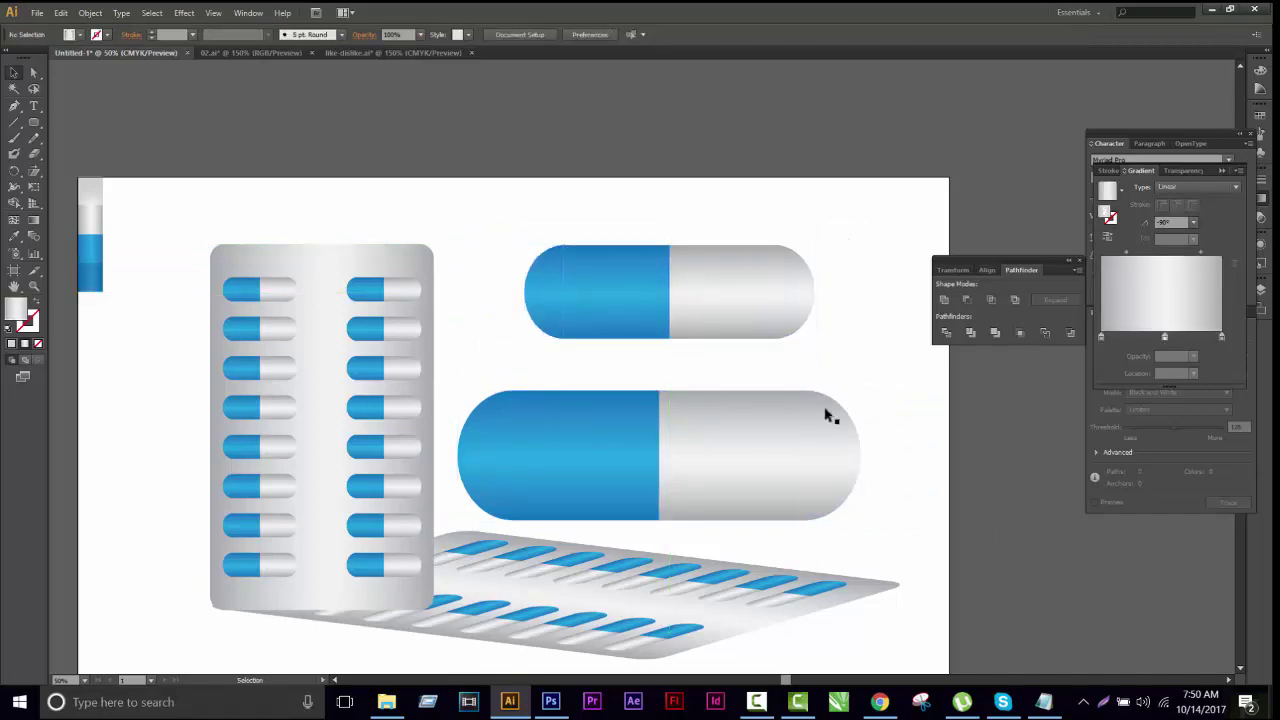
{"action": "scroll", "coordinate": [826, 366], "scroll_direction": "down", "scroll_amount": 2}
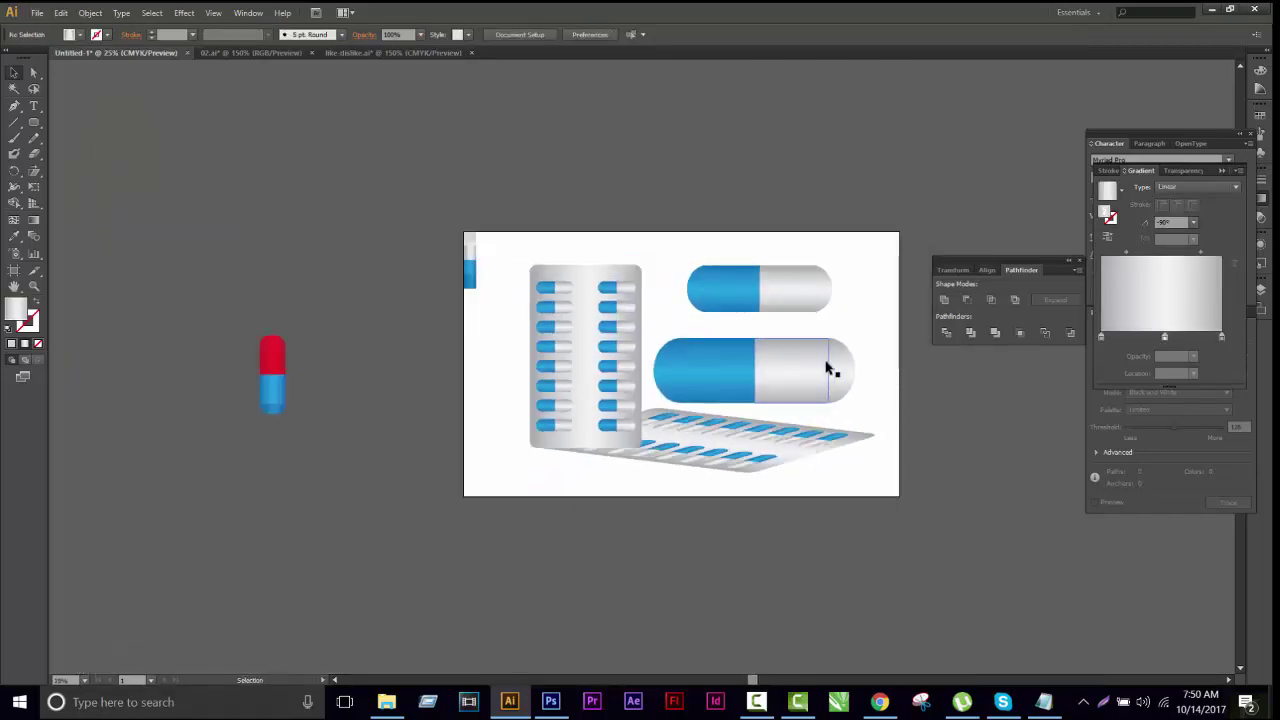
{"action": "scroll", "coordinate": [884, 412], "scroll_direction": "up", "scroll_amount": 2}
{"action": "left_click_drag", "start_coordinate": [829, 311], "coordinate": [906, 527]}
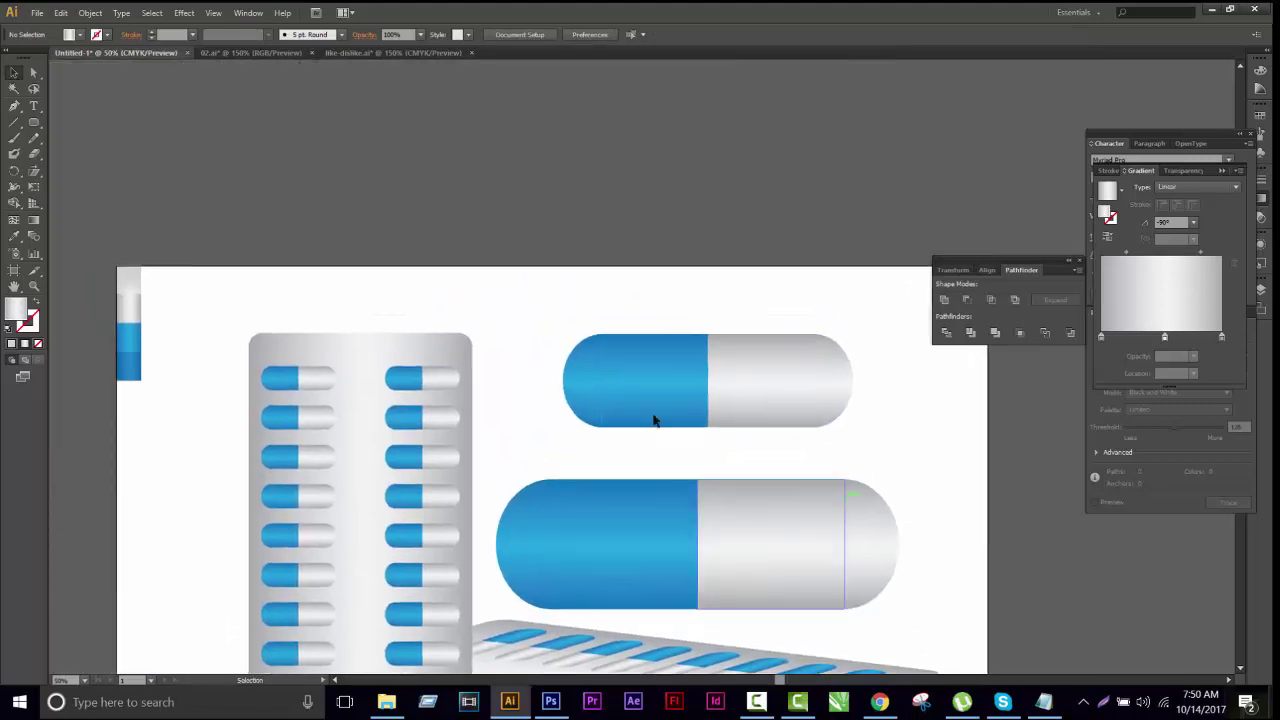
Type the note "i can give this color please check link" above the capsules, correcting 'ican' to 'i can'
{"action": "left_click", "coordinate": [33, 106]}
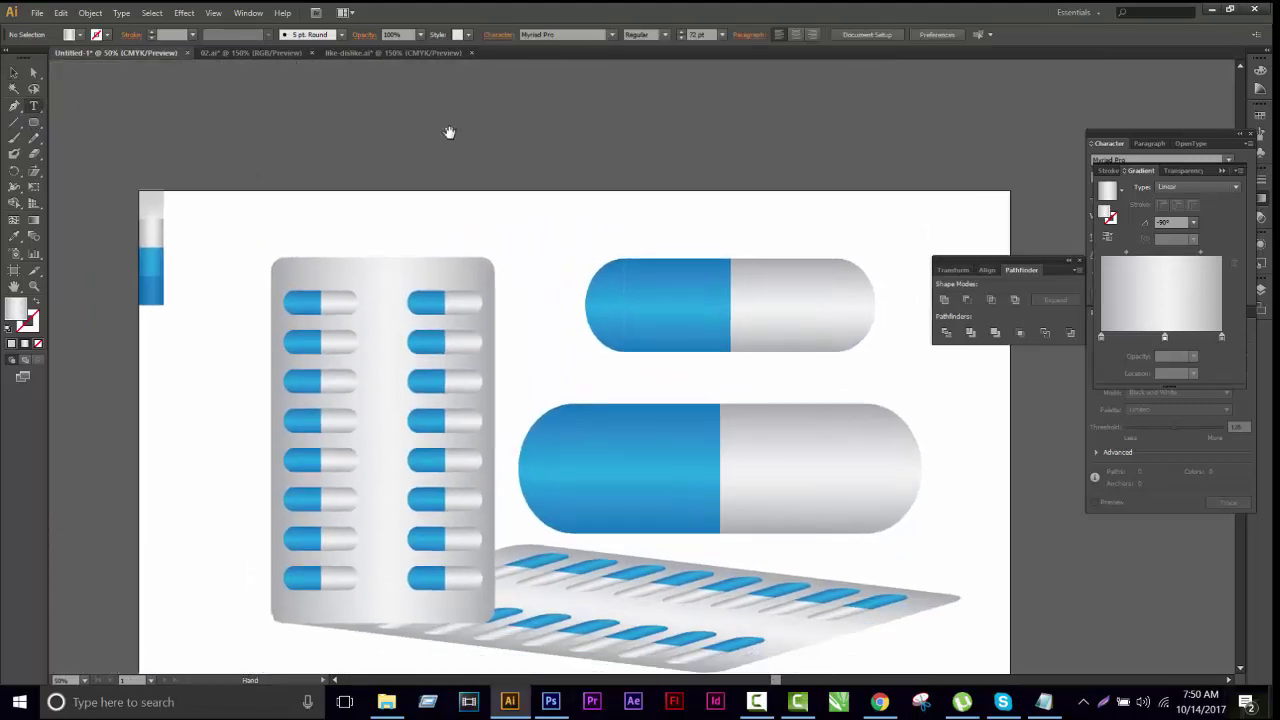
{"action": "left_click", "coordinate": [308, 214]}
{"action": "type", "text": "ican give this color please check link"}
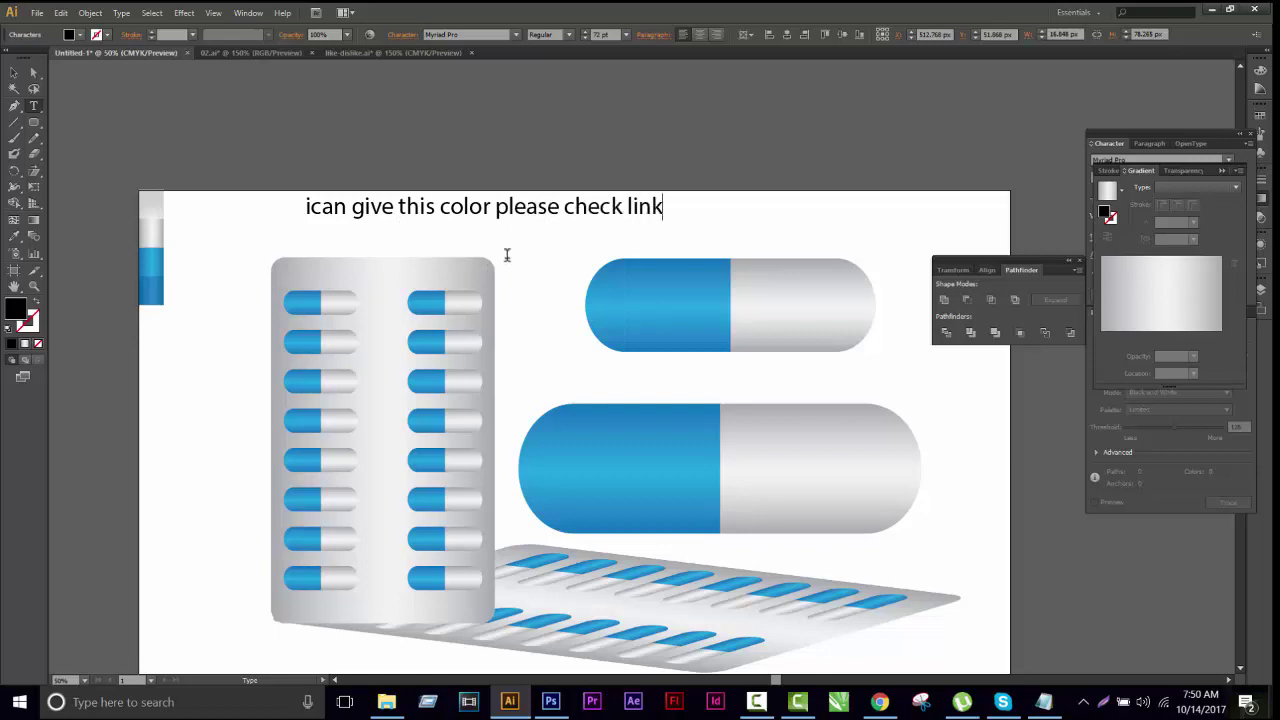
{"action": "left_click", "coordinate": [13, 72]}
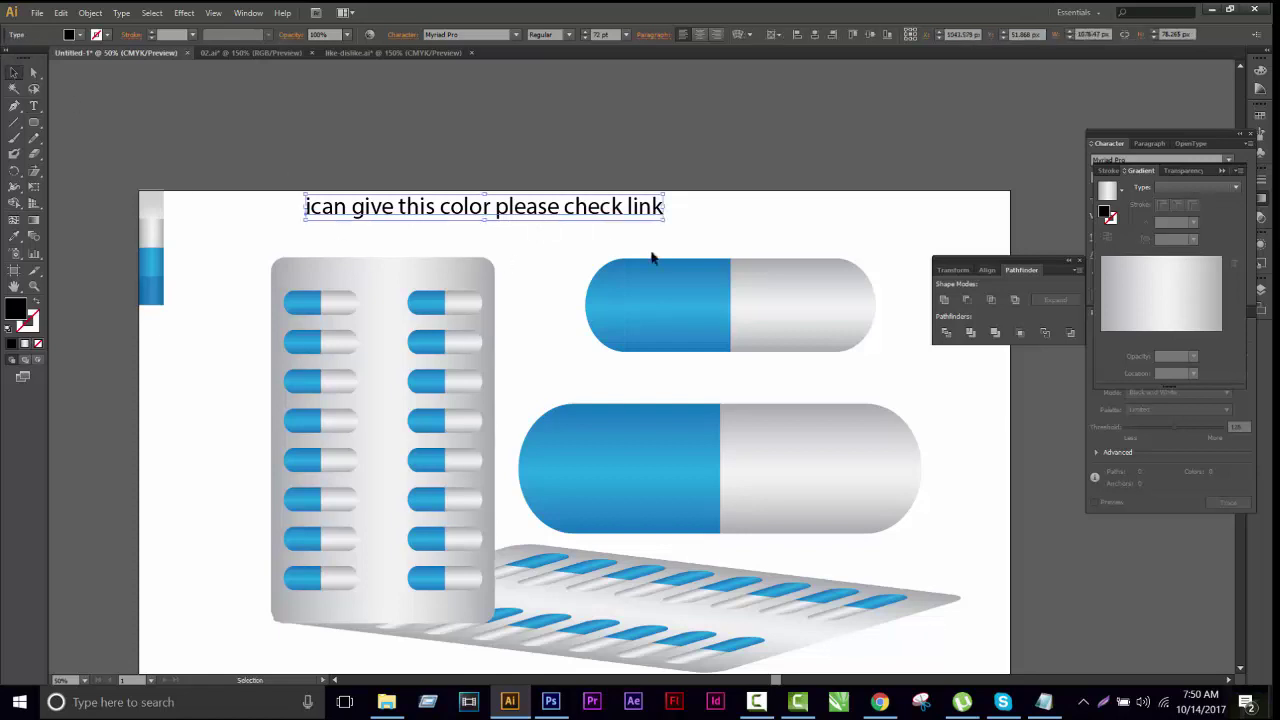
{"action": "double_click", "coordinate": [315, 216]}
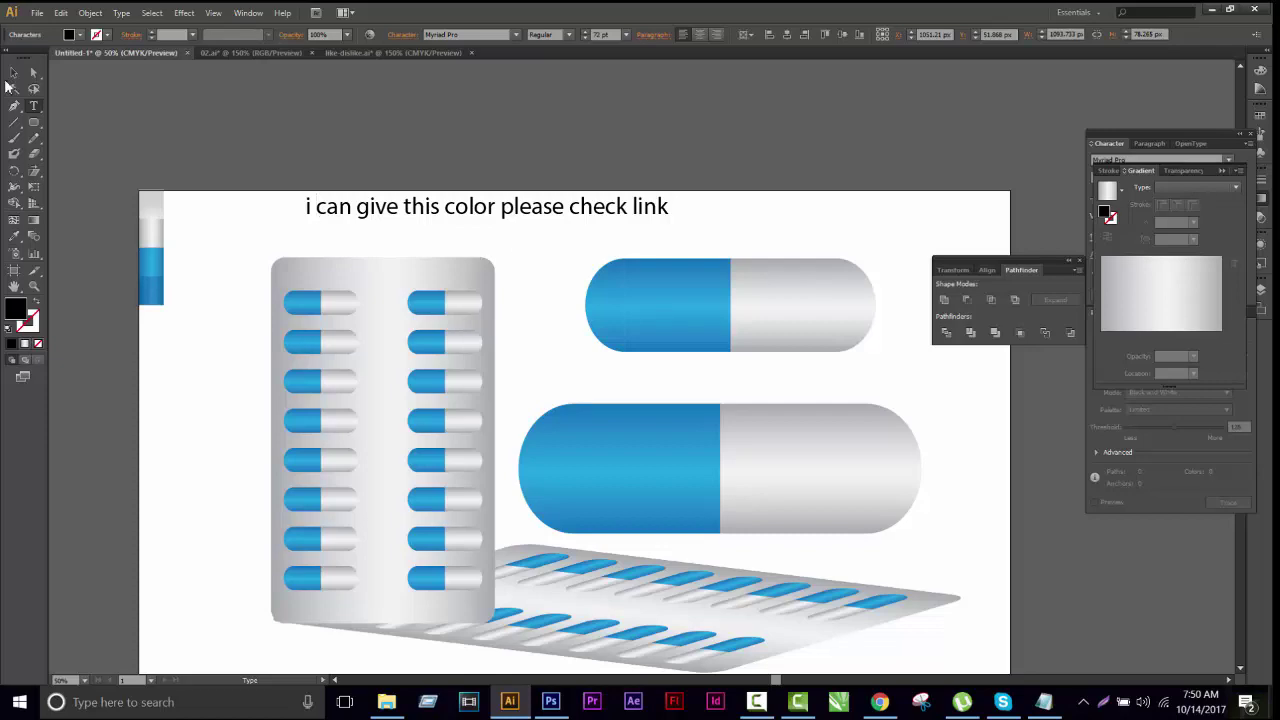
{"action": "left_click", "coordinate": [13, 72]}
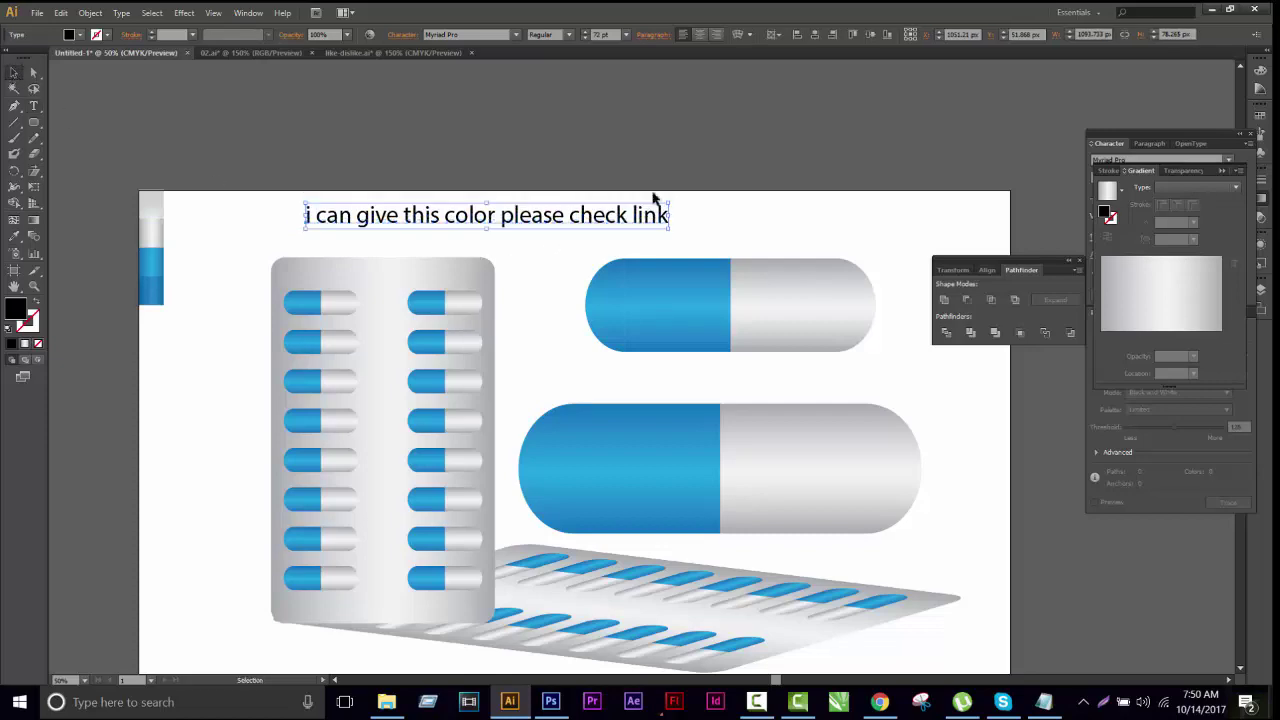